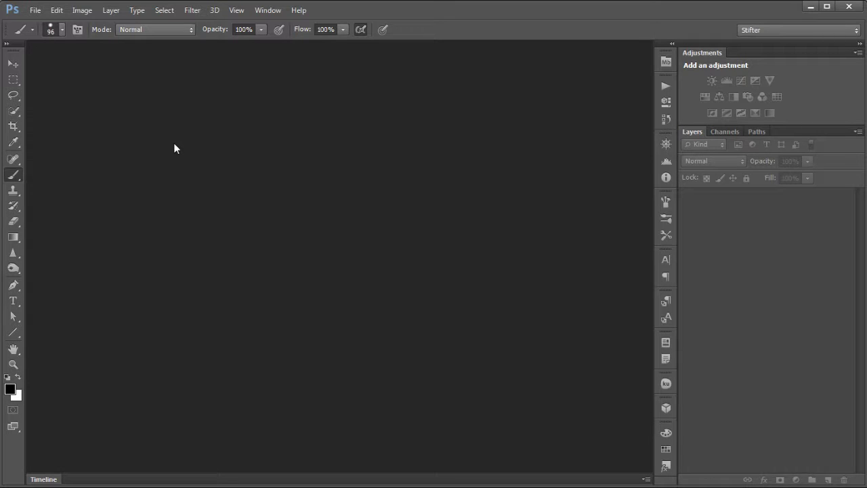
Step: Open the Color Settings dialog and expand it to show the additional conversion and advanced options
{"action": "left_click", "coordinate": [62, 11]}
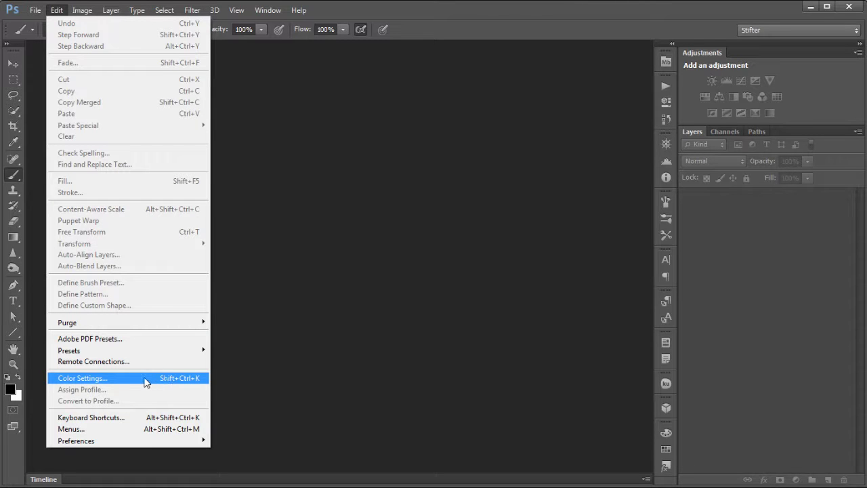
{"action": "left_click", "coordinate": [204, 381]}
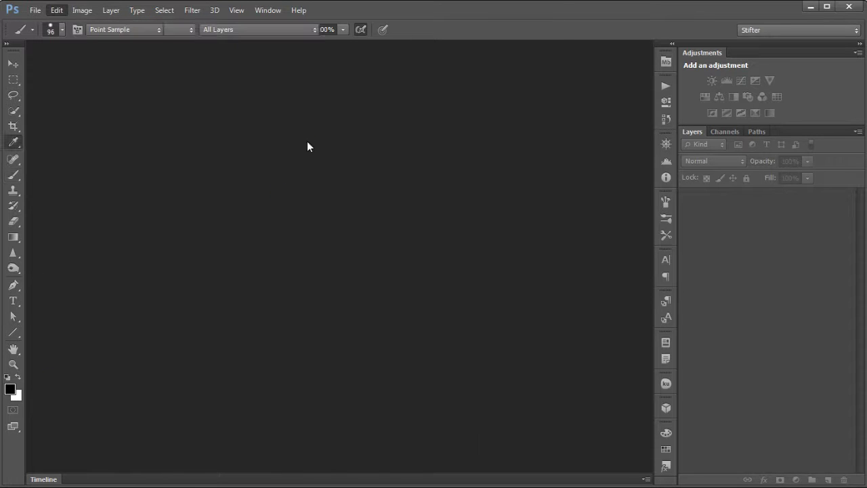
{"action": "mouse_move", "coordinate": [390, 18]}
{"action": "left_mouse_down"}
{"action": "mouse_move", "coordinate": [378, 18]}
{"action": "mouse_move", "coordinate": [385, 21]}
{"action": "left_mouse_up"}
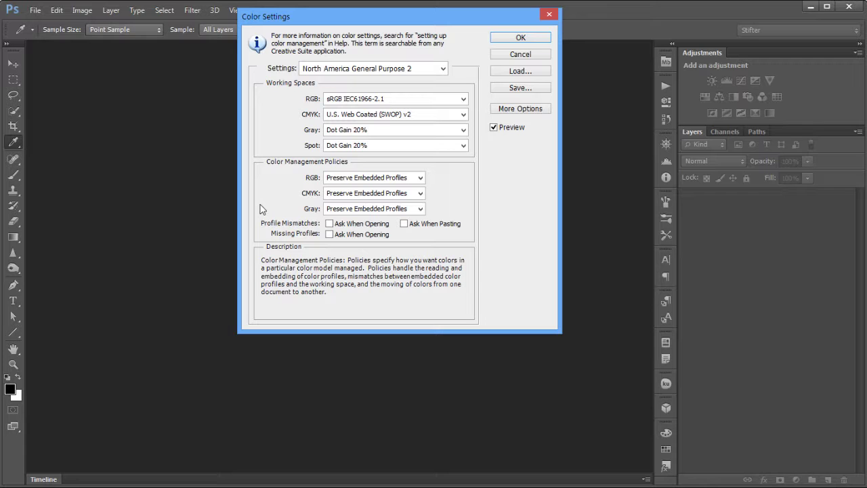
{"action": "left_click", "coordinate": [513, 112]}
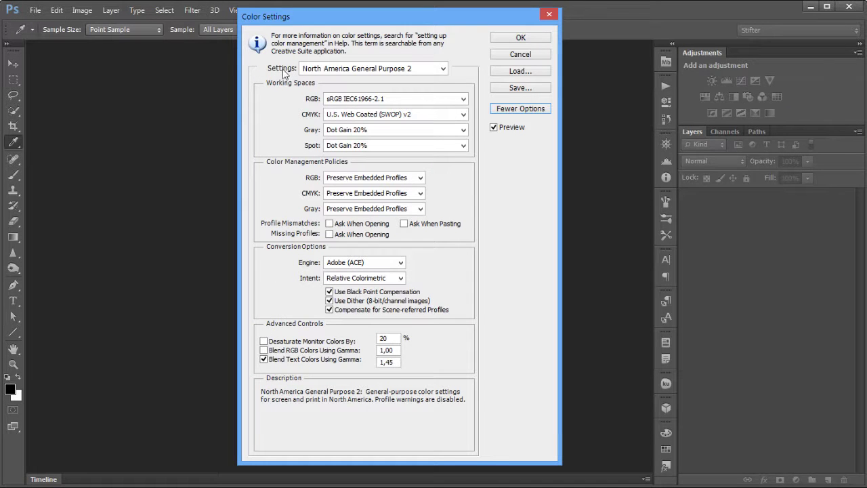
Step: Try the Europe Prepress 3 color settings preset, and return to North America General Purpose 2
{"action": "left_click", "coordinate": [444, 68]}
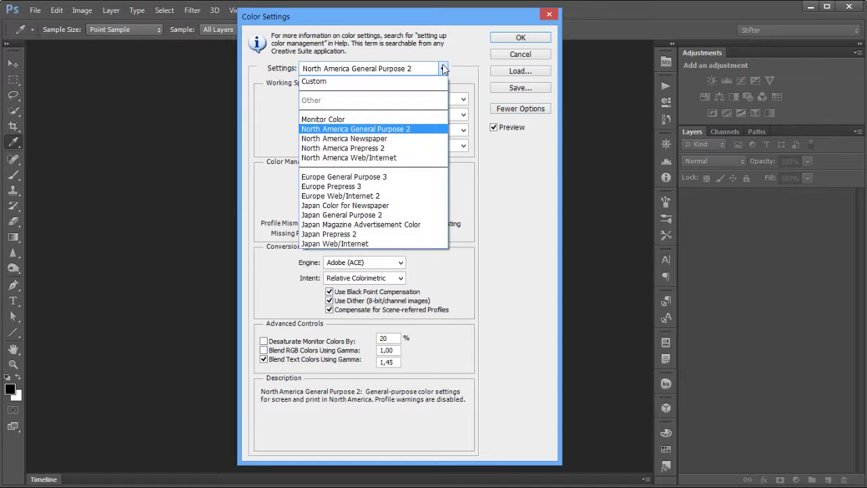
{"action": "left_click", "coordinate": [444, 68]}
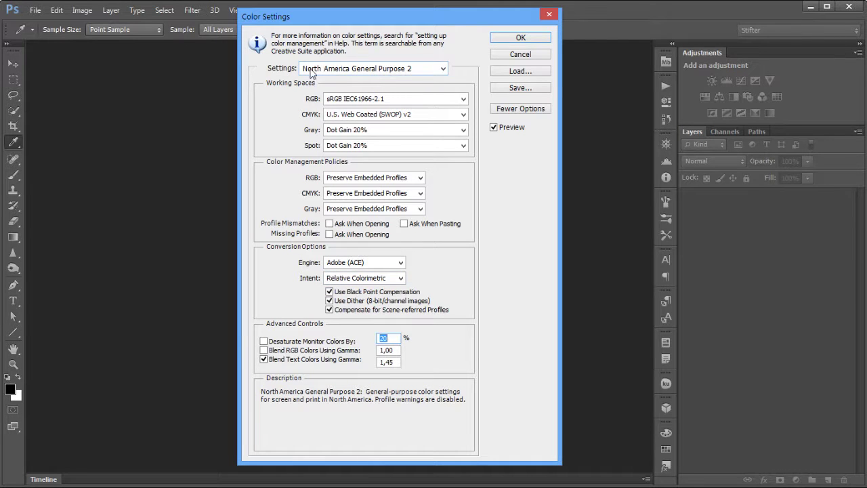
{"action": "left_click", "coordinate": [400, 69]}
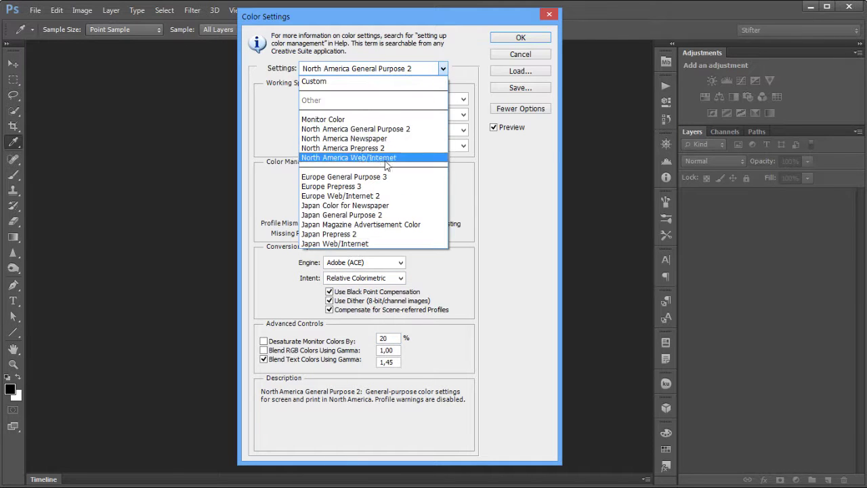
{"action": "left_click", "coordinate": [390, 192]}
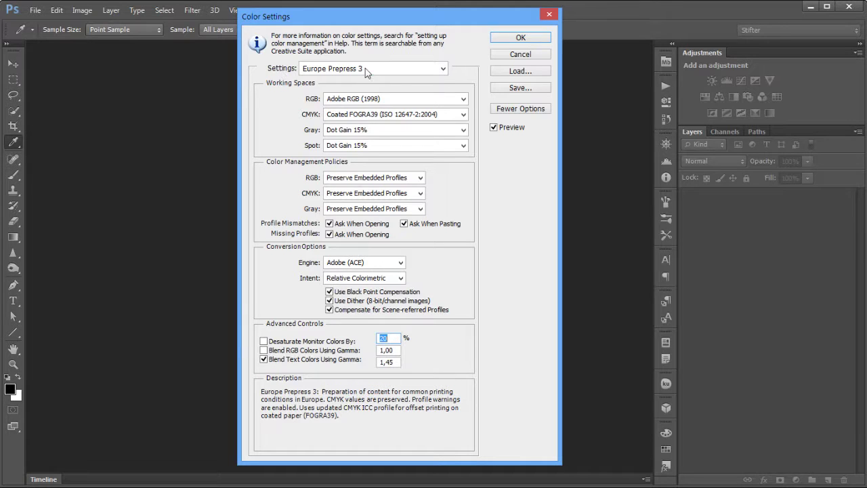
{"action": "left_click", "coordinate": [442, 69]}
{"action": "left_click", "coordinate": [409, 128]}
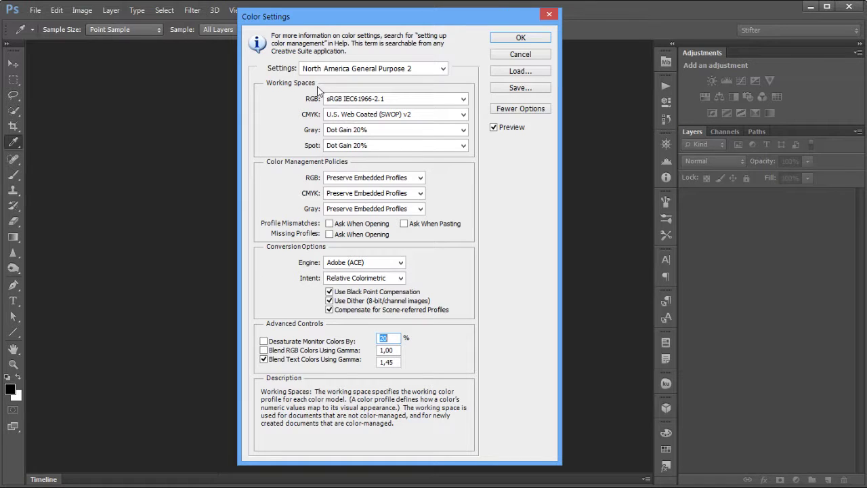
Step: Review the available RGB working space profiles without choosing one
{"action": "left_click", "coordinate": [463, 99]}
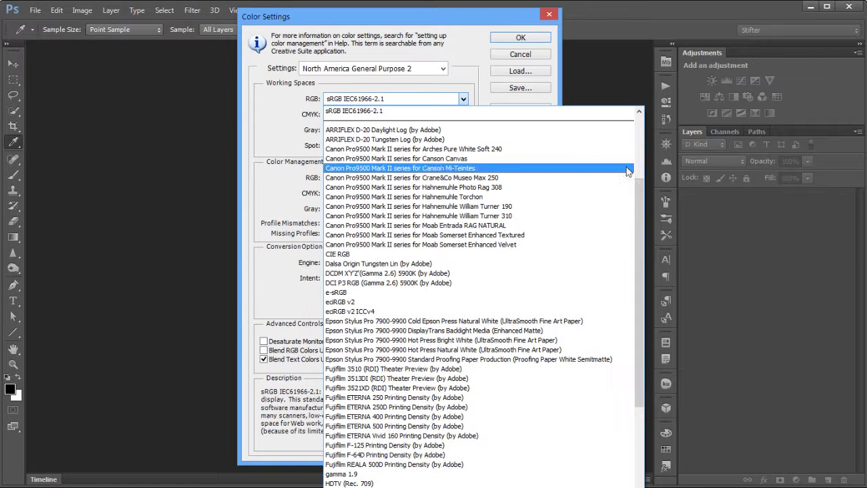
{"action": "left_click_drag", "start_coordinate": [639, 198], "coordinate": [634, 136]}
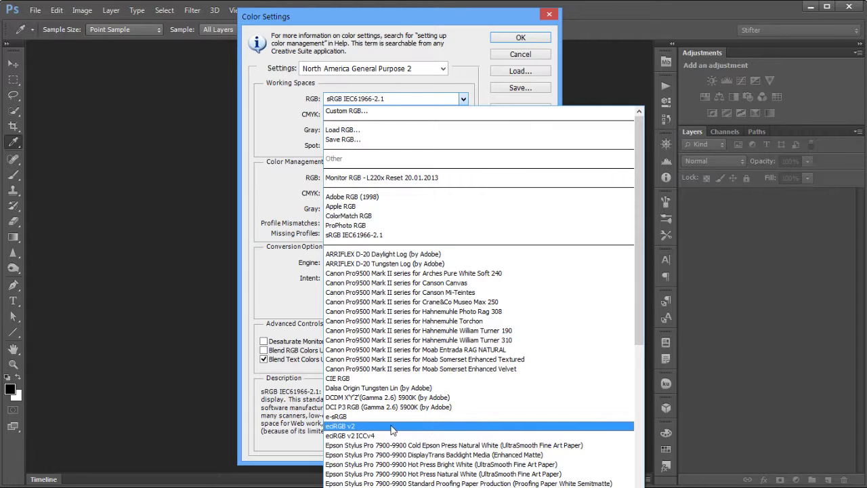
{"action": "left_click", "coordinate": [468, 85]}
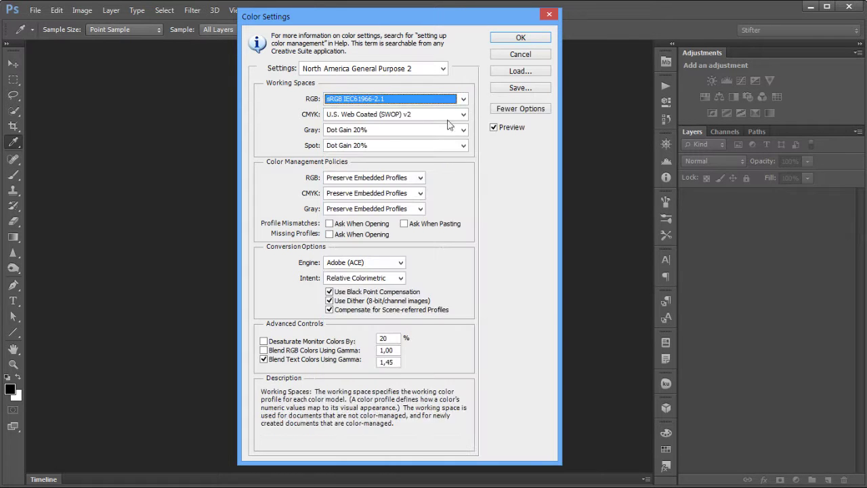
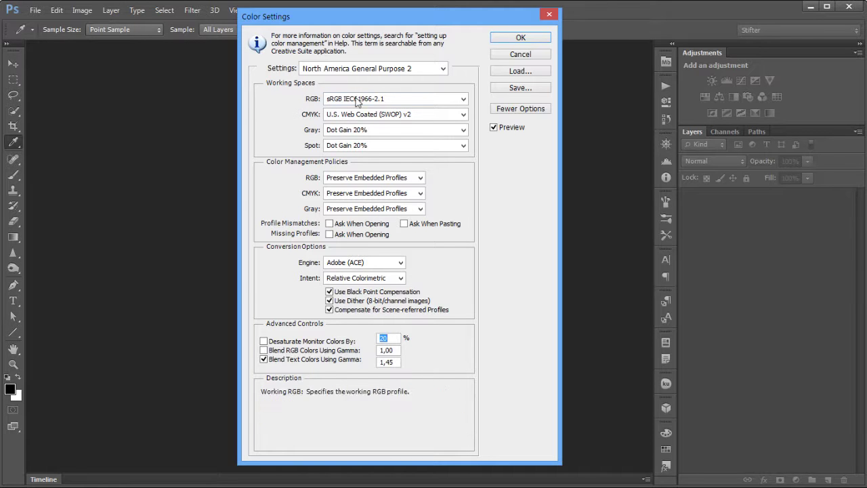
Step: Set the RGB working space to Adobe RGB (1998) and keep the CMYK working space at U.S. Web Coated (SWOP) v2
{"action": "left_click", "coordinate": [464, 99]}
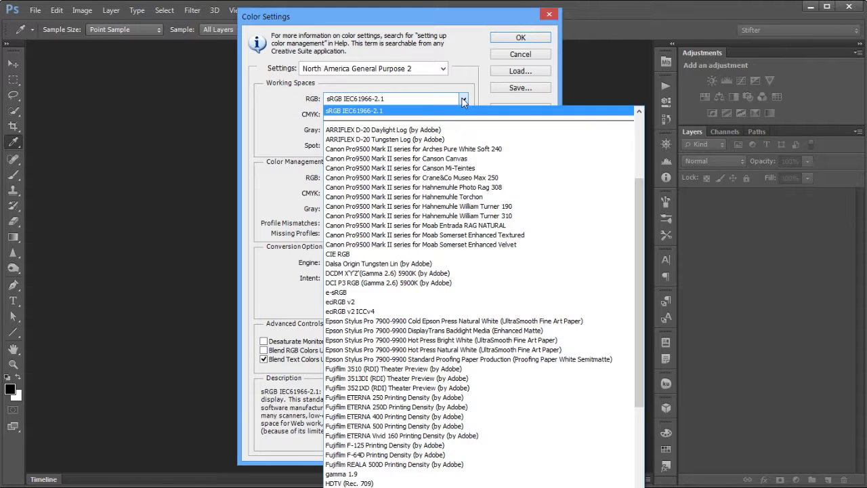
{"action": "scroll", "coordinate": [643, 203], "scroll_direction": "up", "scroll_amount": 5}
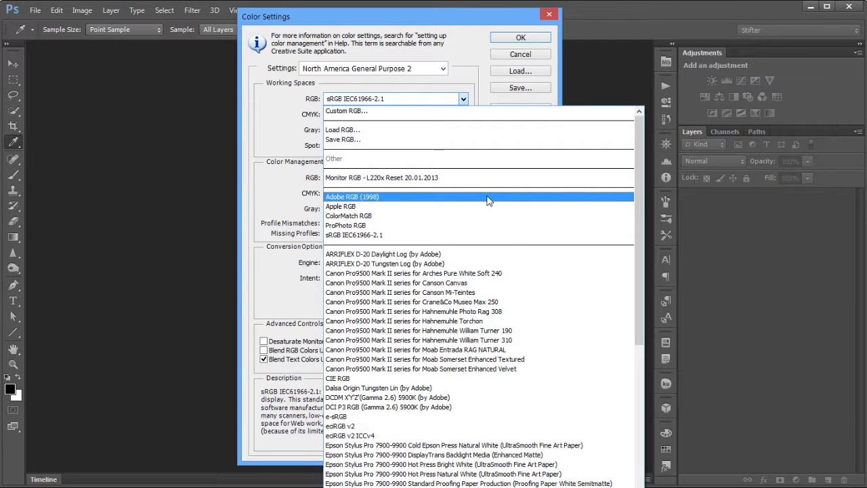
{"action": "left_click", "coordinate": [488, 197]}
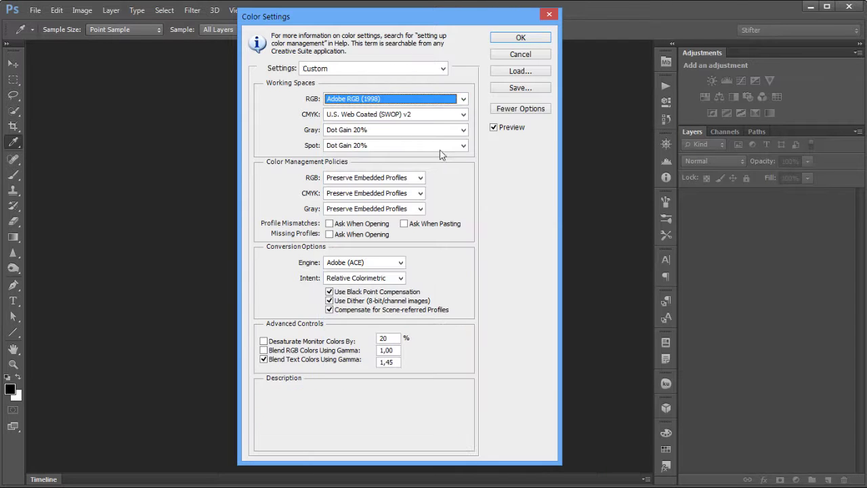
{"action": "left_click", "coordinate": [464, 99]}
{"action": "scroll", "coordinate": [644, 248], "scroll_direction": "down", "scroll_amount": 5}
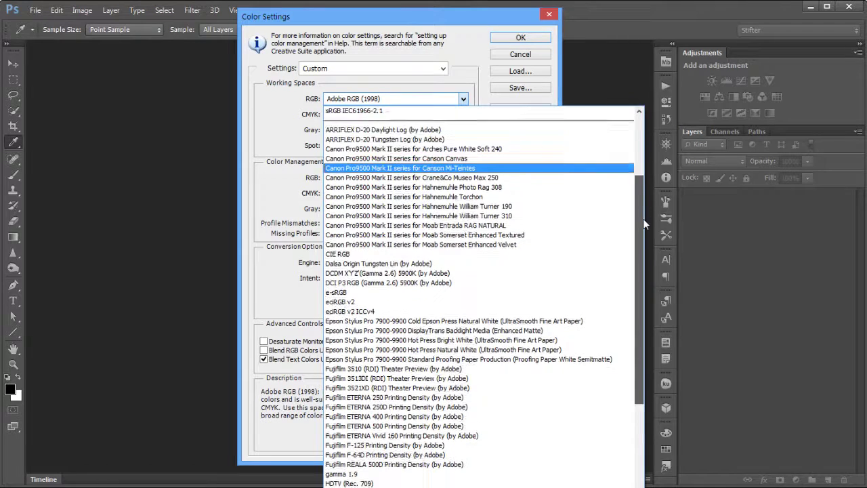
{"action": "left_click_drag", "start_coordinate": [645, 273], "coordinate": [652, 399]}
{"action": "left_click_drag", "start_coordinate": [651, 367], "coordinate": [643, 189]}
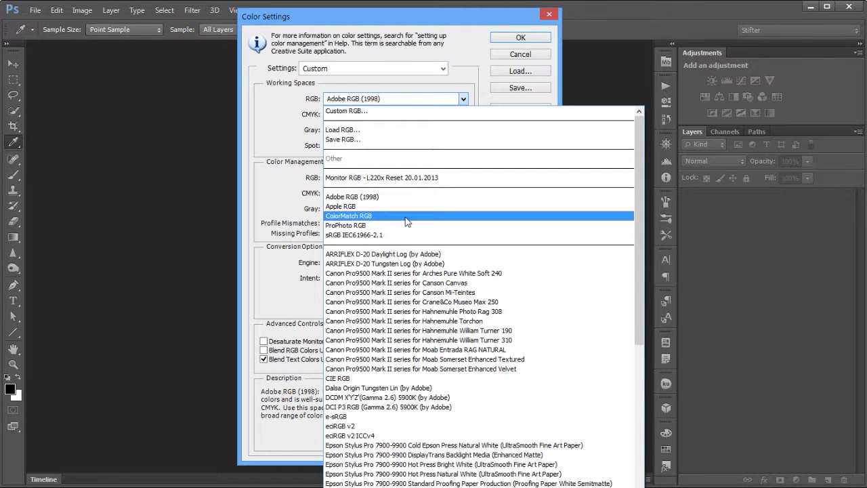
{"action": "left_click", "coordinate": [380, 196]}
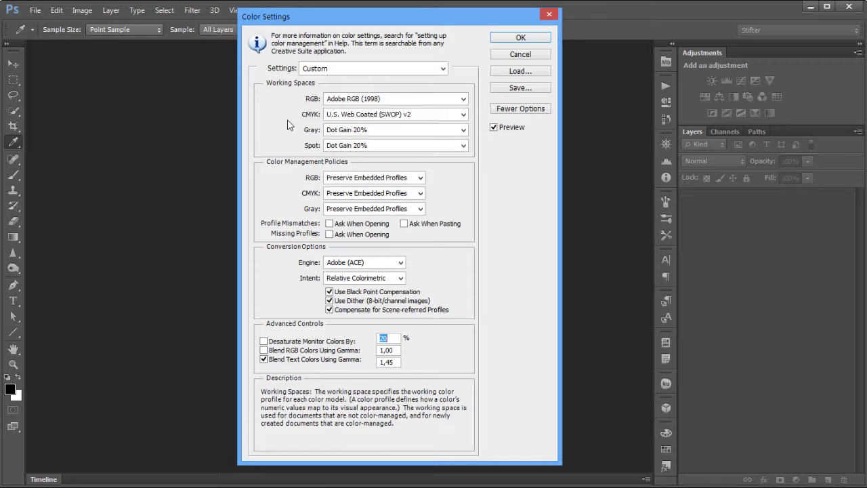
{"action": "left_click", "coordinate": [462, 114]}
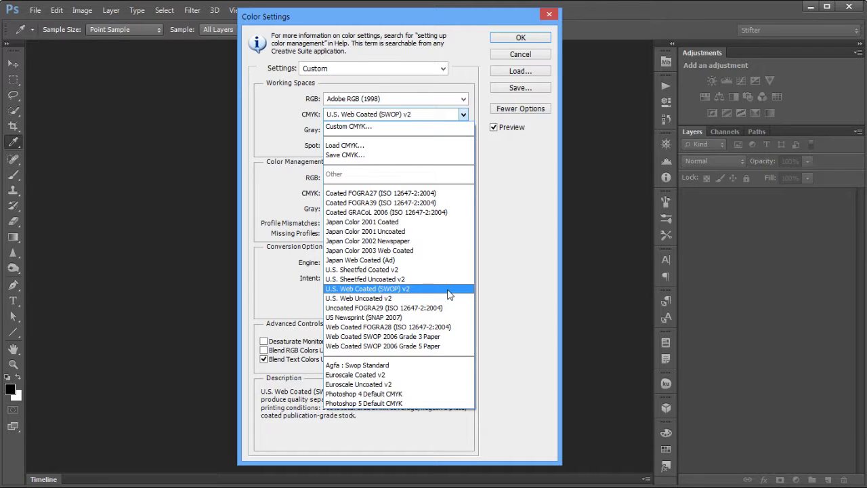
{"action": "left_click", "coordinate": [449, 294]}
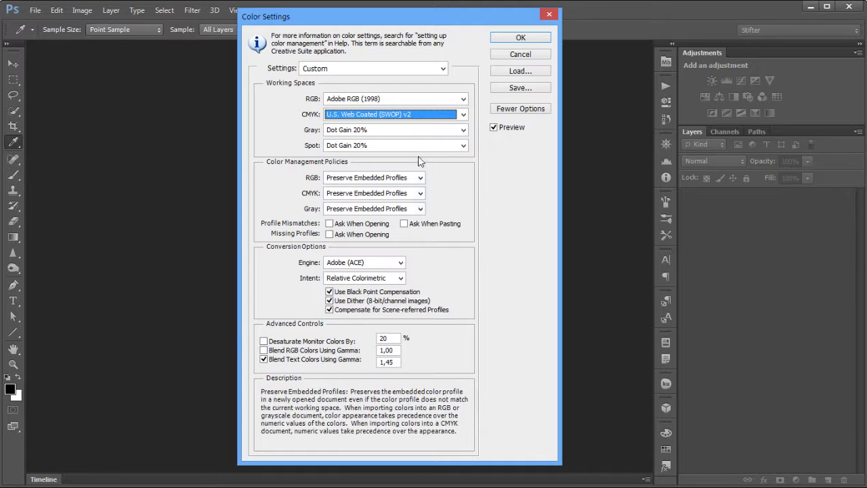
Step: Apply the Europe Prepress 3 preset to compare its working spaces, and switch back to North America General Purpose 2
{"action": "left_click", "coordinate": [420, 70]}
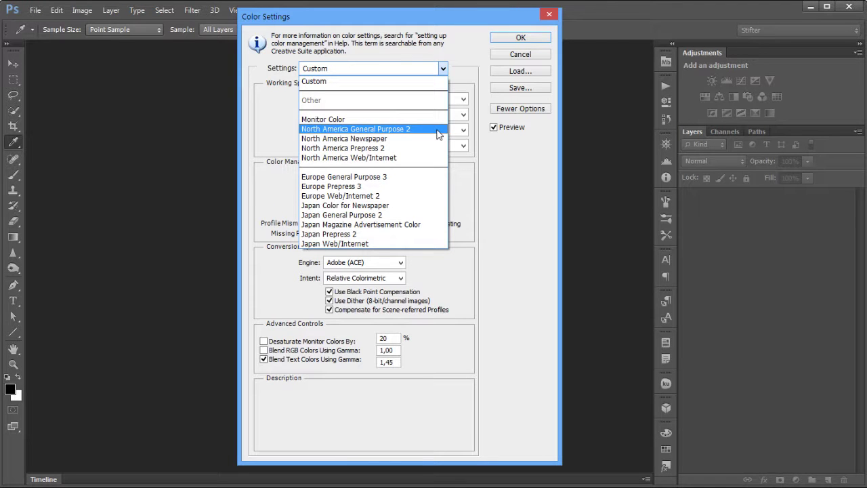
{"action": "left_click", "coordinate": [405, 187]}
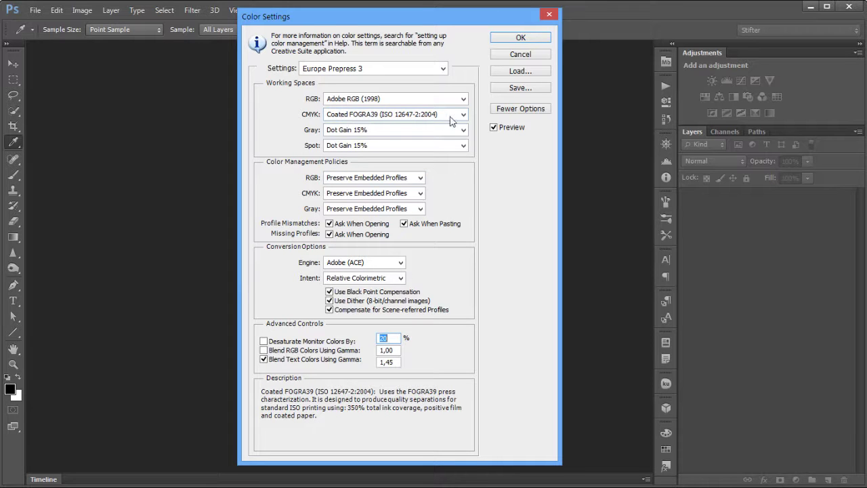
{"action": "left_click", "coordinate": [443, 68]}
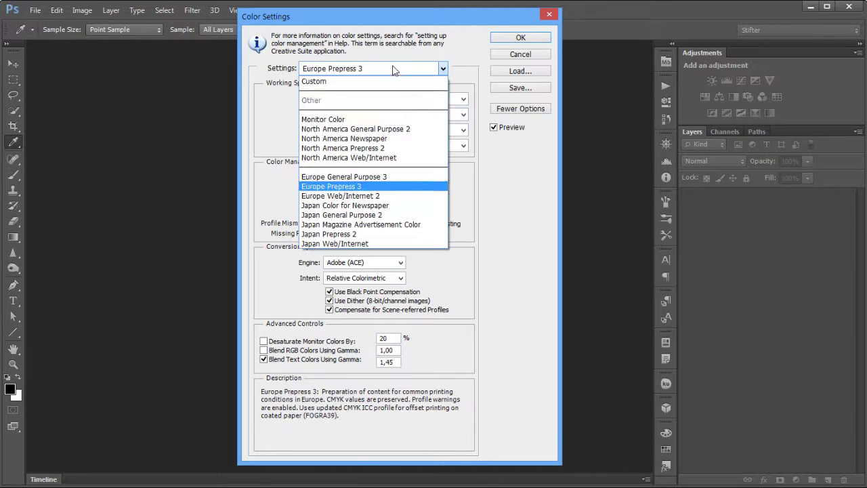
{"action": "left_click", "coordinate": [418, 130]}
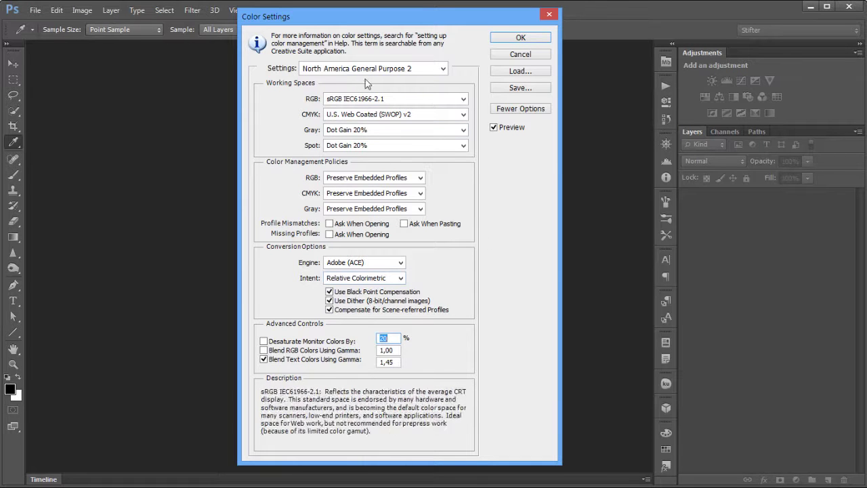
Step: Set the RGB working space to Adobe RGB (1998)
{"action": "left_click", "coordinate": [434, 98]}
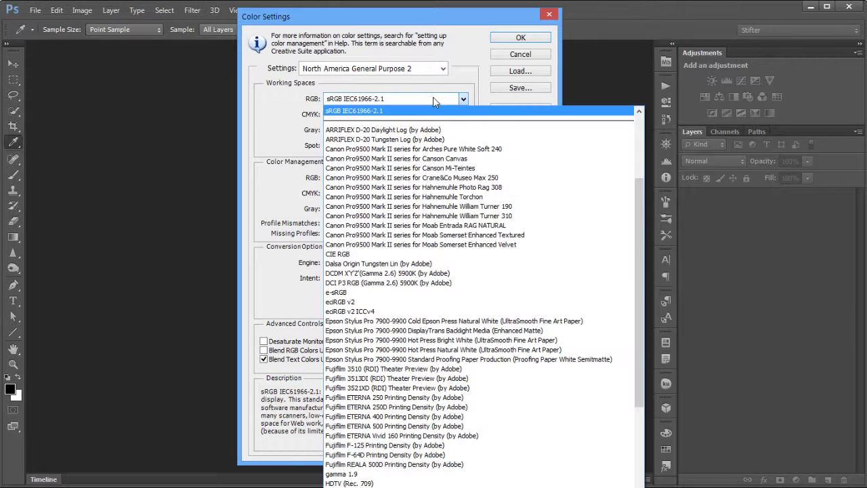
{"action": "scroll", "coordinate": [433, 115], "scroll_direction": "up", "scroll_amount": 2}
{"action": "scroll", "coordinate": [433, 118], "scroll_direction": "up", "scroll_amount": 2}
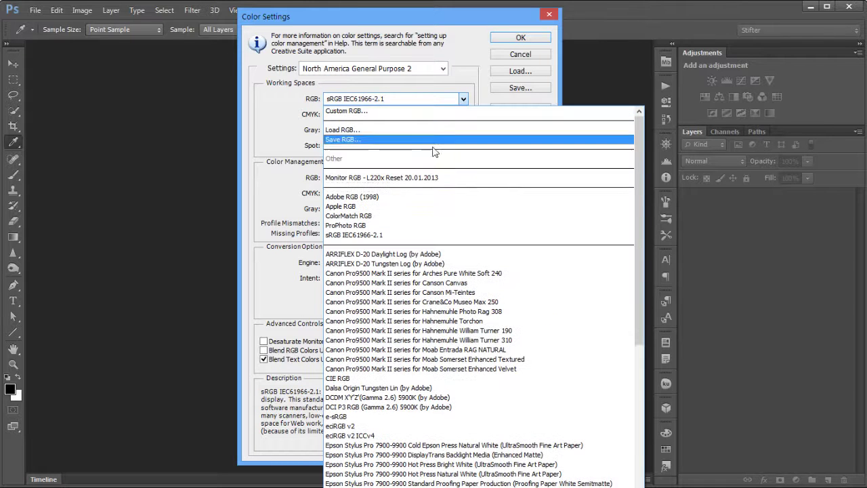
{"action": "left_click", "coordinate": [420, 193]}
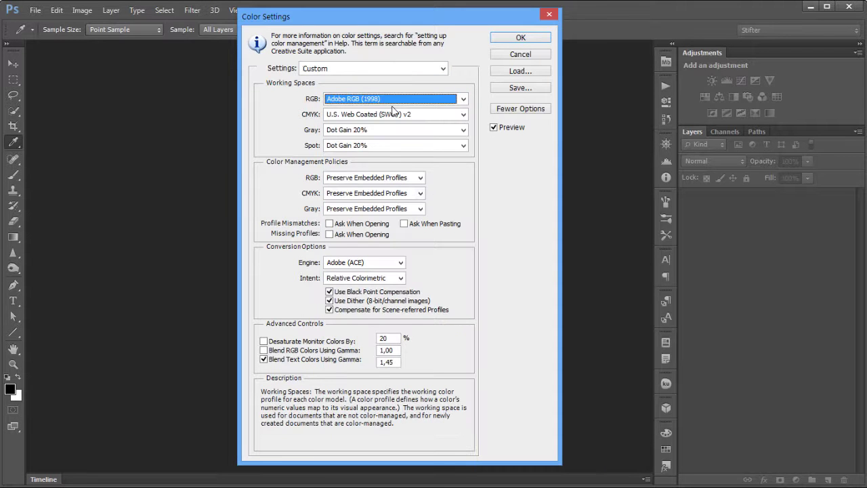
{"action": "key", "text": "Tab"}
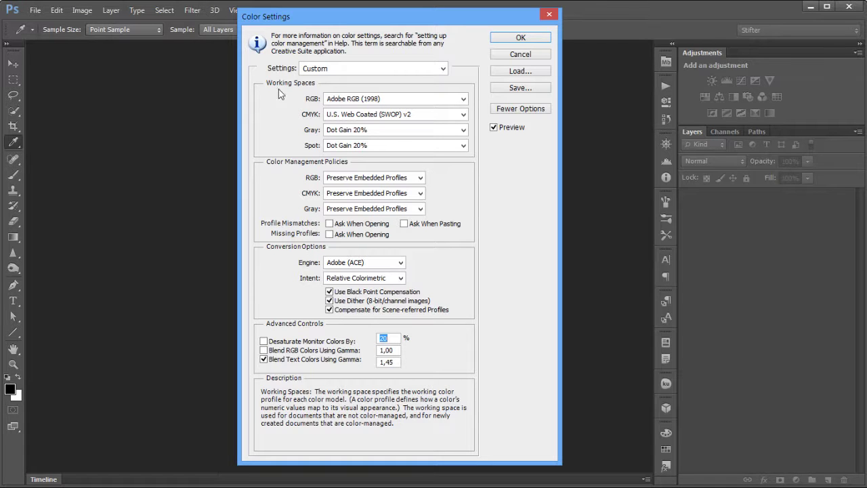
Step: Set the CMYK working space to Coated FOGRA39 (ISO 12647-2:2004) and review the gray working space options
{"action": "left_click", "coordinate": [414, 116]}
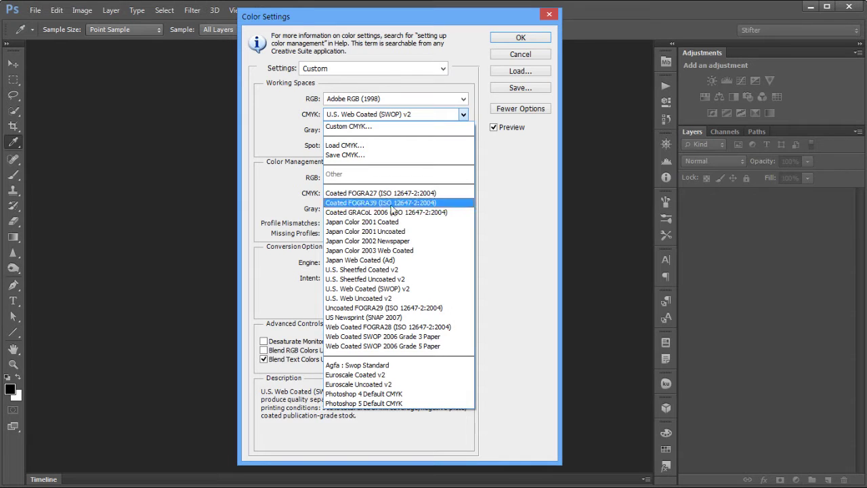
{"action": "left_click", "coordinate": [446, 203]}
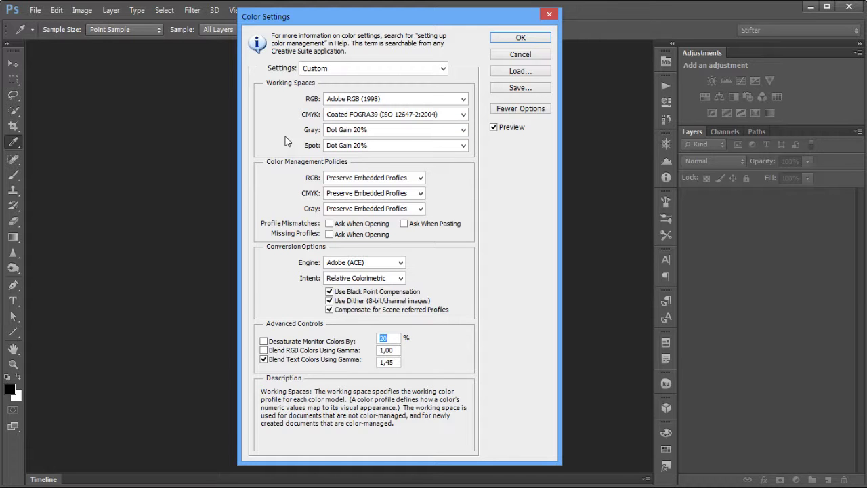
{"action": "left_click", "coordinate": [464, 130]}
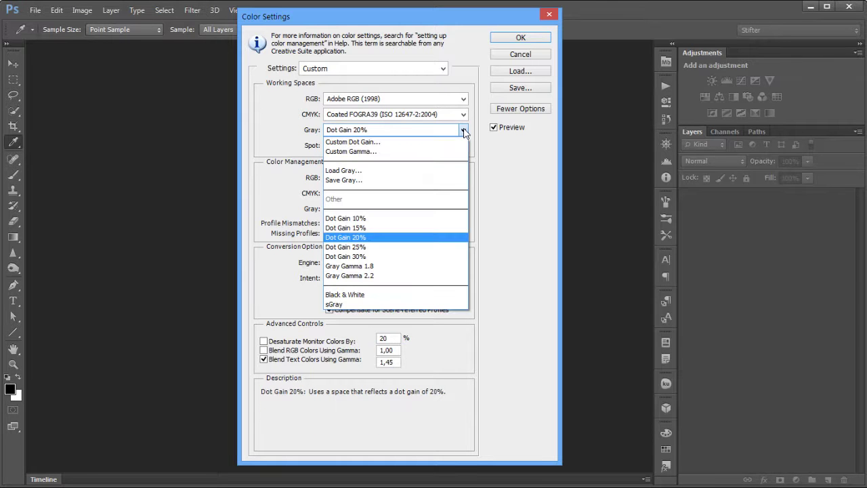
{"action": "left_click", "coordinate": [493, 154]}
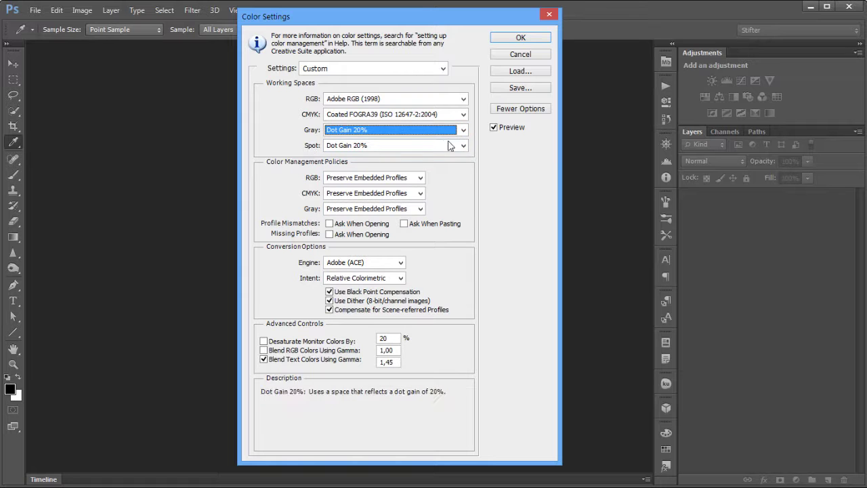
{"action": "key", "text": "Tab"}
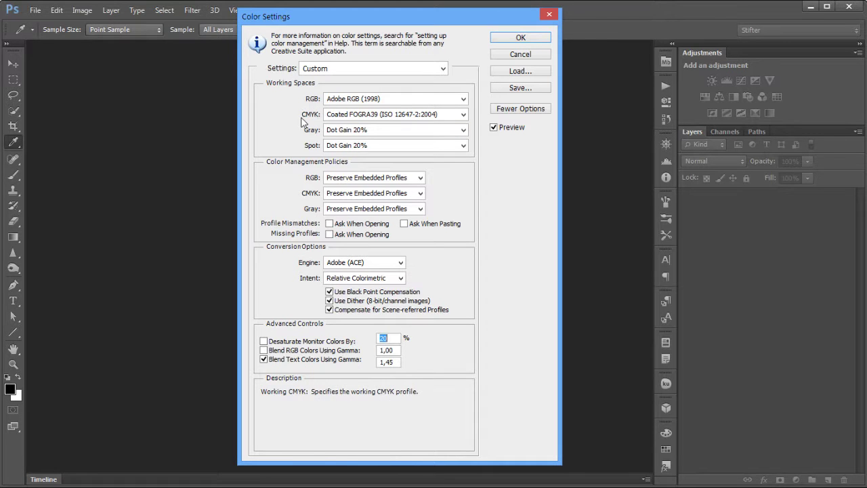
Step: Review the RGB and CMYK working space options, keeping Adobe RGB (1998) and Coated FOGRA39 (ISO 12647-2:2004)
{"action": "left_click", "coordinate": [431, 102]}
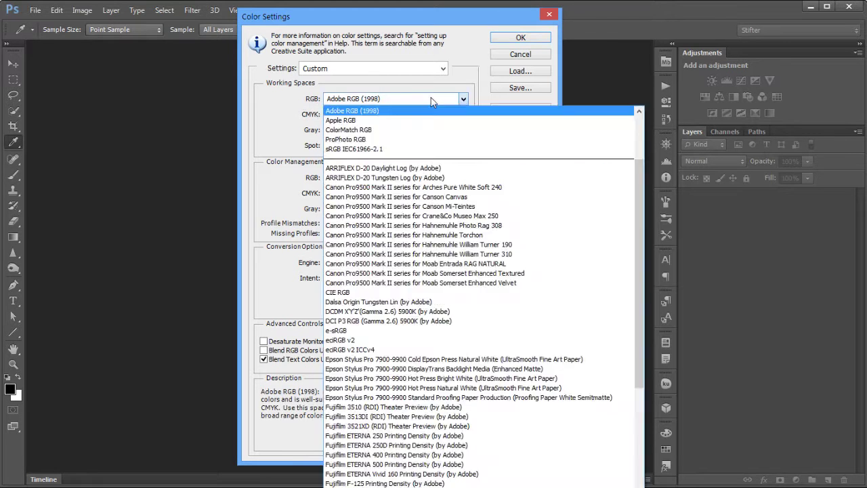
{"action": "left_click", "coordinate": [433, 101]}
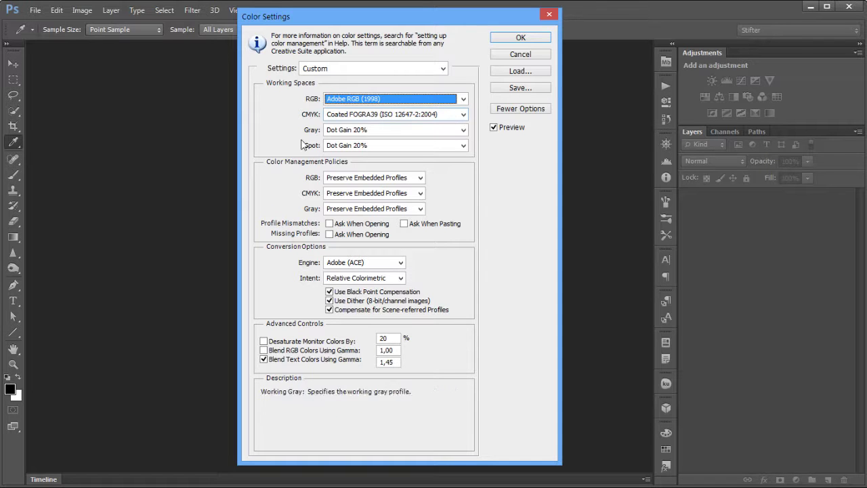
{"action": "left_click", "coordinate": [381, 115]}
{"action": "left_click", "coordinate": [380, 115]}
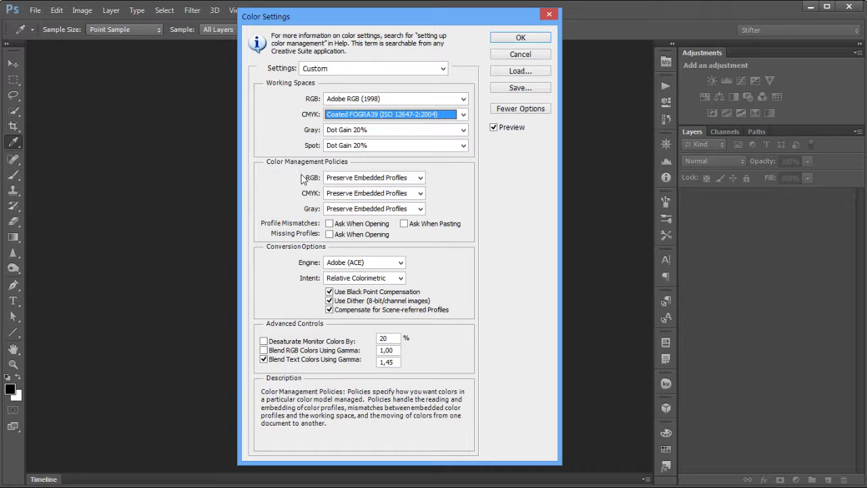
{"action": "key", "text": "Tab"}
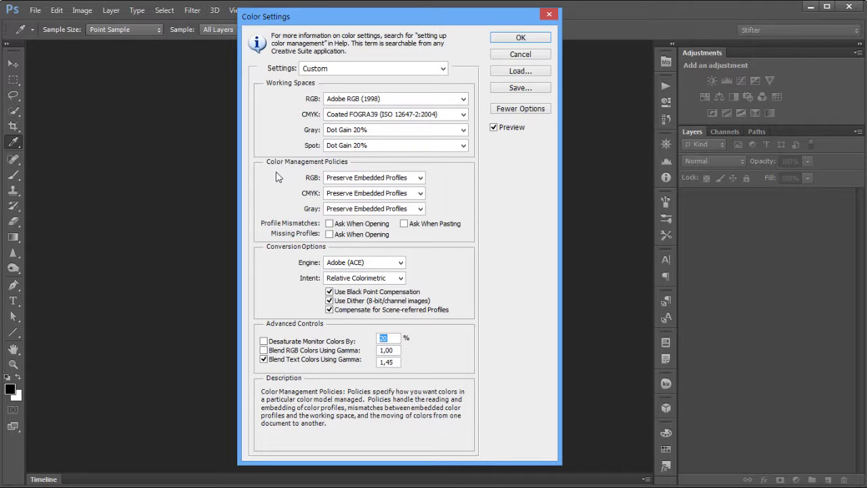
Step: Examine the RGB color management policy options alongside the working space descriptions, keeping Preserve Embedded Profiles
{"action": "left_click", "coordinate": [411, 178]}
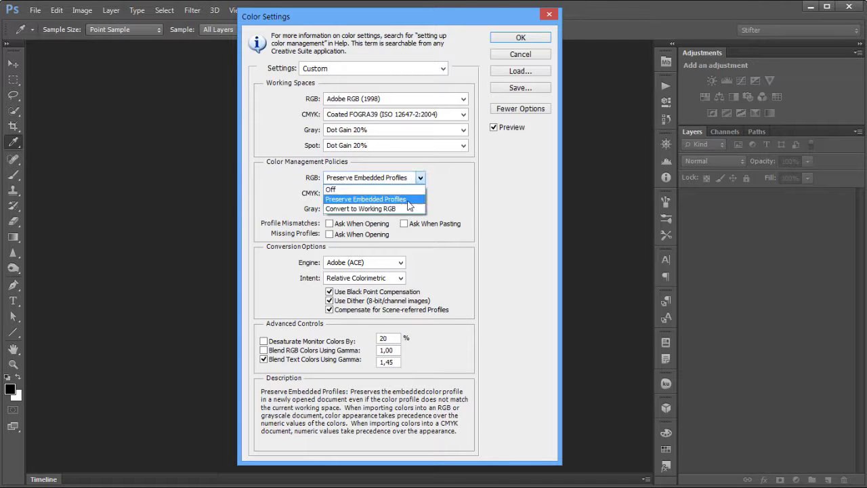
{"action": "left_click", "coordinate": [455, 197]}
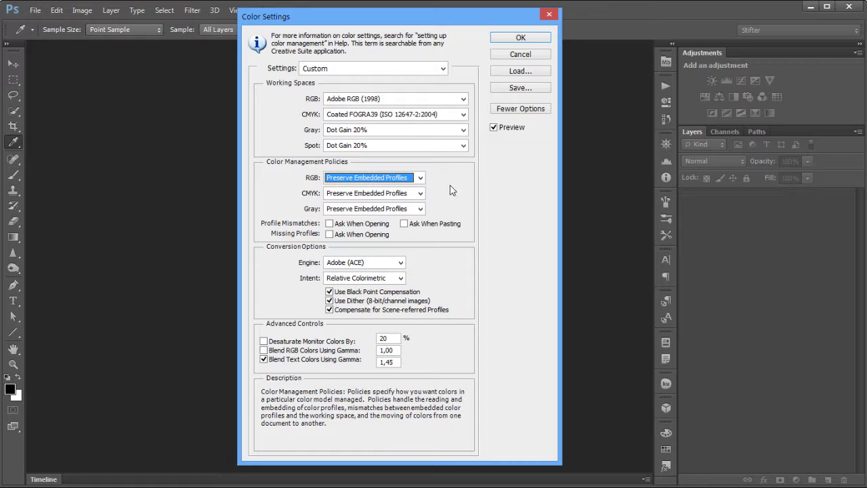
{"action": "mouse_move", "coordinate": [352, 179]}
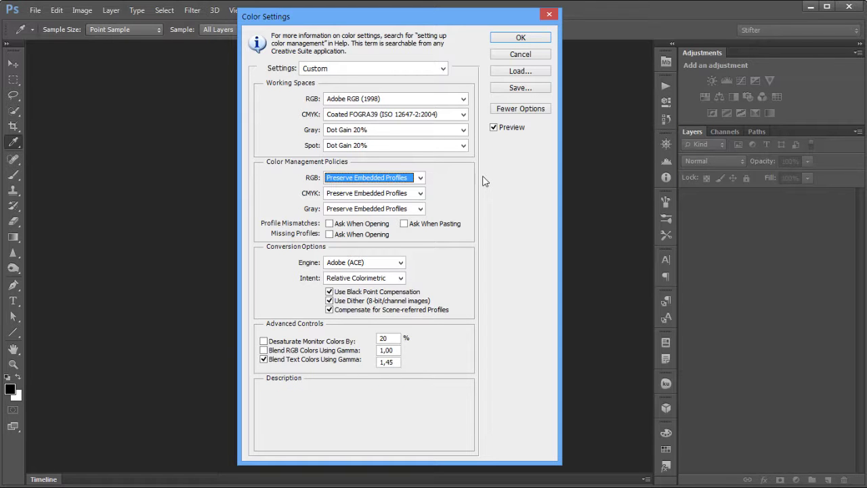
{"action": "mouse_move", "coordinate": [389, 97]}
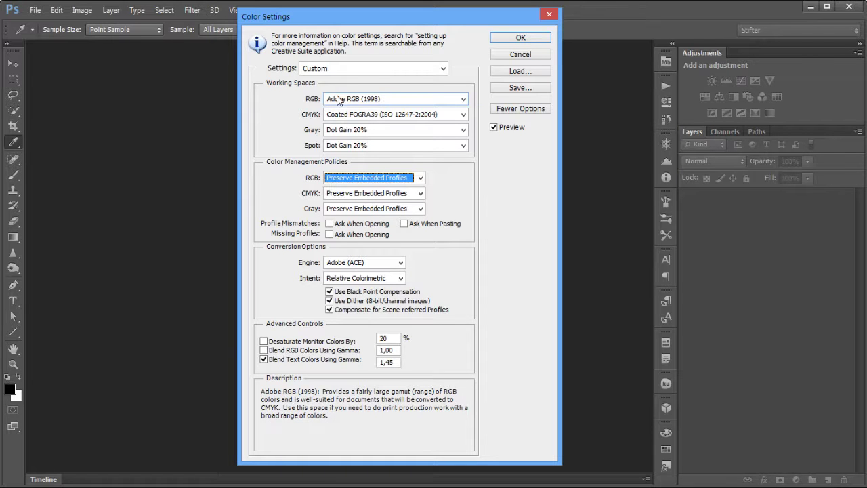
{"action": "left_click", "coordinate": [404, 179]}
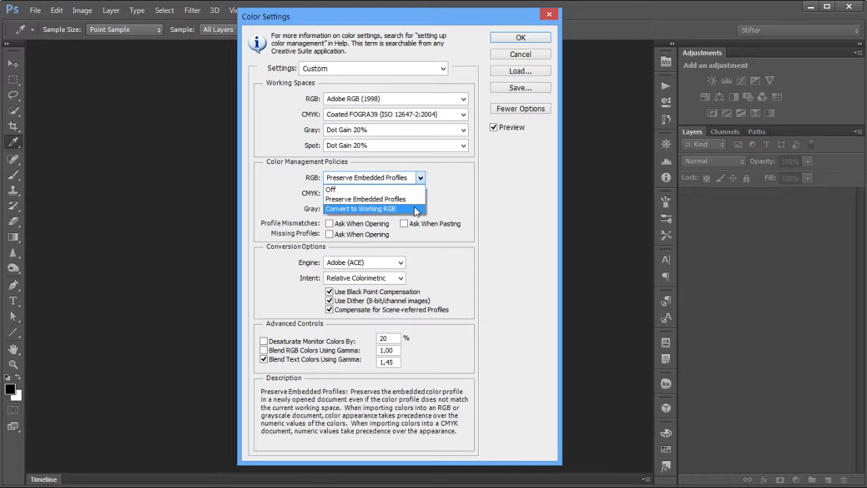
{"action": "left_click", "coordinate": [445, 199]}
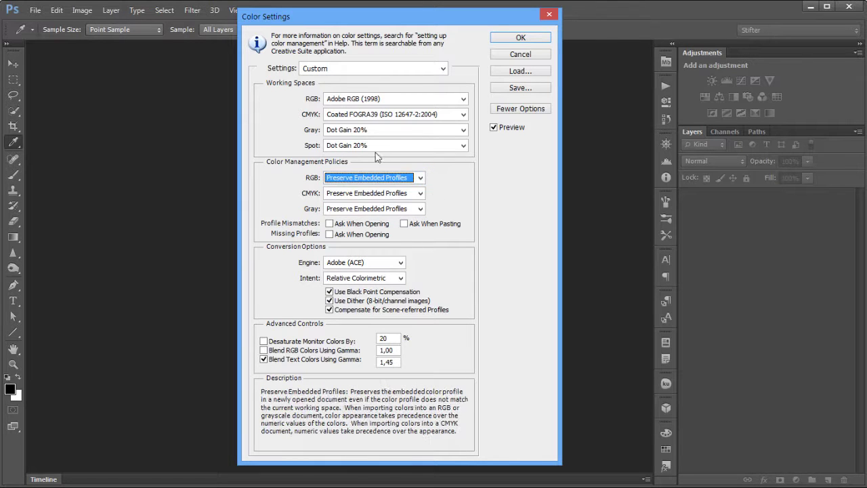
{"action": "mouse_move", "coordinate": [319, 101]}
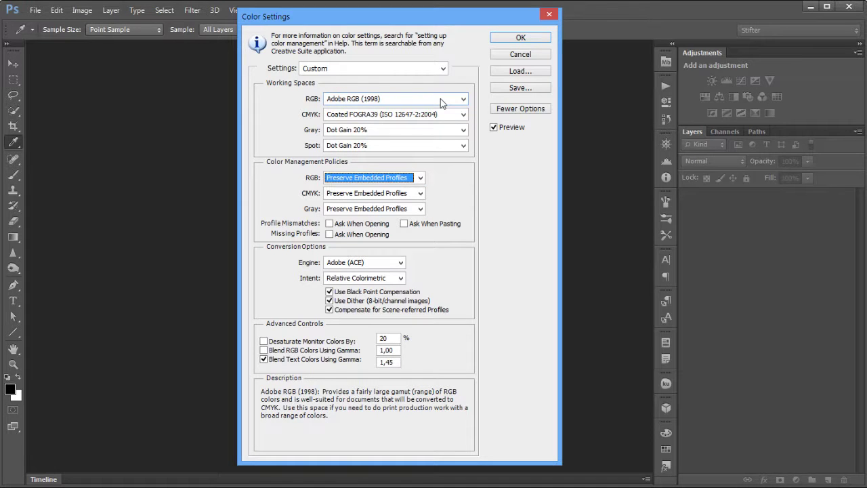
{"action": "mouse_move", "coordinate": [434, 97]}
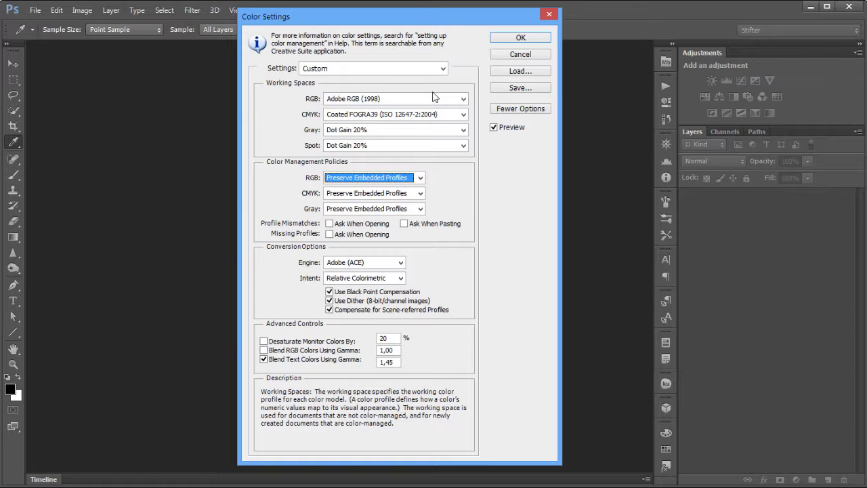
{"action": "mouse_move", "coordinate": [291, 193]}
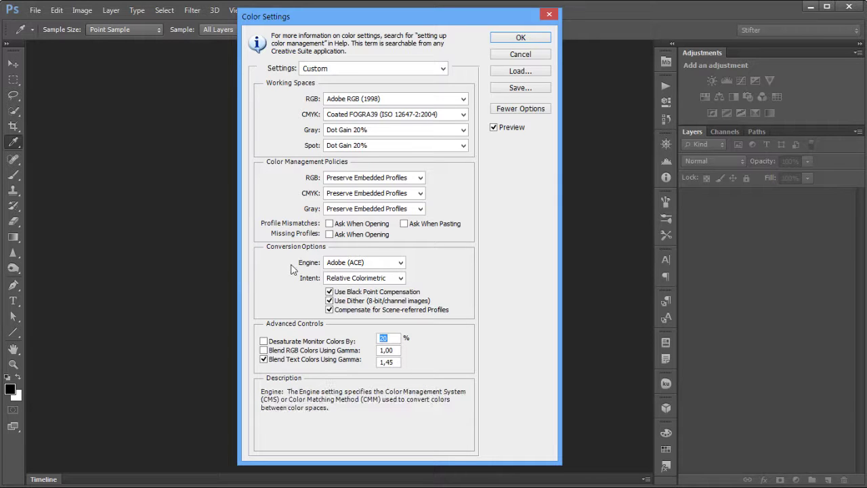
Step: Choose Adobe (ACE) as the conversion engine and Relative Colorimetric as the rendering intent
{"action": "left_click", "coordinate": [401, 263]}
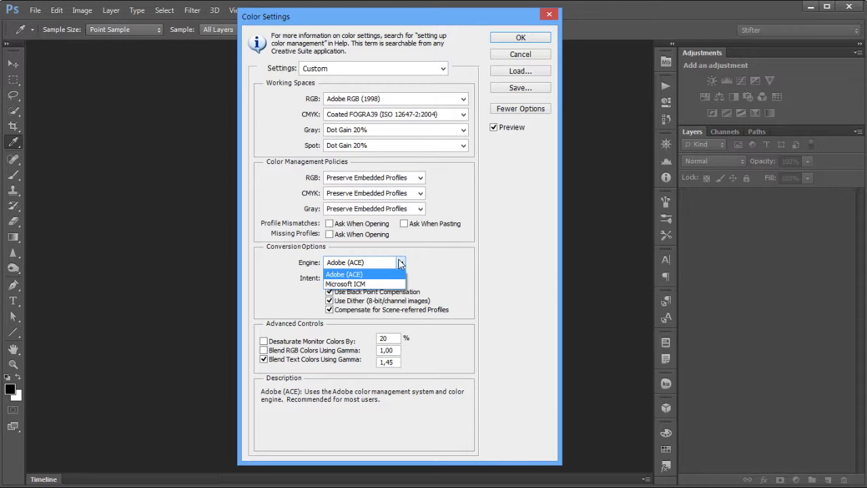
{"action": "left_click", "coordinate": [364, 274]}
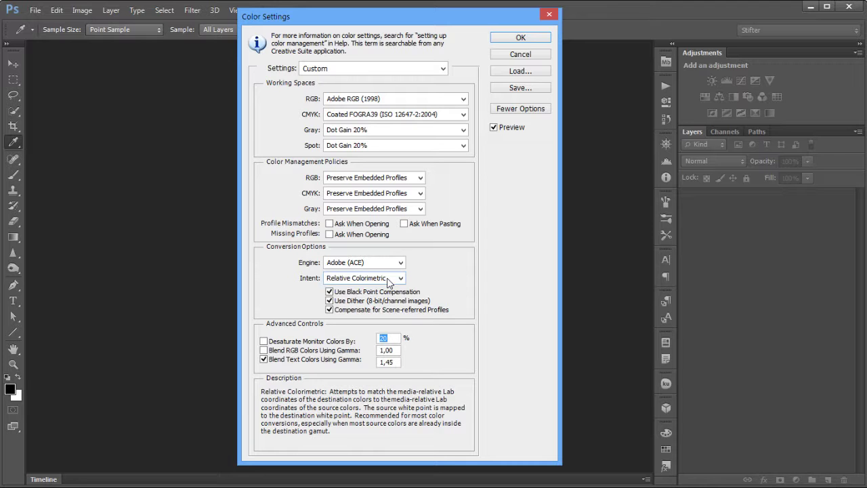
{"action": "left_click", "coordinate": [388, 283]}
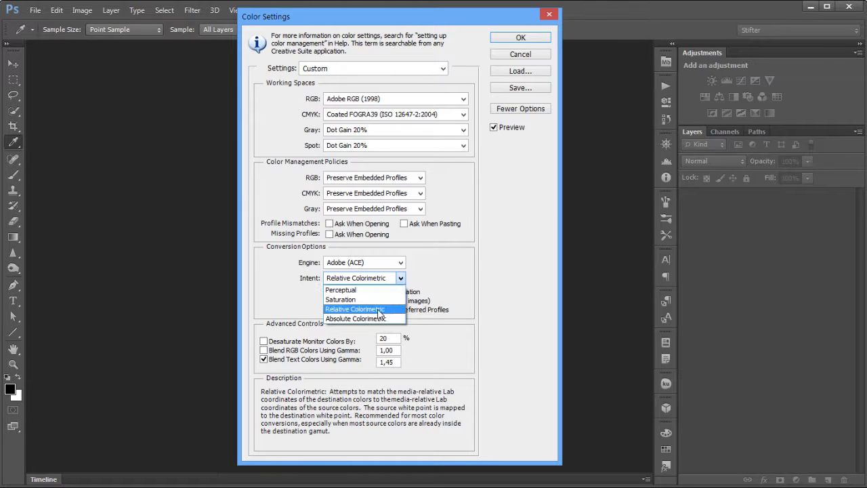
{"action": "left_click", "coordinate": [366, 309]}
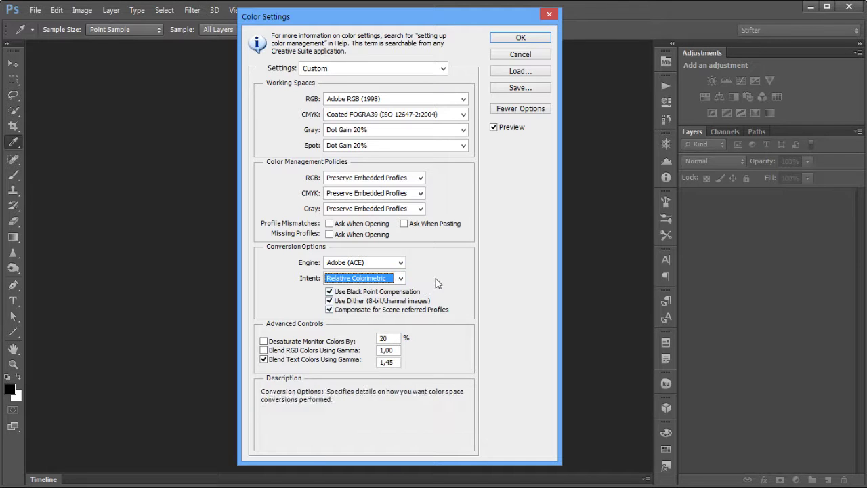
{"action": "key", "text": "Tab"}
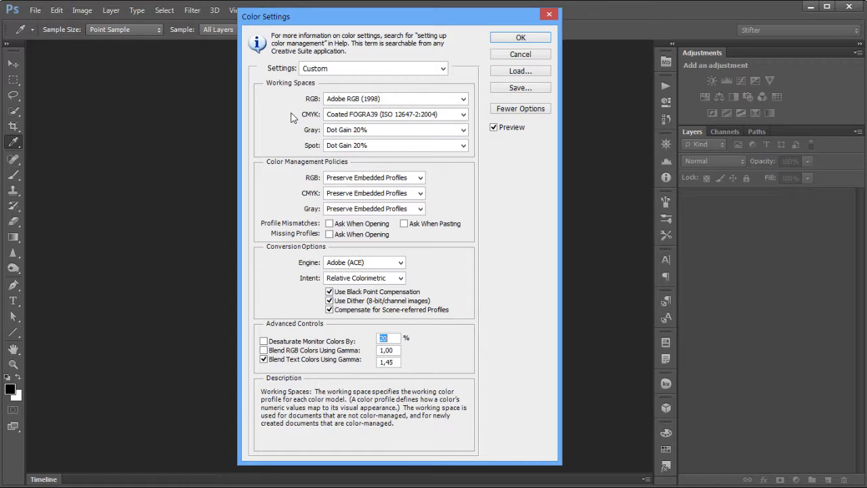
Step: Keep Adobe RGB (1998), Coated FOGRA39 (ISO 12647-2:2004) and Dot Gain 20% as RGB, CMYK and gray working spaces, and apply the color settings
{"action": "left_click", "coordinate": [438, 99]}
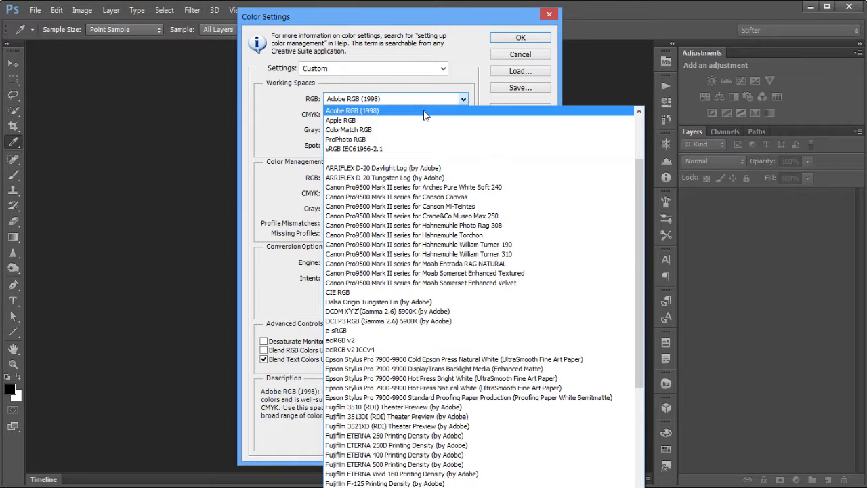
{"action": "left_click", "coordinate": [359, 111]}
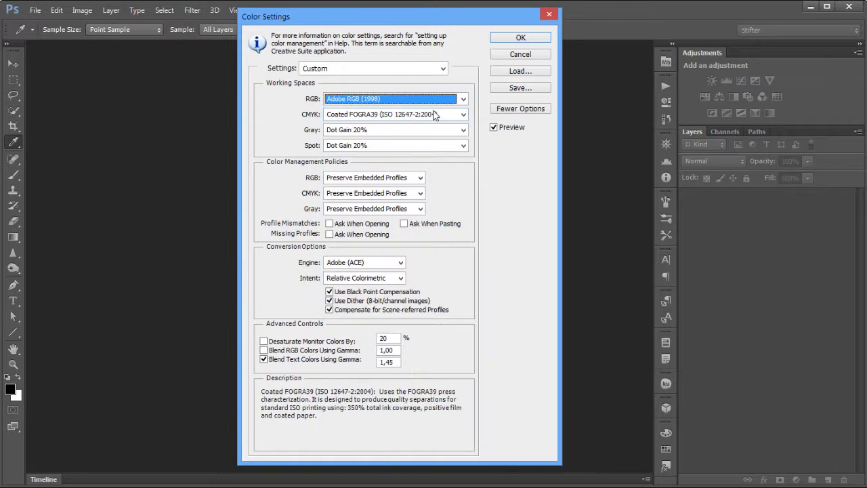
{"action": "left_click", "coordinate": [441, 115]}
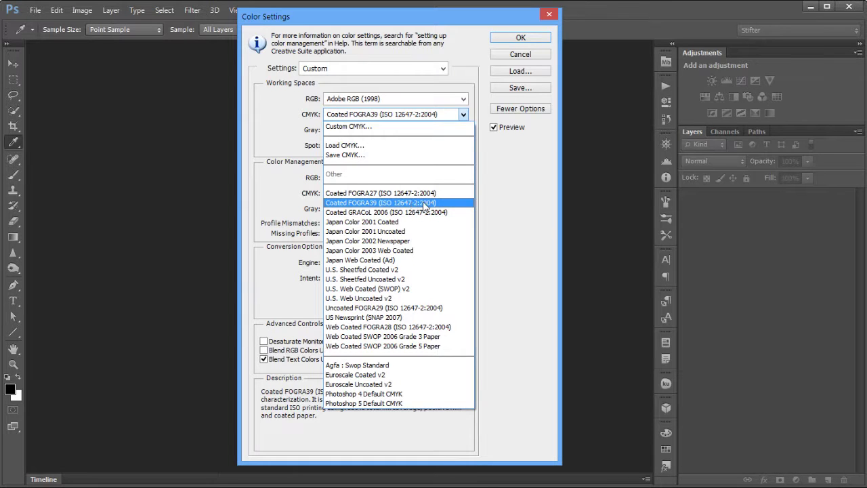
{"action": "left_click", "coordinate": [425, 203]}
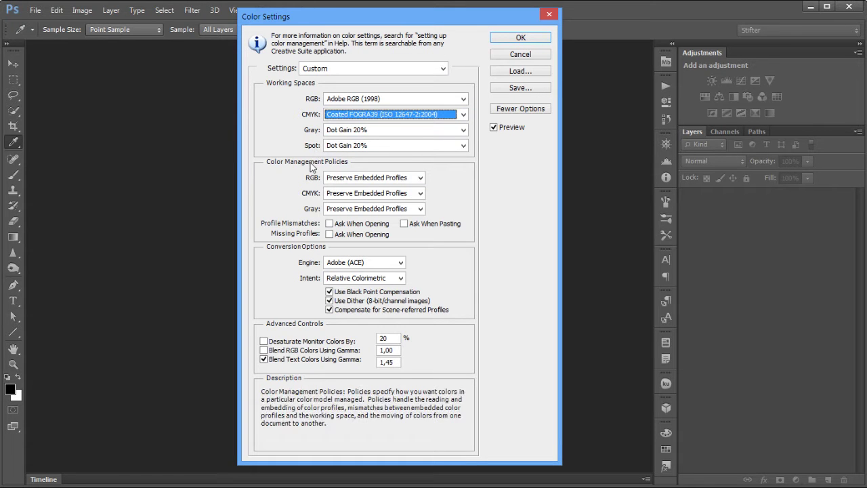
{"action": "left_click", "coordinate": [450, 132]}
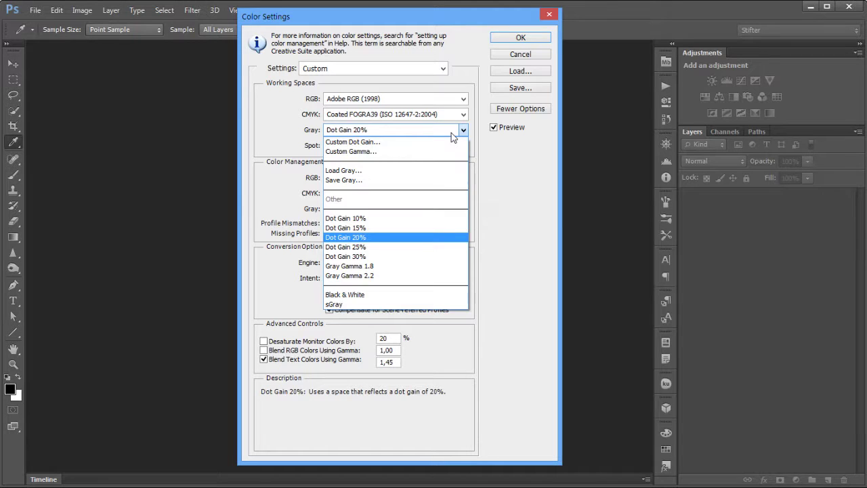
{"action": "left_click", "coordinate": [260, 138]}
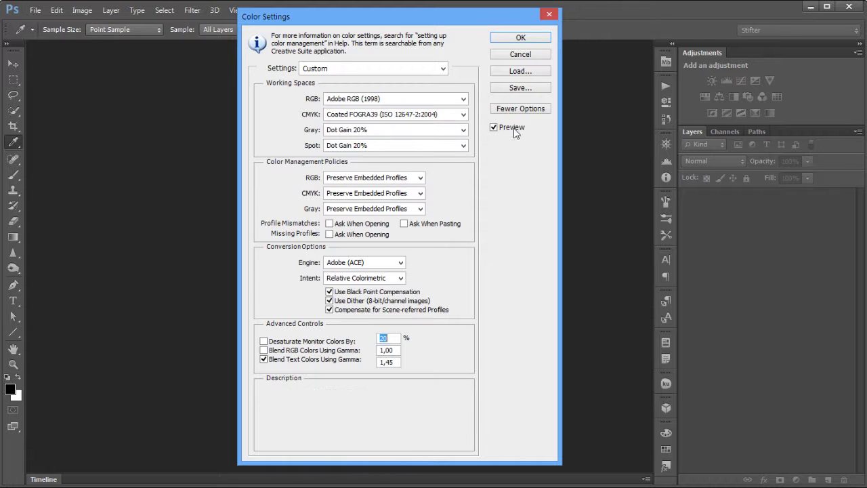
{"action": "left_click", "coordinate": [520, 38]}
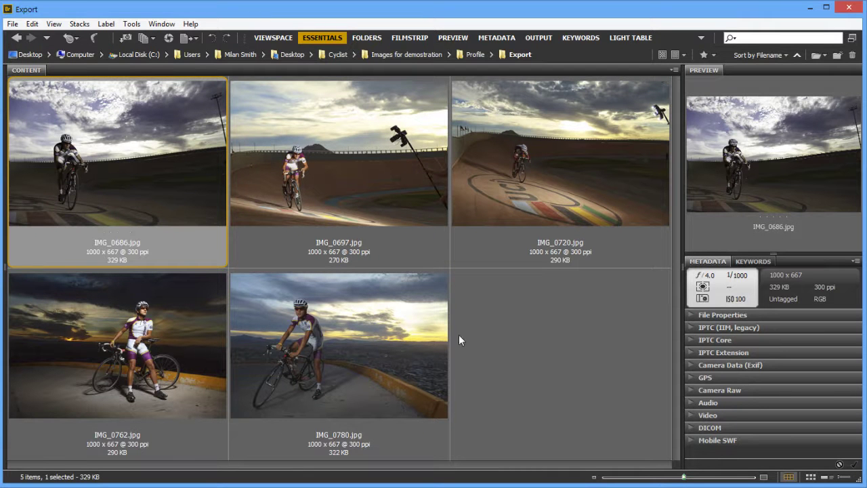
Step: In Bridge, check the embedded color profile of each of the five cyclist images in the metadata
{"action": "left_click", "coordinate": [389, 356]}
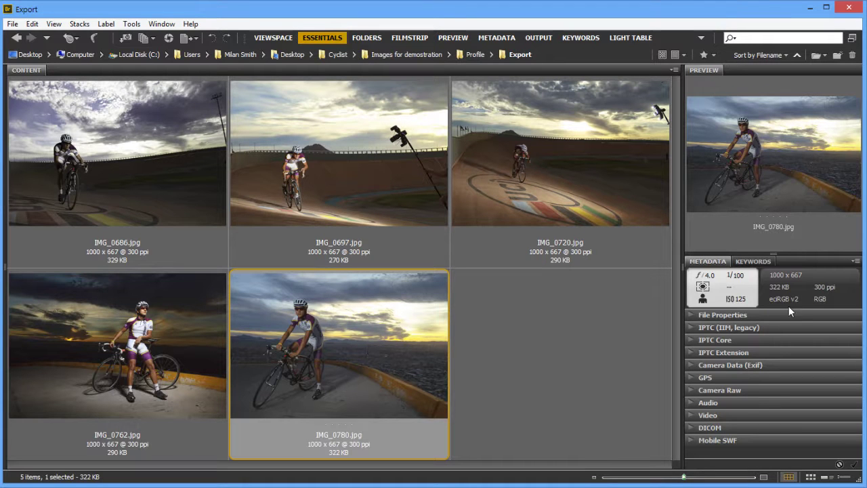
{"action": "left_click", "coordinate": [186, 371]}
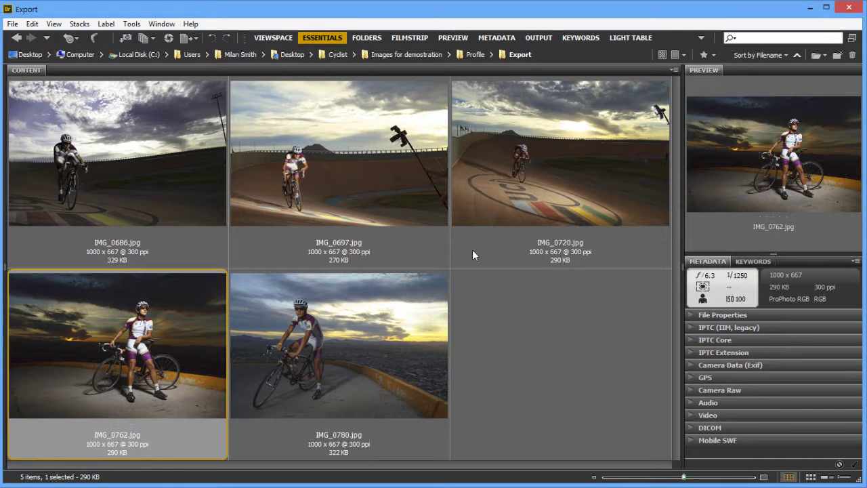
{"action": "left_click", "coordinate": [573, 193]}
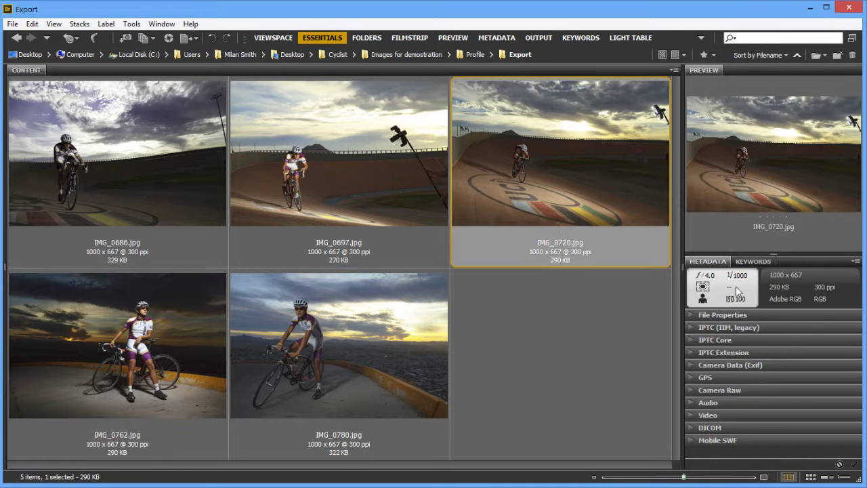
{"action": "left_click", "coordinate": [381, 186]}
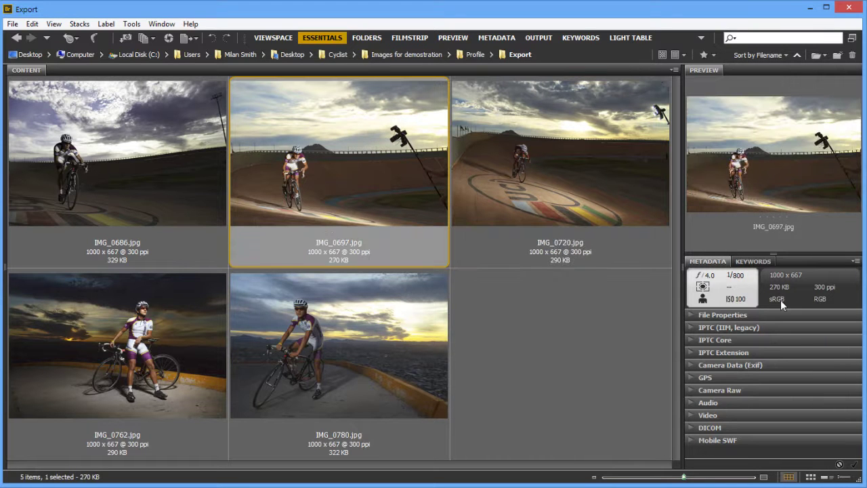
{"action": "left_click", "coordinate": [168, 190]}
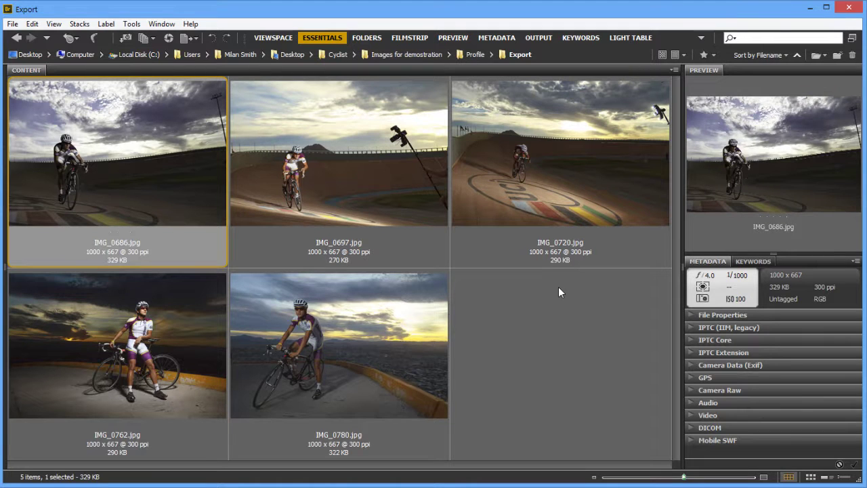
Step: Select IMG_0697.jpg in Bridge, and switch to Photoshop to bring up the Color Settings for comparison
{"action": "left_click", "coordinate": [382, 226]}
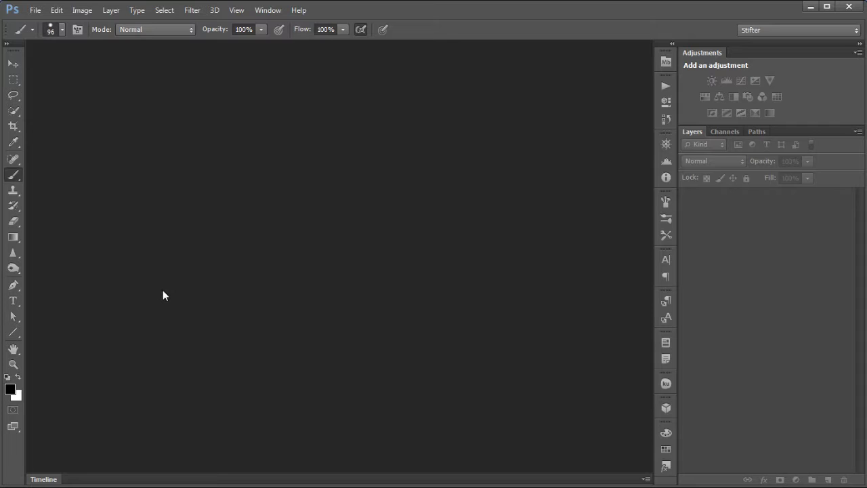
{"action": "key", "text": "i"}
{"action": "key", "text": "ctrl+shift+k"}
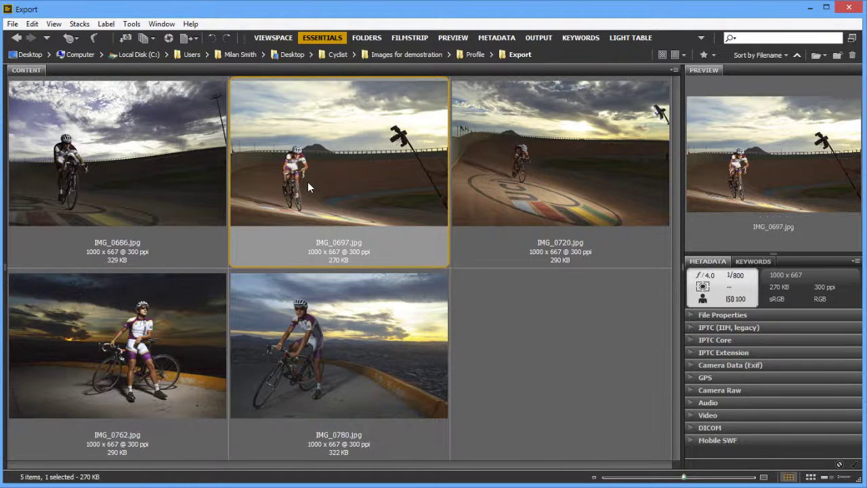
Step: Open IMG_0720.jpg from Bridge in Photoshop and activate the Rectangular Marquee tool
{"action": "left_click", "coordinate": [497, 166]}
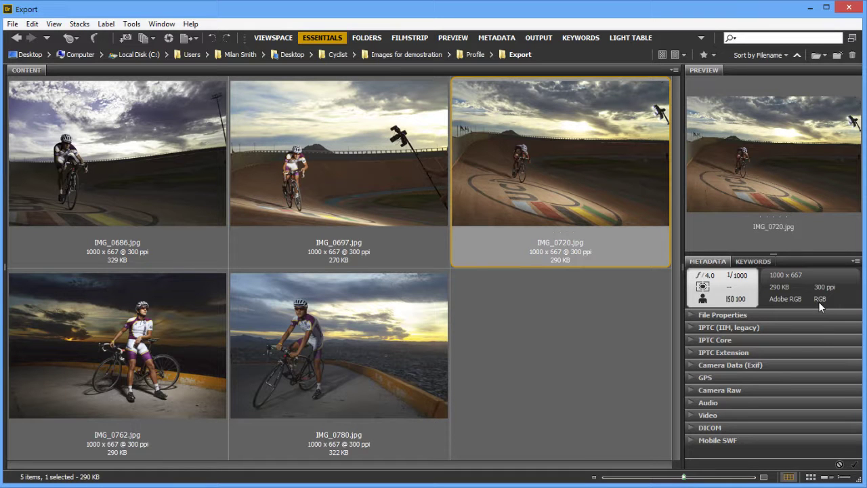
{"action": "left_click_drag", "start_coordinate": [559, 143], "coordinate": [319, 363]}
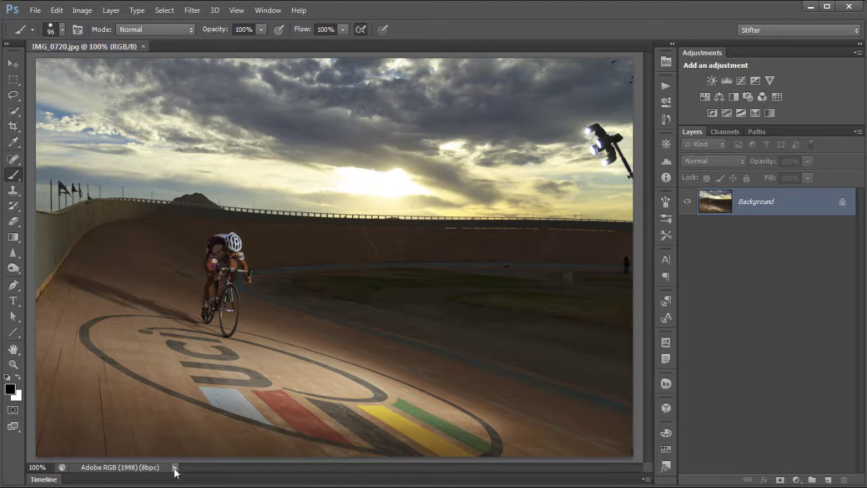
{"action": "left_click", "coordinate": [13, 79]}
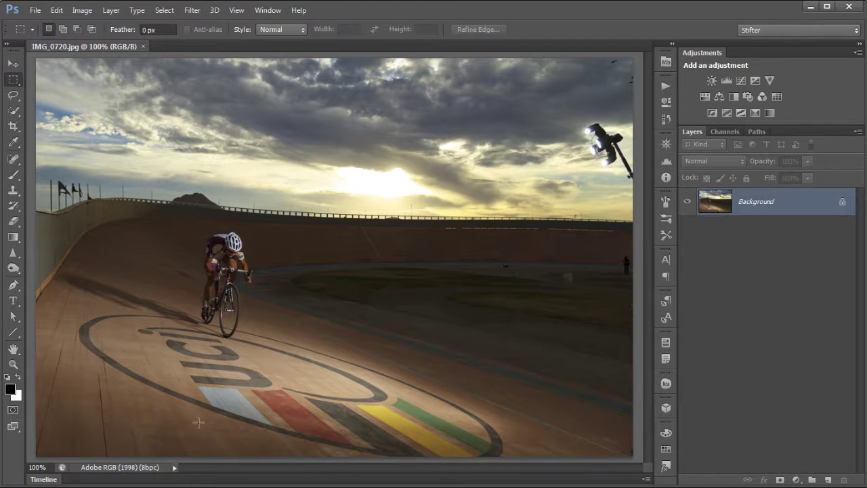
Step: Compare the document profile of IMG_0720.jpg with the RGB working space in the Color Settings, and return to the Rectangular Marquee tool
{"action": "left_click", "coordinate": [174, 467]}
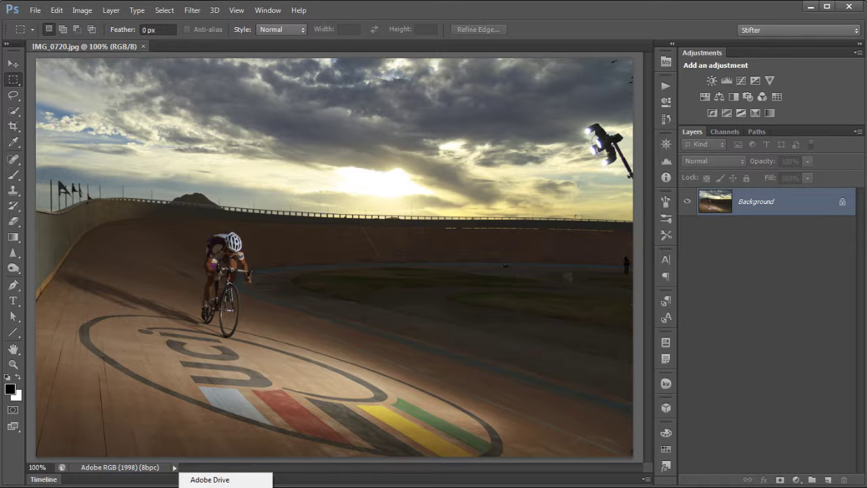
{"action": "left_click", "coordinate": [331, 465]}
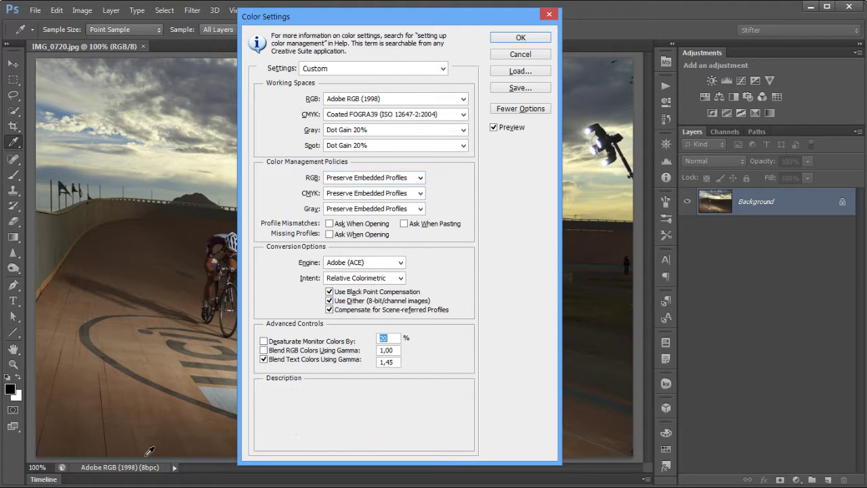
{"action": "left_click", "coordinate": [520, 37]}
{"action": "key", "text": "m"}
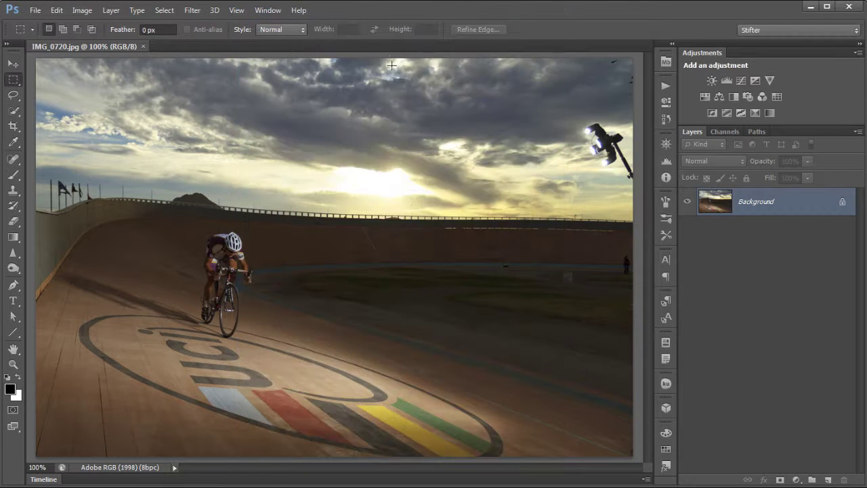
Step: Switch to Bridge and open IMG_0697.jpg from there in Photoshop as a second document
{"action": "key", "text": "alt+Tab"}
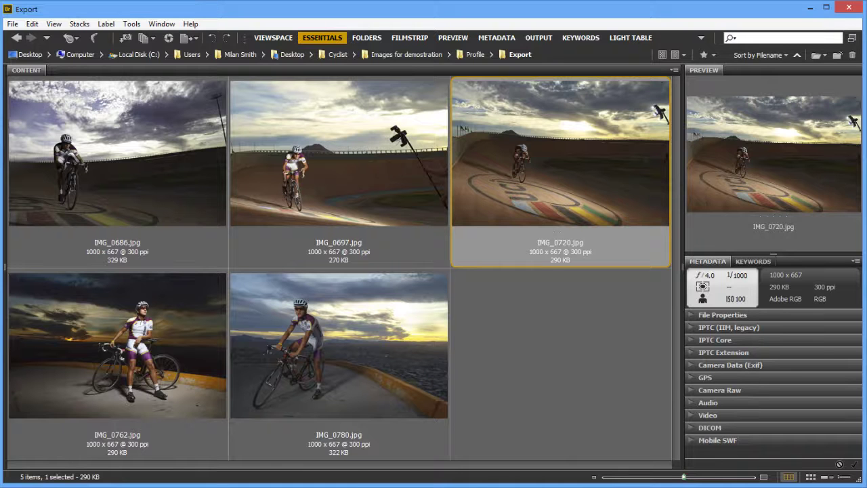
{"action": "left_click", "coordinate": [354, 162]}
{"action": "left_click_drag", "start_coordinate": [351, 152], "coordinate": [688, 345]}
{"action": "key", "text": "alt+Tab"}
{"action": "left_click_drag", "start_coordinate": [710, 313], "coordinate": [710, 315]}
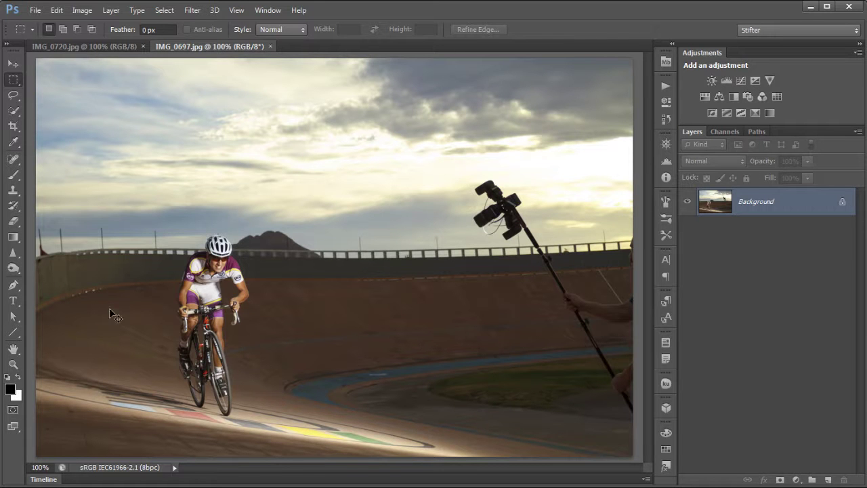
Step: In the Color Settings, set the RGB color management policy to Convert to Working RGB and apply it
{"action": "key", "text": "i"}
{"action": "key", "text": "ctrl+shift+k"}
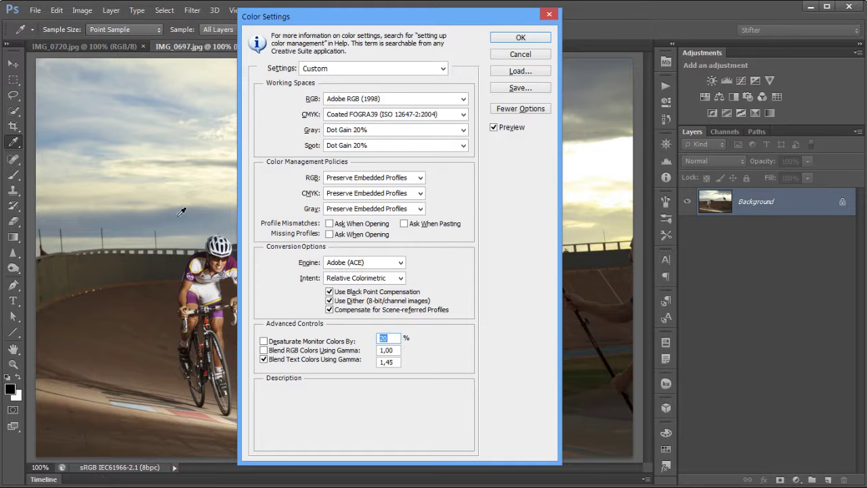
{"action": "mouse_move", "coordinate": [311, 100]}
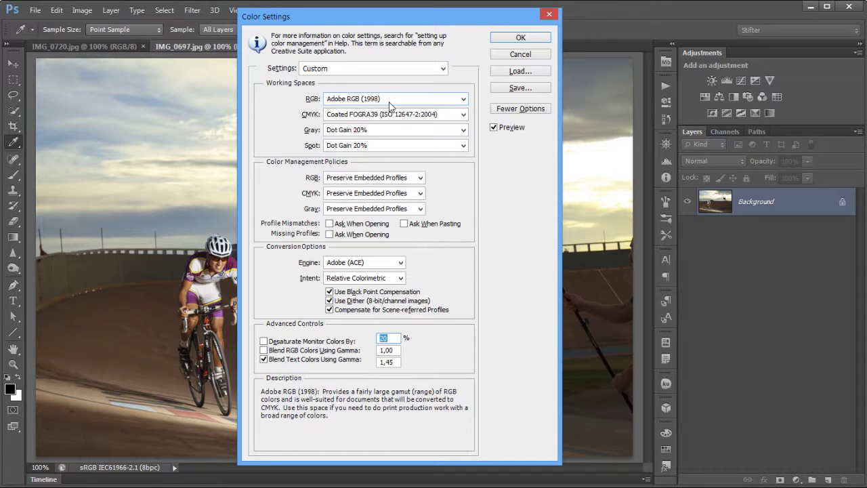
{"action": "mouse_move", "coordinate": [266, 179]}
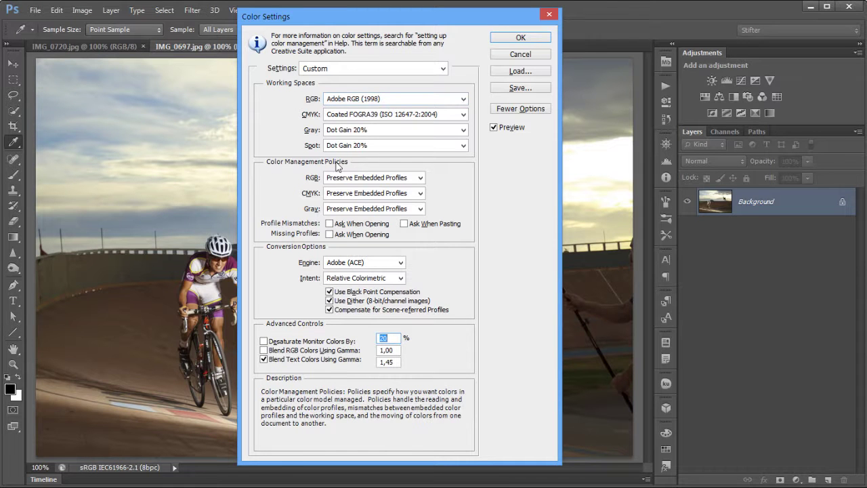
{"action": "left_click", "coordinate": [420, 178]}
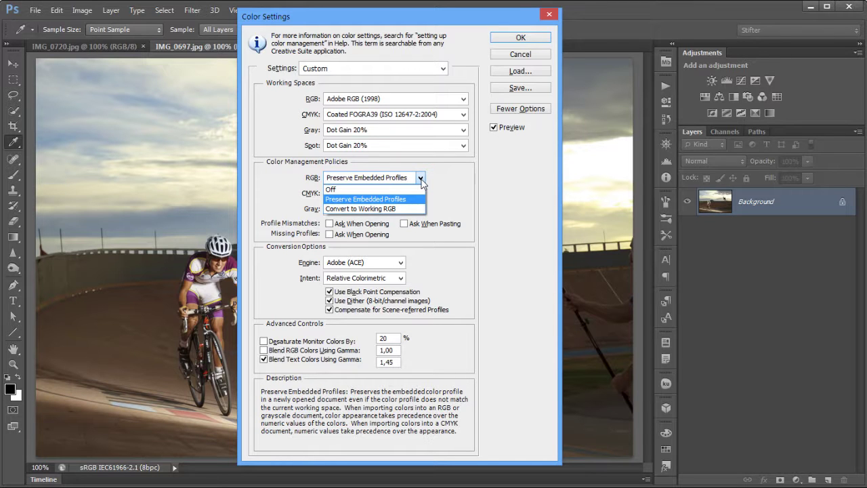
{"action": "left_click", "coordinate": [406, 210]}
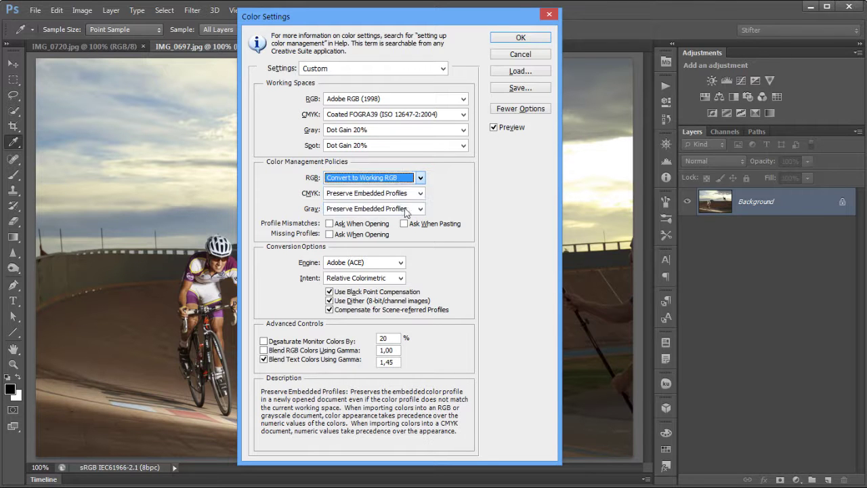
{"action": "left_click", "coordinate": [520, 38]}
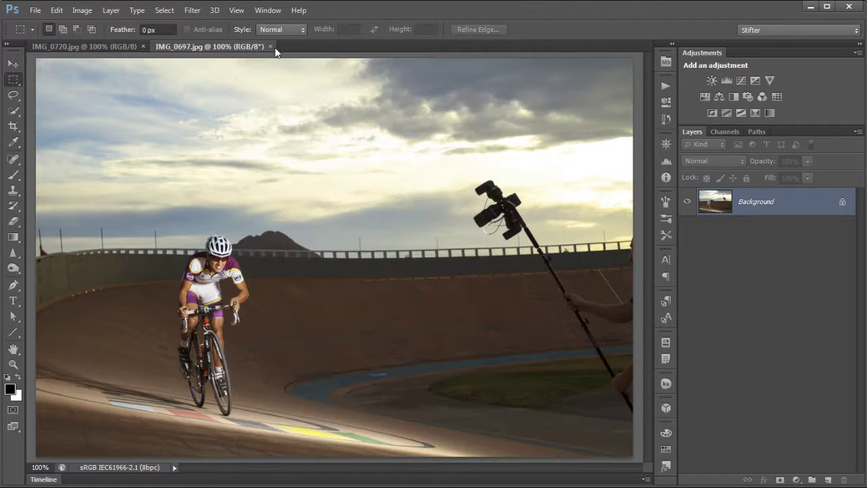
Step: Close IMG_0697.jpg and reopen it from Bridge, accepting the conversion of its colors to the Adobe RGB (1998) working space
{"action": "left_click", "coordinate": [272, 46]}
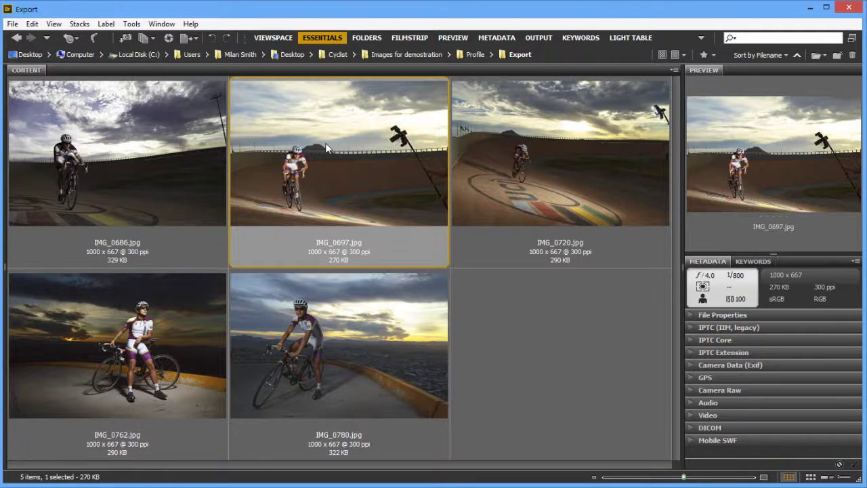
{"action": "left_click_drag", "start_coordinate": [406, 221], "coordinate": [574, 275]}
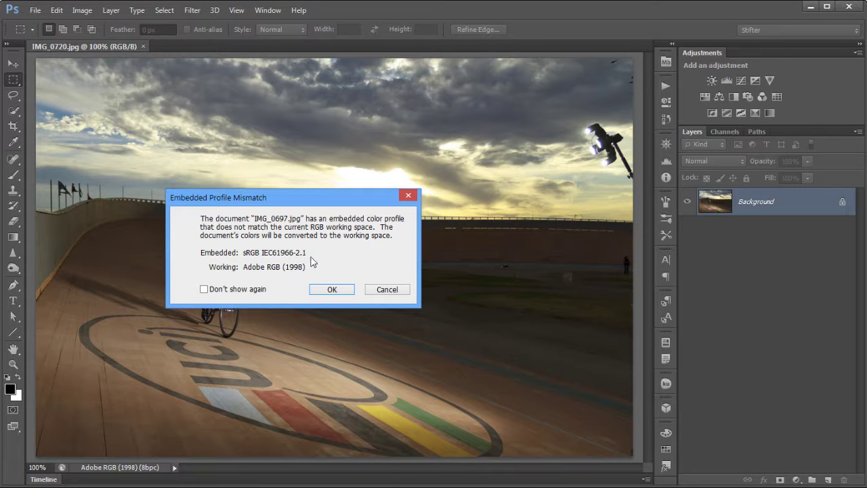
{"action": "left_click", "coordinate": [330, 292]}
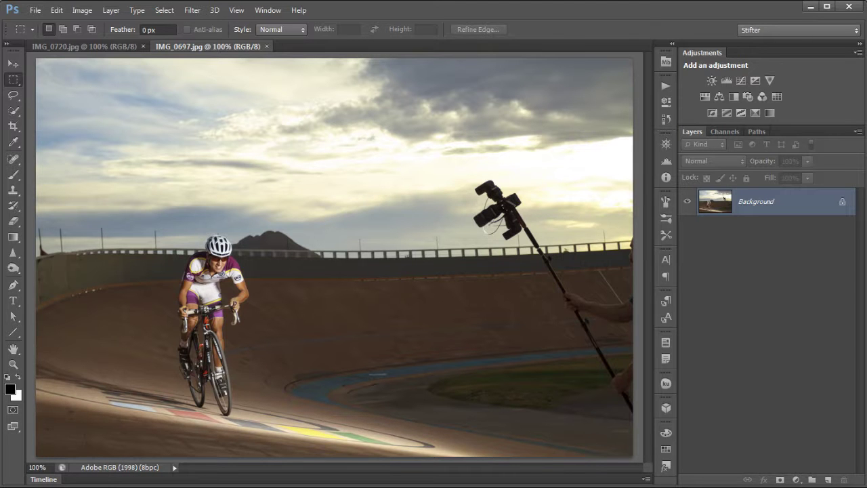
Step: Close IMG_0697.jpg, and set the RGB color management policy to Off in the Color Settings
{"action": "left_click", "coordinate": [267, 47]}
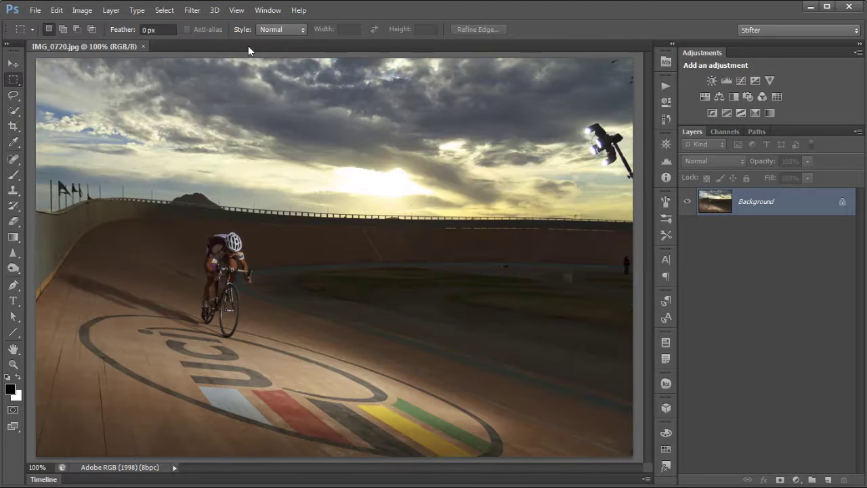
{"action": "key", "text": "ctrl+shift+k"}
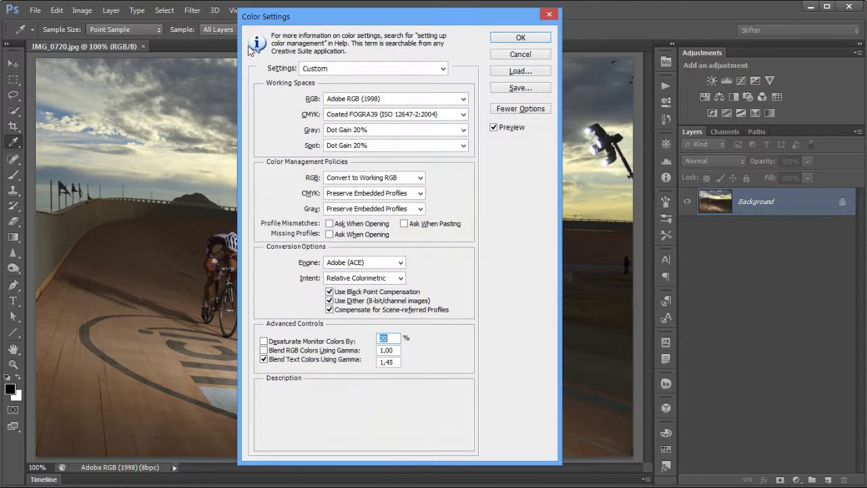
{"action": "left_click", "coordinate": [397, 177]}
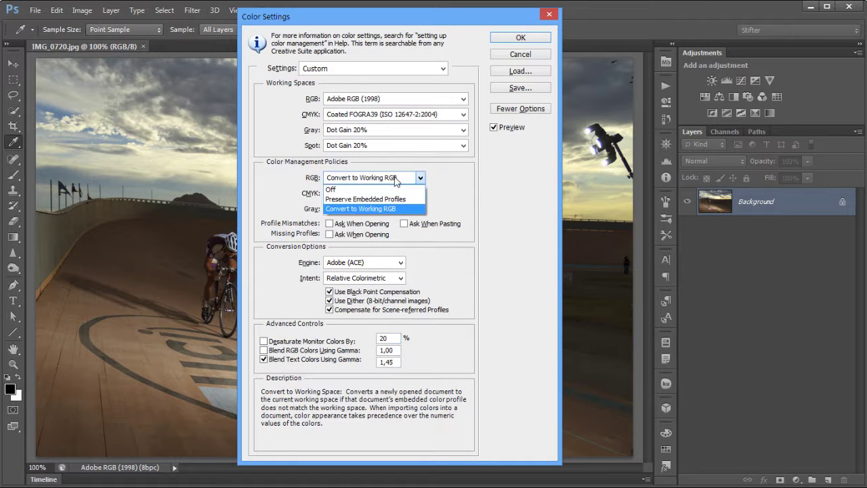
{"action": "left_click", "coordinate": [379, 190]}
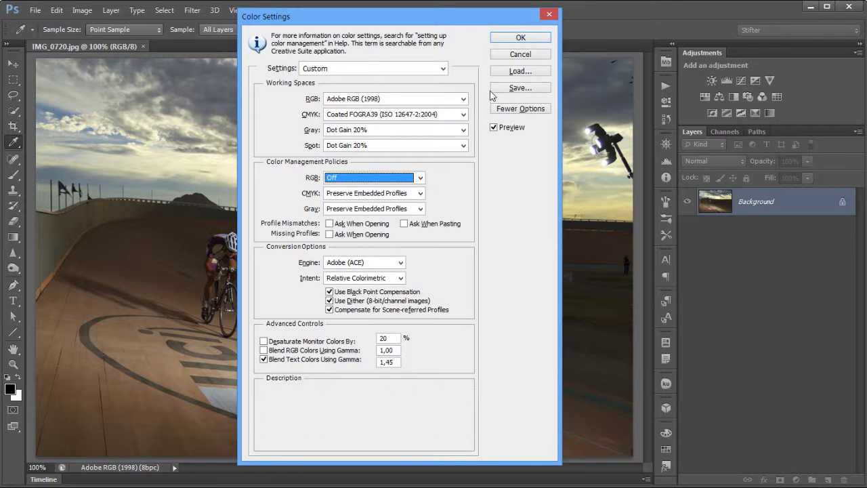
{"action": "left_click", "coordinate": [511, 40]}
{"action": "key", "text": "m"}
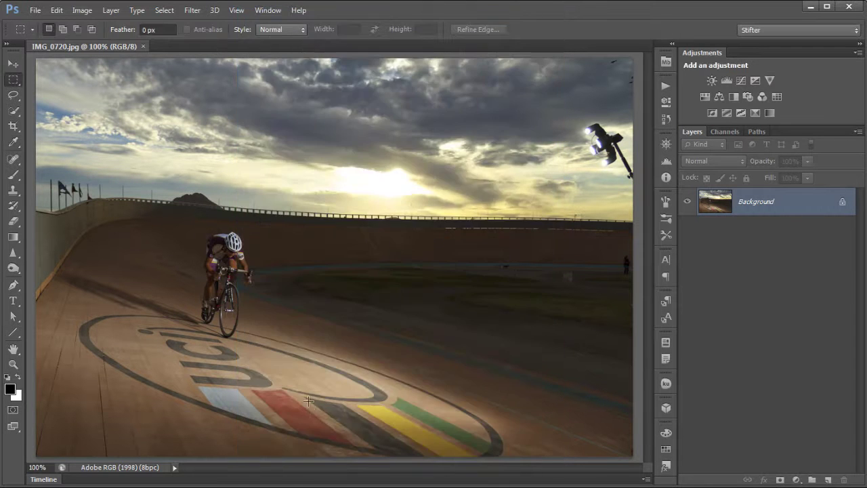
Step: Open IMG_0697.jpg again from Bridge in Photoshop, accepting that its embedded sRGB profile is discarded
{"action": "key", "text": "alt+Tab"}
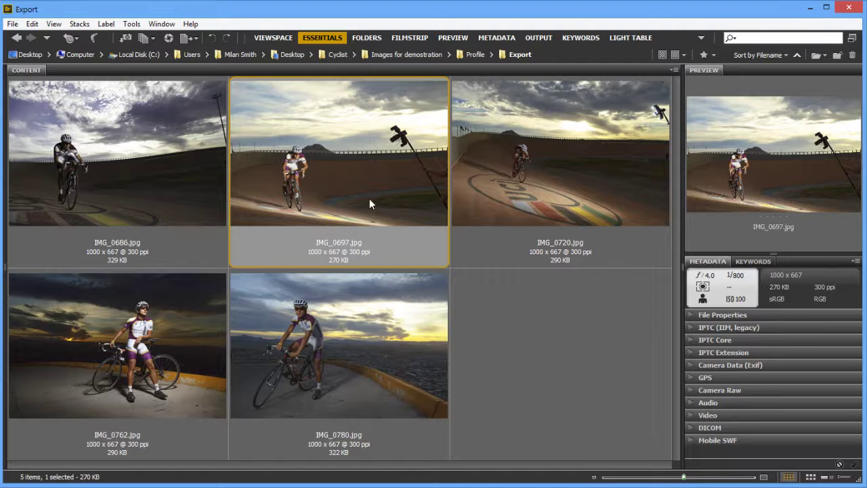
{"action": "left_click_drag", "start_coordinate": [358, 150], "coordinate": [308, 486]}
{"action": "left_click_drag", "start_coordinate": [714, 308], "coordinate": [719, 292]}
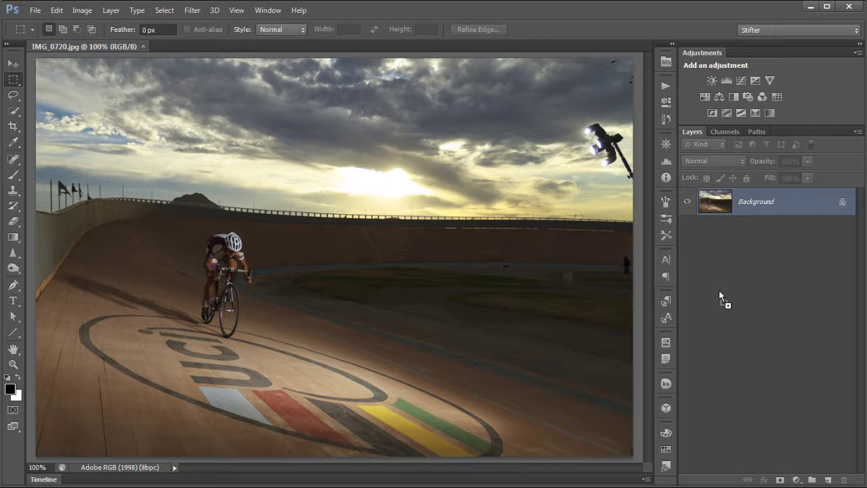
{"action": "left_click_drag", "start_coordinate": [719, 290], "coordinate": [718, 290]}
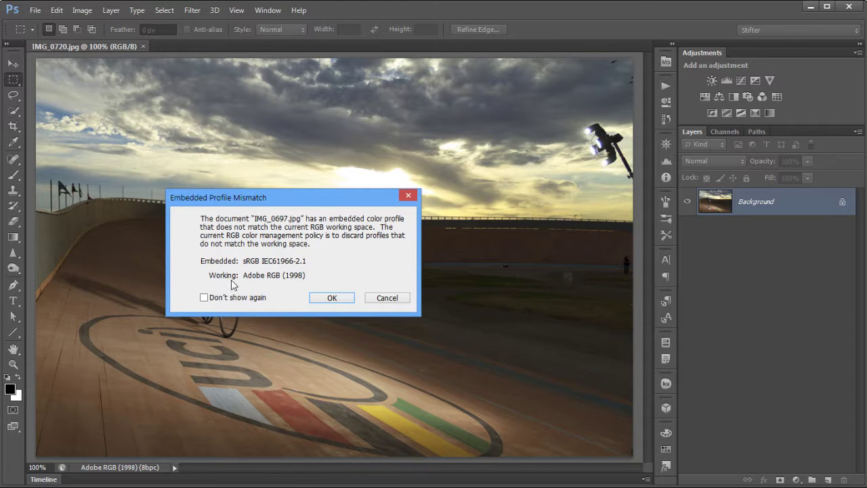
{"action": "left_click", "coordinate": [331, 297]}
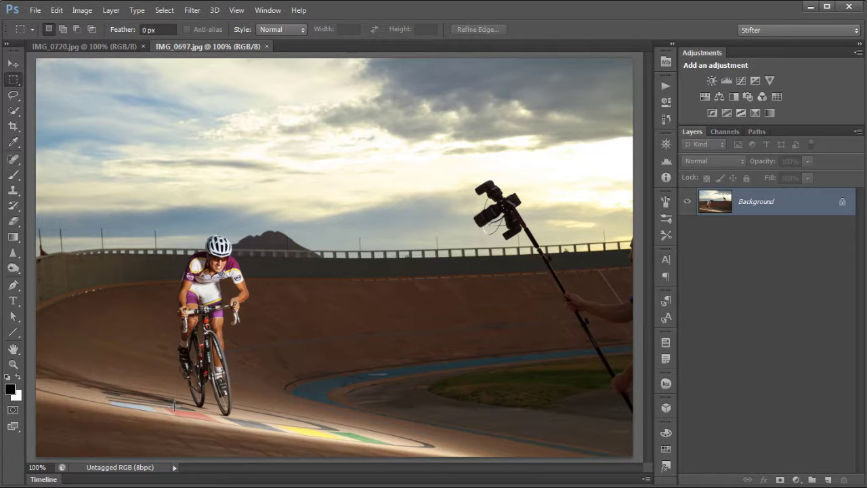
Step: Close IMG_0697.jpg, and set the RGB color management policy back to Preserve Embedded Profiles in the Color Settings
{"action": "left_click", "coordinate": [267, 46]}
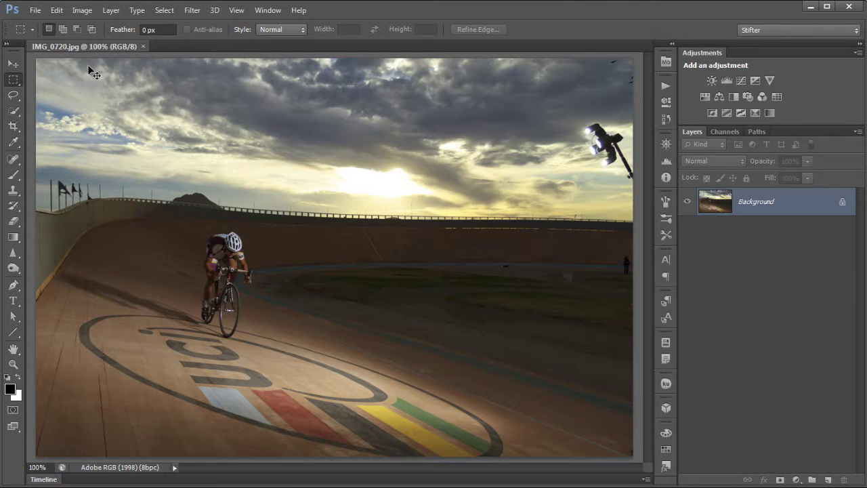
{"action": "key", "text": "i"}
{"action": "key", "text": "ctrl+shift+k"}
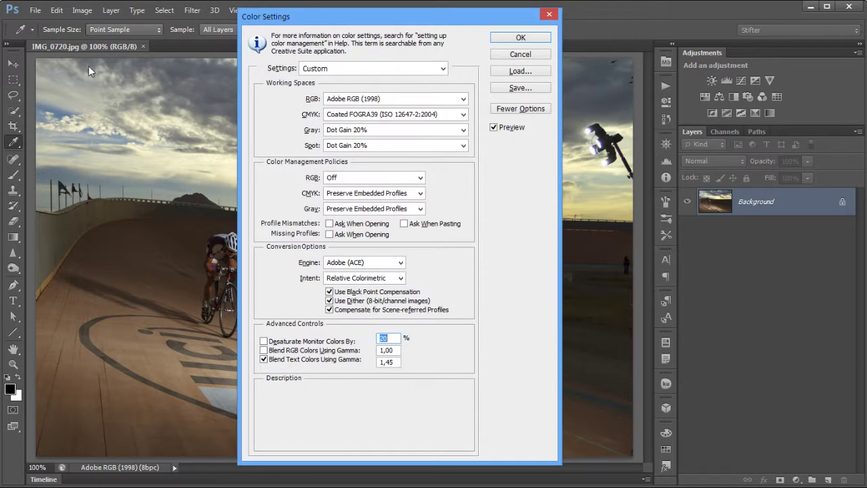
{"action": "left_click", "coordinate": [415, 179]}
{"action": "left_click", "coordinate": [339, 196]}
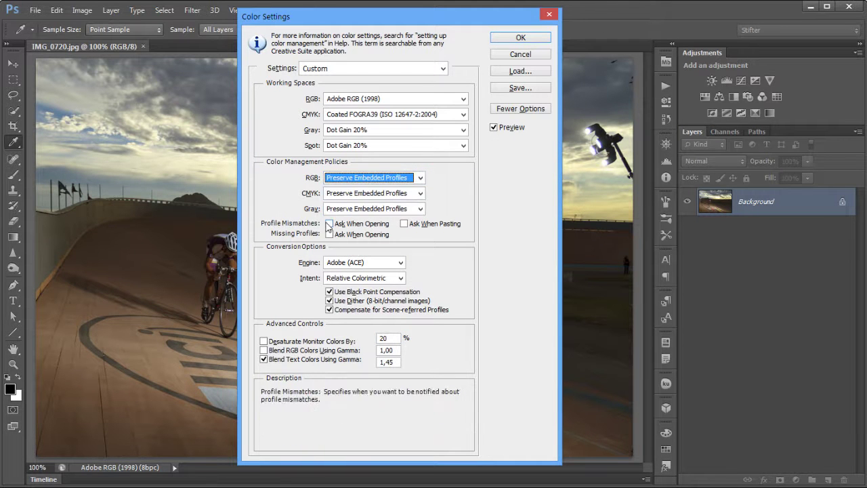
Step: Enable asking when opening and pasting for profile mismatches and when opening for missing profiles, and apply the color settings
{"action": "left_click", "coordinate": [329, 224]}
{"action": "left_click", "coordinate": [428, 227]}
{"action": "left_click", "coordinate": [330, 235]}
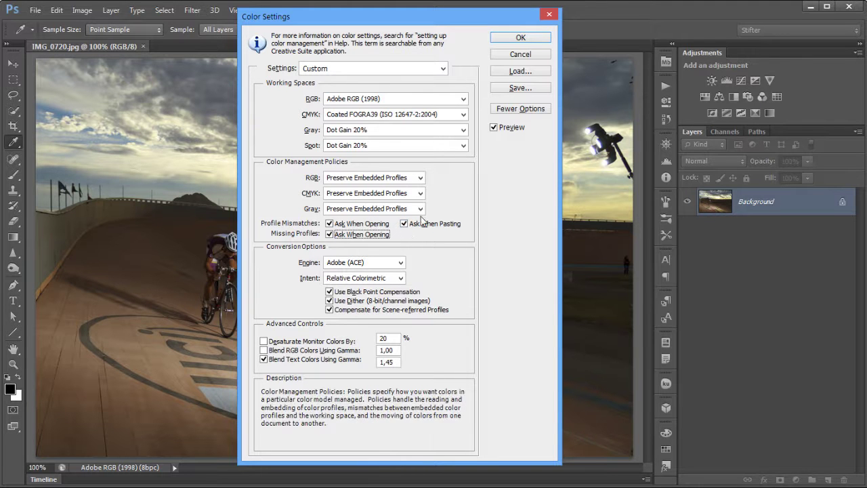
{"action": "left_click", "coordinate": [521, 38]}
{"action": "key", "text": "m"}
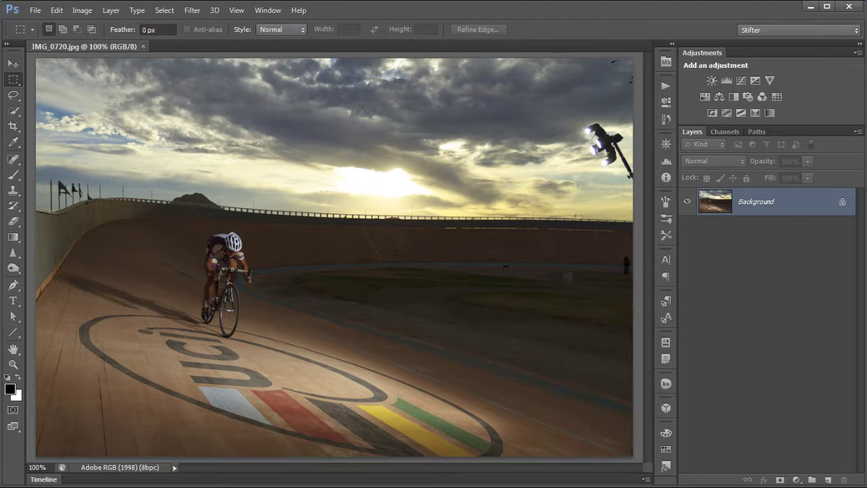
Step: Bring IMG_0697.jpg from Bridge into Photoshop, compare the convert, discard and use-embedded-profile options for the mismatch, and cancel the opening
{"action": "key", "text": "alt+Tab"}
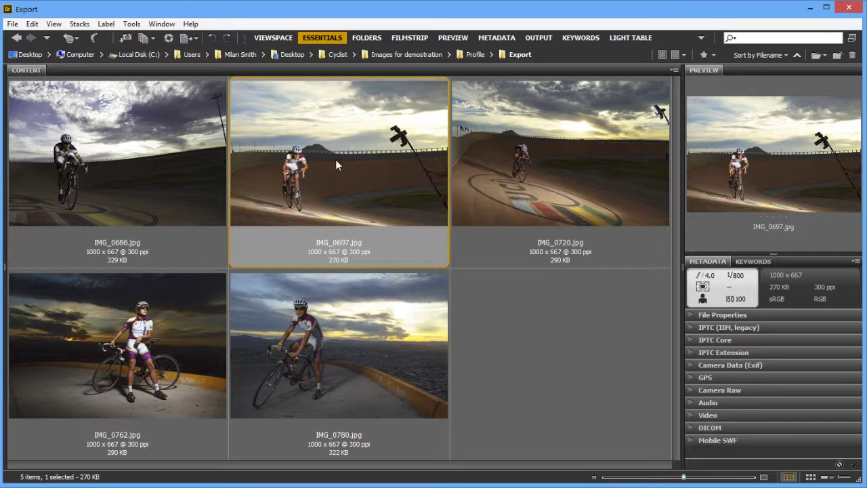
{"action": "key", "text": "alt+Tab"}
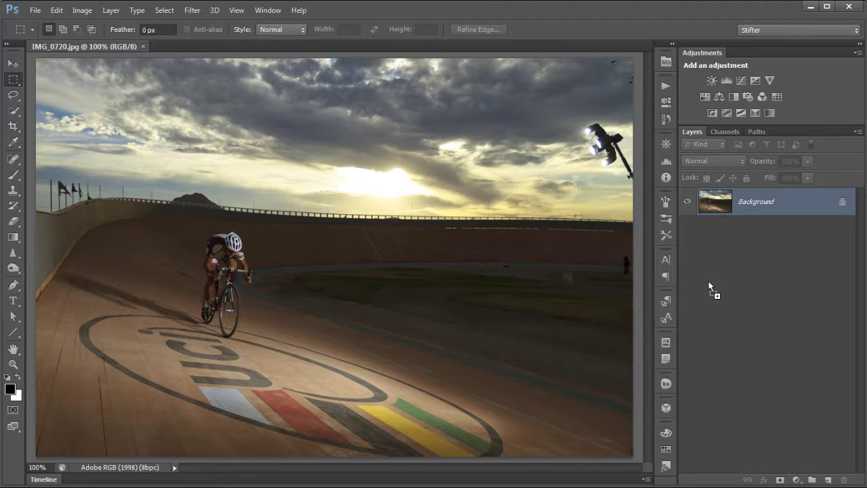
{"action": "left_click_drag", "start_coordinate": [708, 283], "coordinate": [708, 280]}
{"action": "left_click_drag", "start_coordinate": [317, 172], "coordinate": [364, 164]}
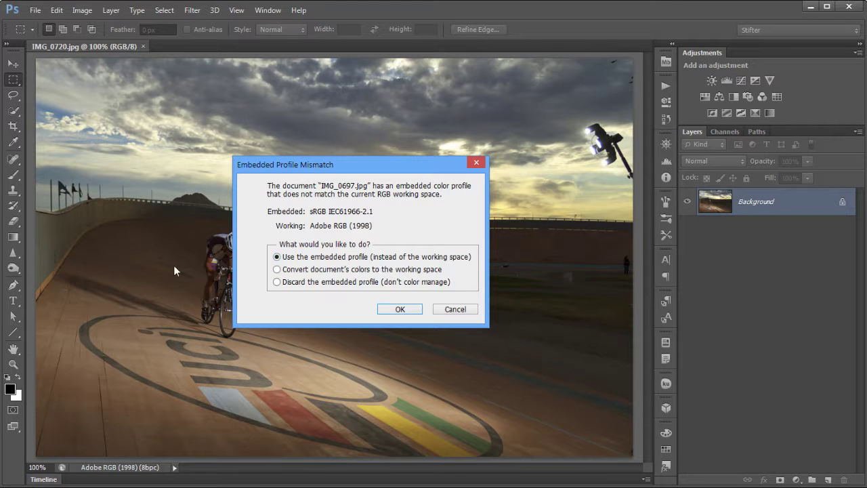
{"action": "left_click", "coordinate": [284, 270]}
{"action": "left_click", "coordinate": [312, 281]}
{"action": "left_click", "coordinate": [304, 262]}
{"action": "left_click", "coordinate": [454, 309]}
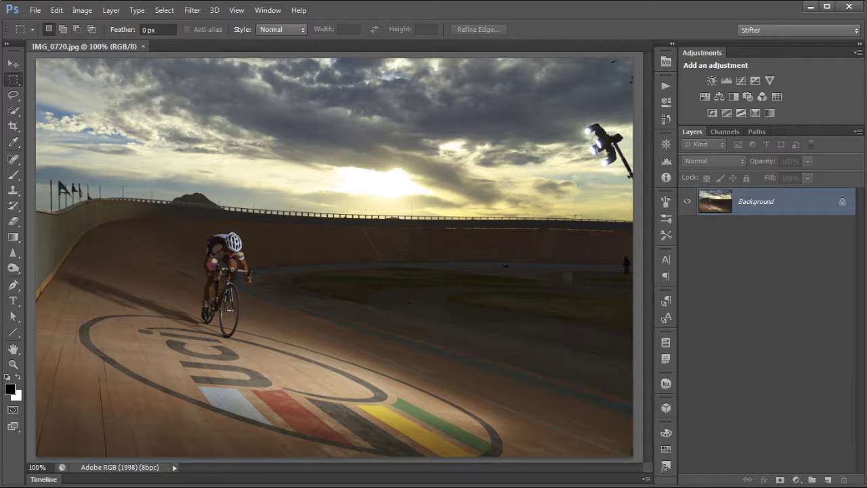
Step: Turn off asking when opening and pasting for profile mismatches and when opening for missing profiles, and apply the color settings
{"action": "key", "text": "alt+Tab"}
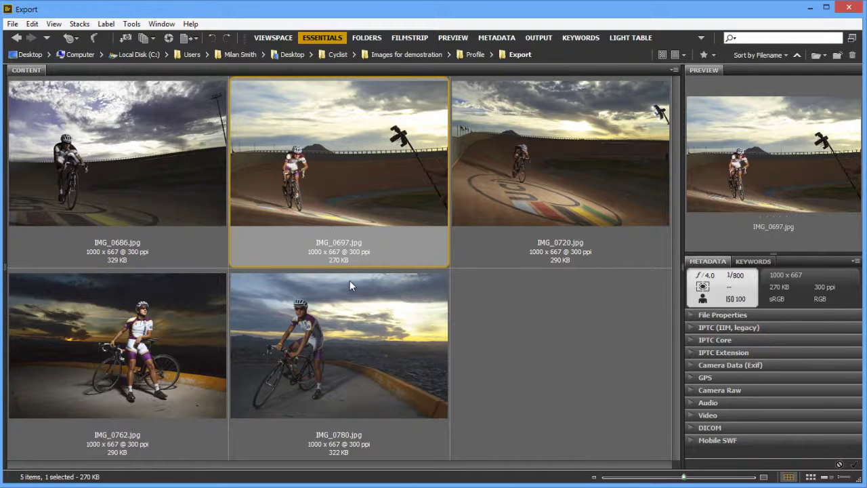
{"action": "key", "text": "alt+Tab"}
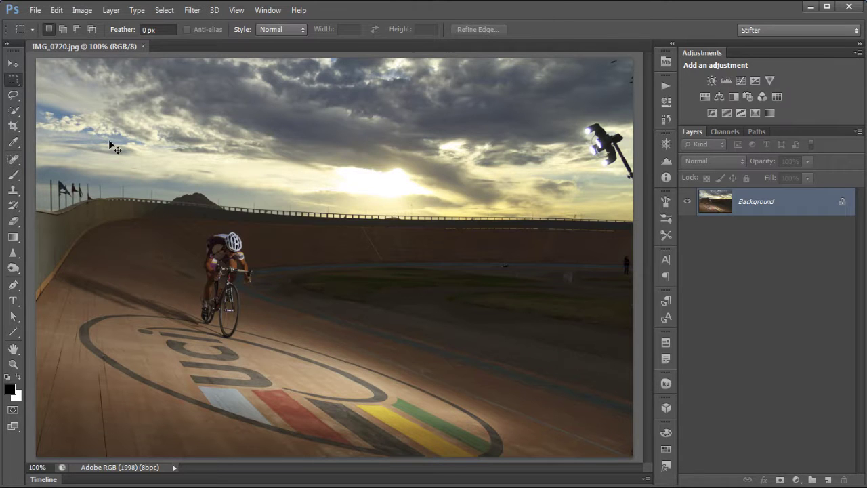
{"action": "key", "text": "ctrl+shift+k"}
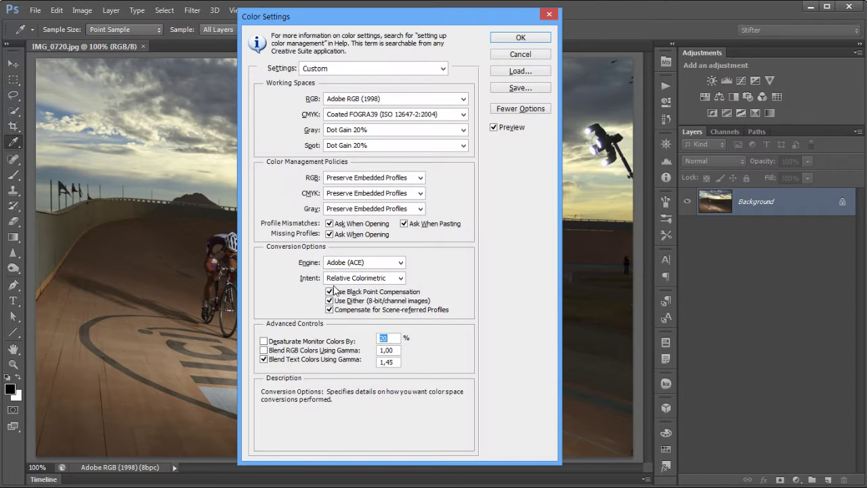
{"action": "left_click", "coordinate": [338, 224]}
{"action": "left_click", "coordinate": [427, 224]}
{"action": "left_click", "coordinate": [342, 235]}
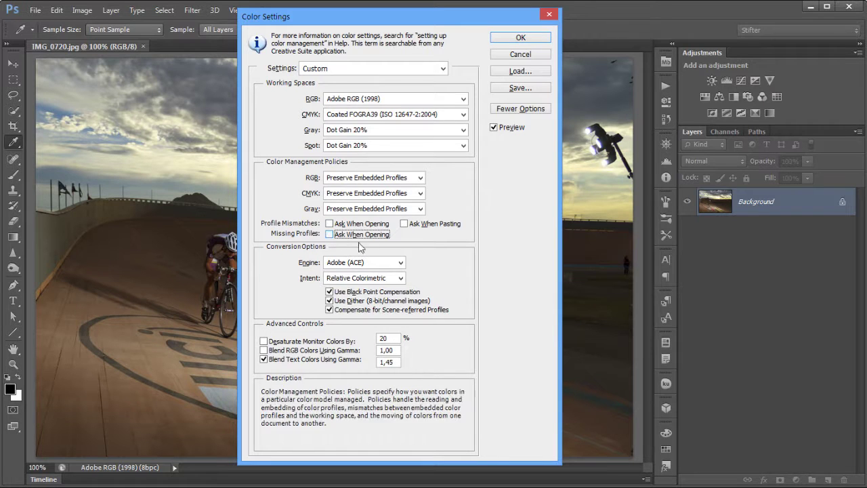
{"action": "left_click", "coordinate": [521, 38]}
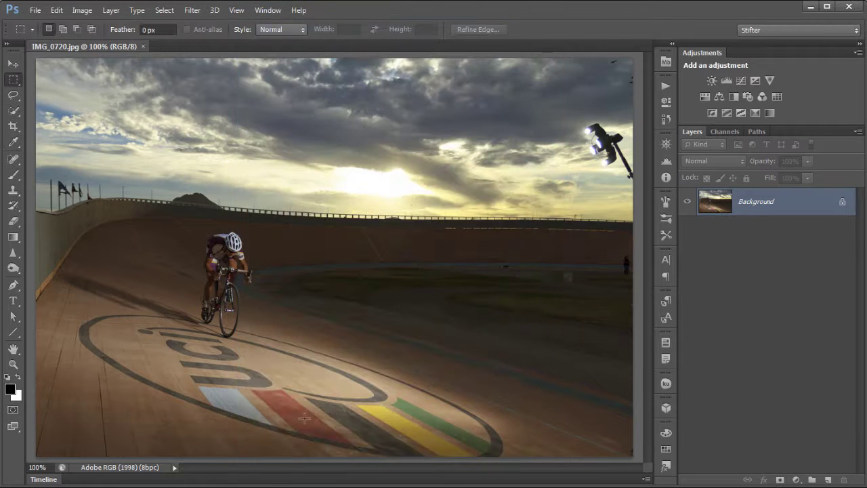
Step: Close IMG_0720.jpg, and open IMG_0697.jpg, IMG_0720.jpg, IMG_0762.jpg and IMG_0780.jpg together from Bridge in Photoshop
{"action": "left_click", "coordinate": [143, 46]}
{"action": "key", "text": "alt+Tab"}
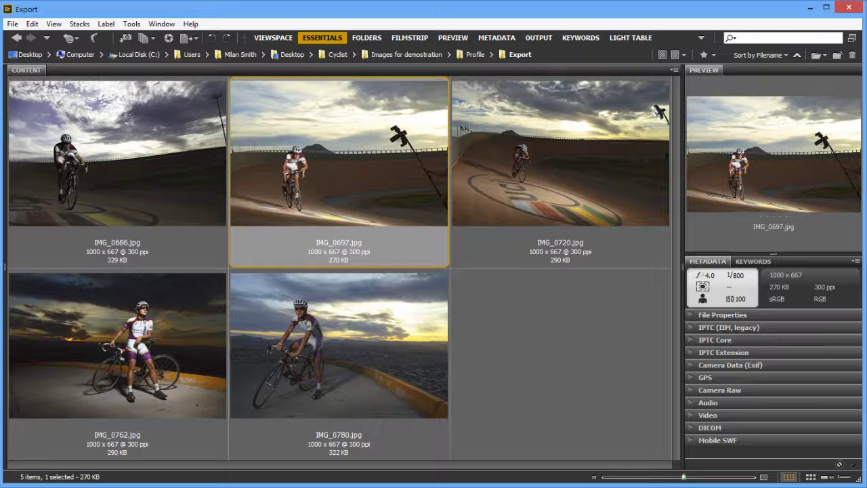
{"action": "left_click", "coordinate": [368, 342], "text": "shift"}
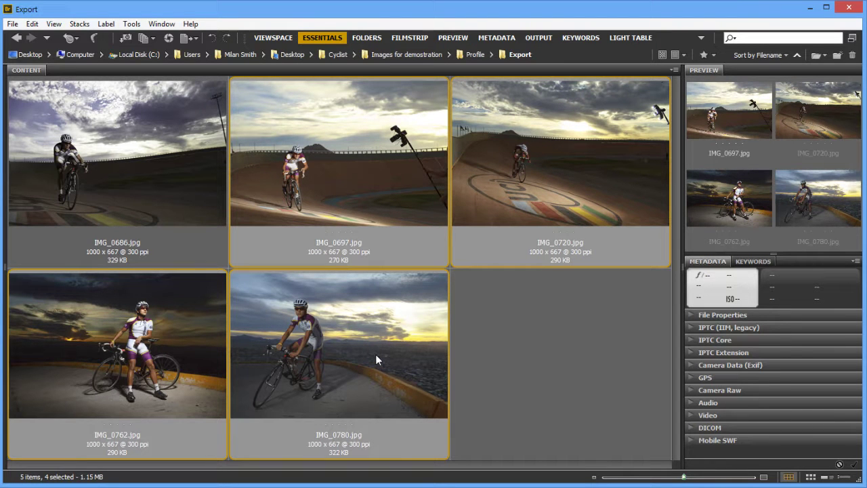
{"action": "mouse_move", "coordinate": [375, 354]}
{"action": "left_mouse_down"}
{"action": "mouse_move", "coordinate": [319, 387]}
{"action": "mouse_move", "coordinate": [361, 384]}
{"action": "mouse_move", "coordinate": [368, 352]}
{"action": "left_mouse_up"}
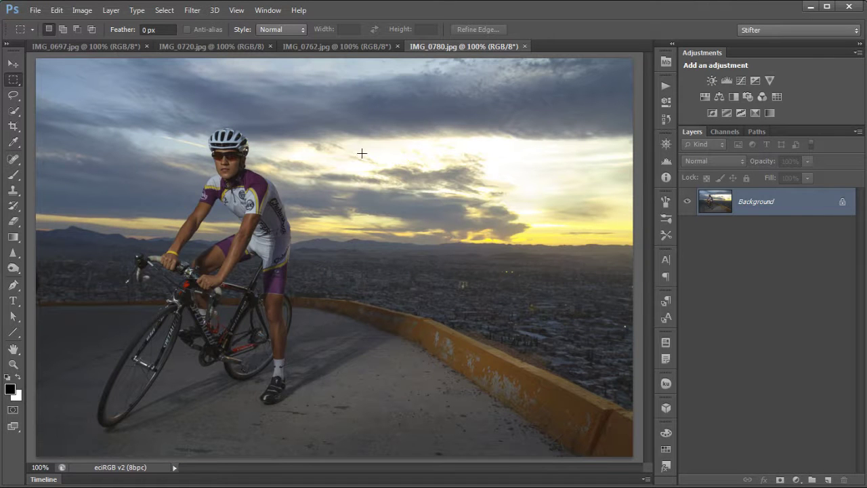
Step: View IMG_0762.jpg, IMG_0720.jpg and IMG_0697.jpg in turn to check the color profile each one opened with
{"action": "left_click", "coordinate": [330, 46]}
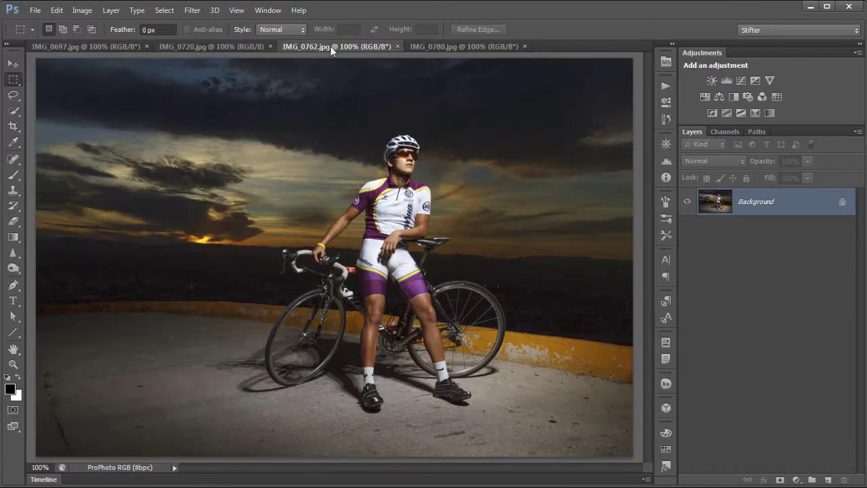
{"action": "left_click", "coordinate": [186, 44]}
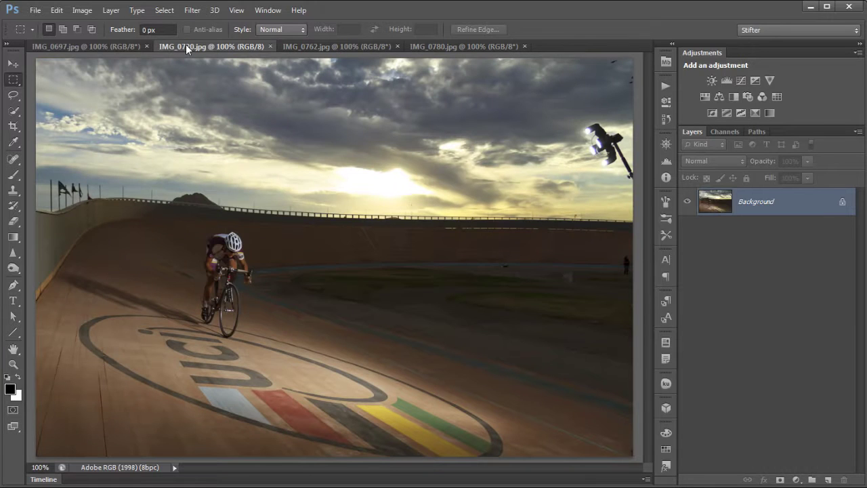
{"action": "left_click", "coordinate": [96, 47]}
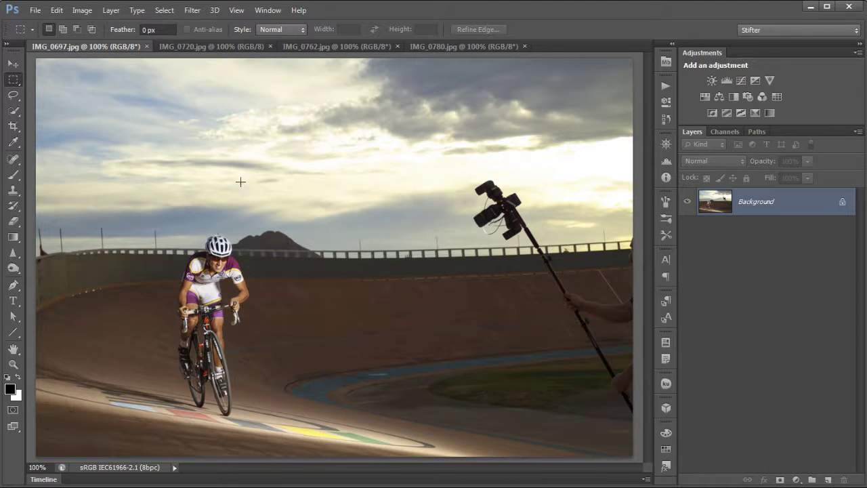
Step: Review the working spaces and color management policies in the Color Settings without changing anything
{"action": "key", "text": "i"}
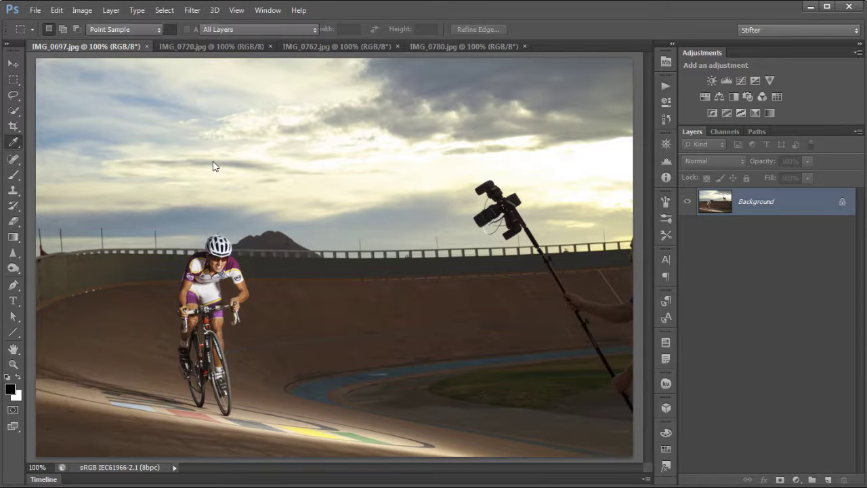
{"action": "key", "text": "ctrl+shift+k"}
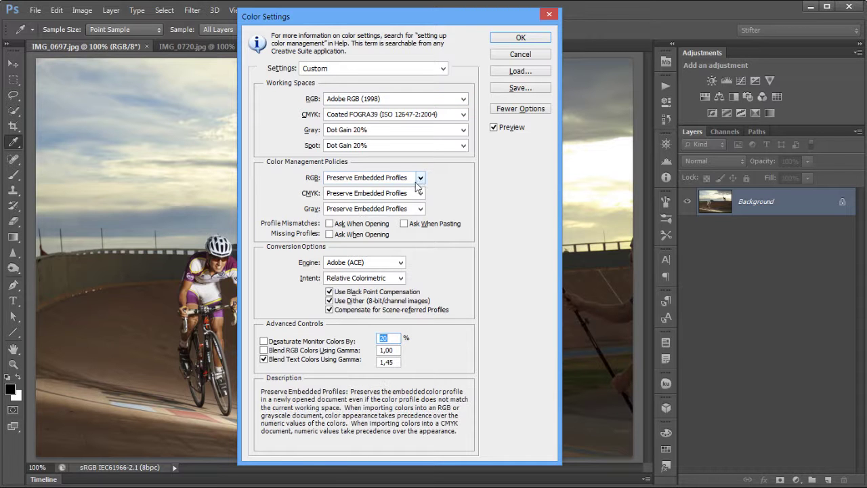
{"action": "left_click", "coordinate": [497, 42]}
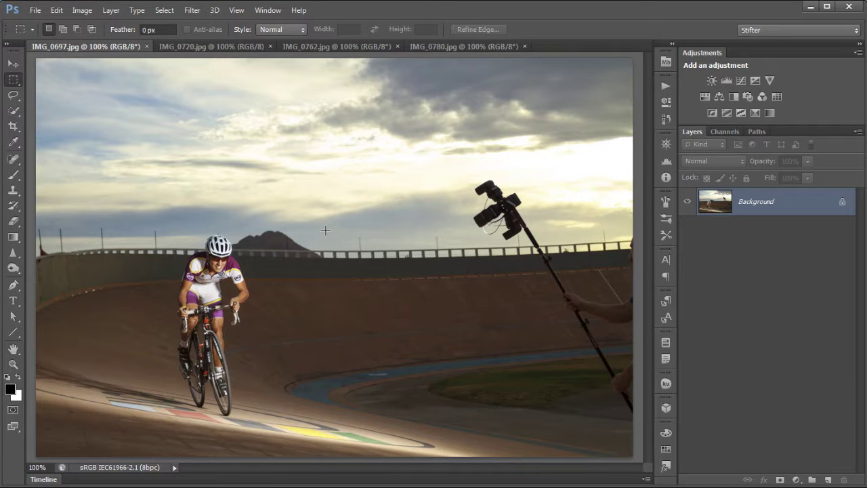
{"action": "key", "text": "i"}
{"action": "key", "text": "ctrl+shift+k"}
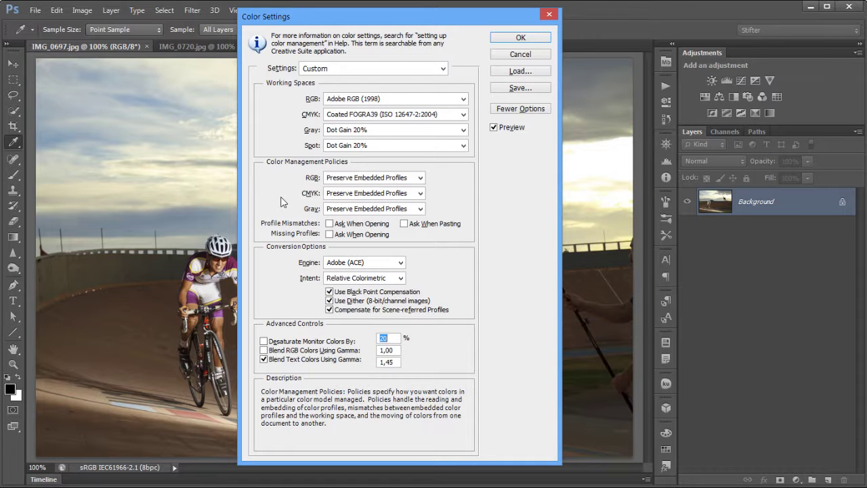
{"action": "left_click", "coordinate": [509, 55]}
{"action": "key", "text": "m"}
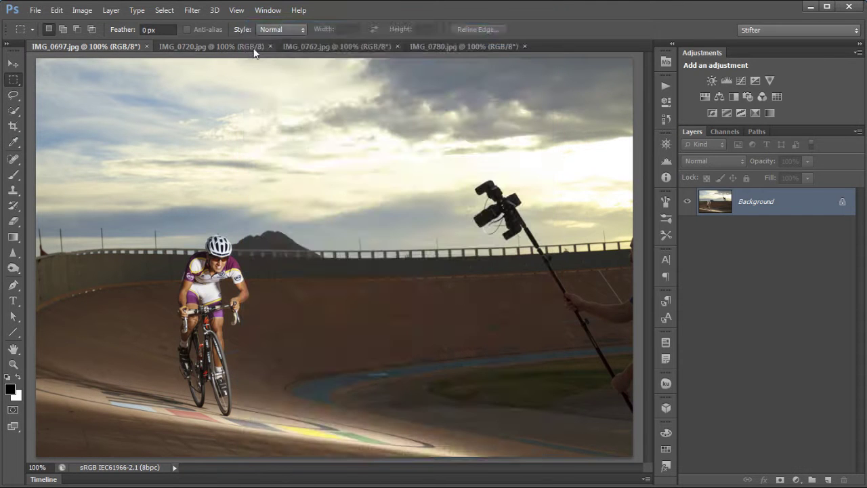
Step: Close all four open images
{"action": "left_click", "coordinate": [271, 46]}
{"action": "left_click", "coordinate": [272, 46]}
{"action": "left_click", "coordinate": [271, 46]}
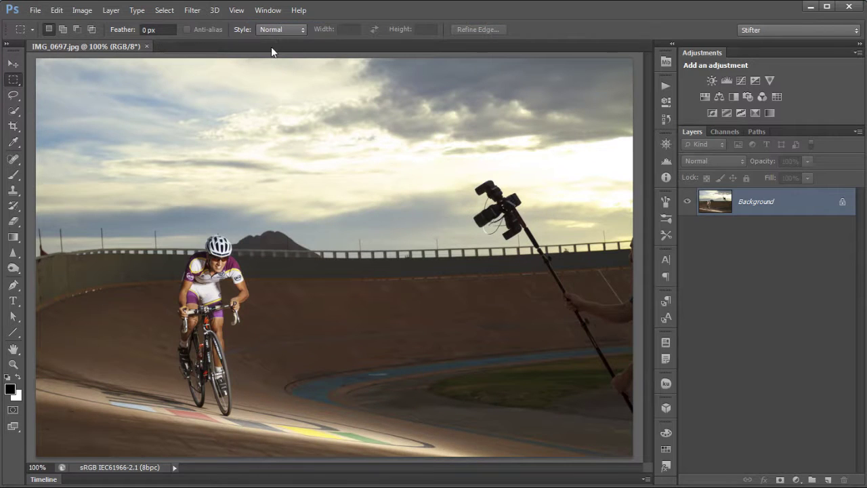
{"action": "left_click", "coordinate": [147, 46]}
Step: Enable all three Ask When options for profile mismatches and missing profiles in the Color Settings, and apply them
{"action": "left_click", "coordinate": [58, 14]}
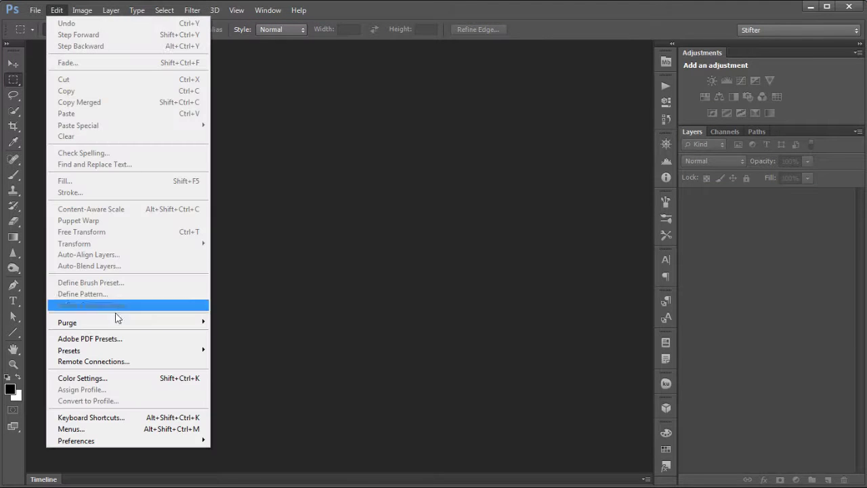
{"action": "left_click", "coordinate": [145, 379]}
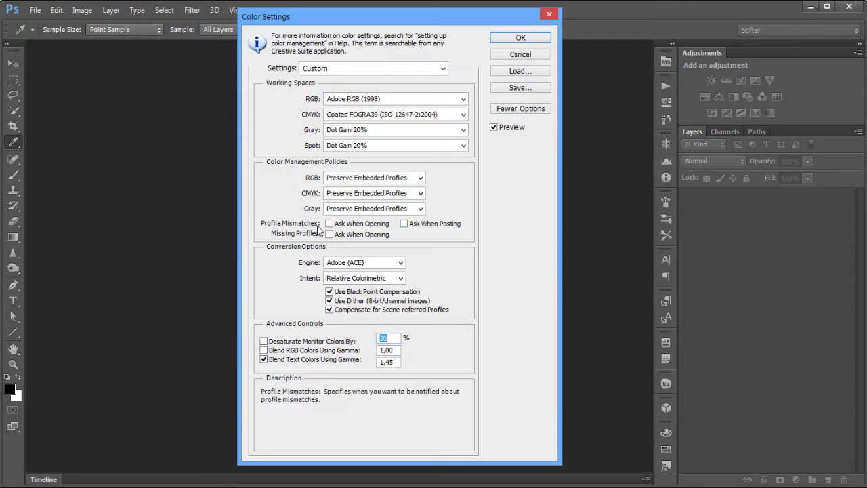
{"action": "left_click", "coordinate": [328, 223]}
{"action": "left_click", "coordinate": [329, 234]}
{"action": "left_click", "coordinate": [404, 224]}
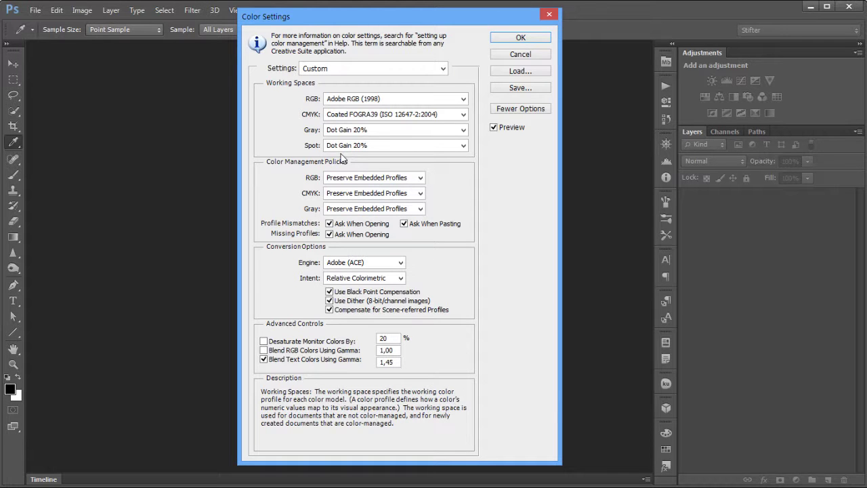
{"action": "left_click", "coordinate": [527, 37]}
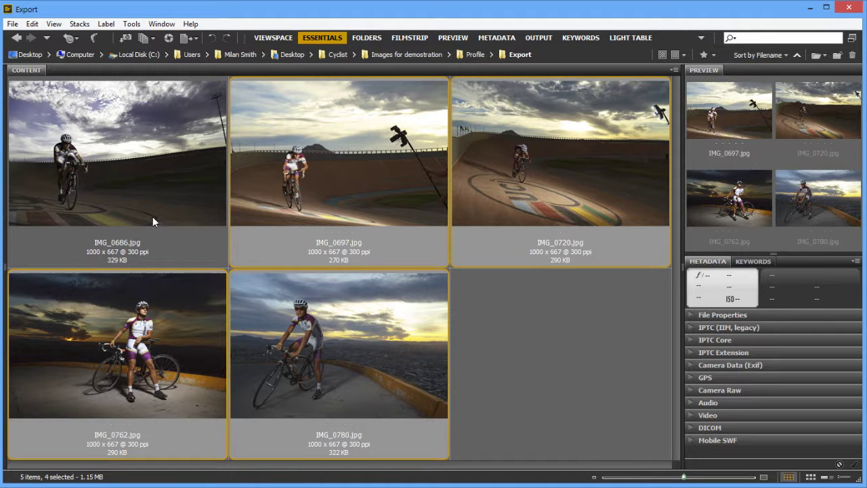
Step: Bring the untagged image IMG_0686.jpg from Bridge into Photoshop
{"action": "left_click", "coordinate": [152, 216]}
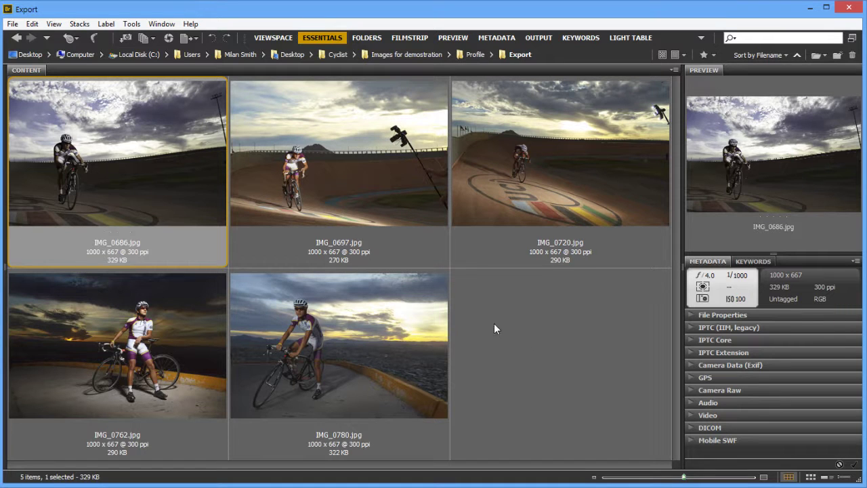
{"action": "left_click_drag", "start_coordinate": [149, 174], "coordinate": [266, 308]}
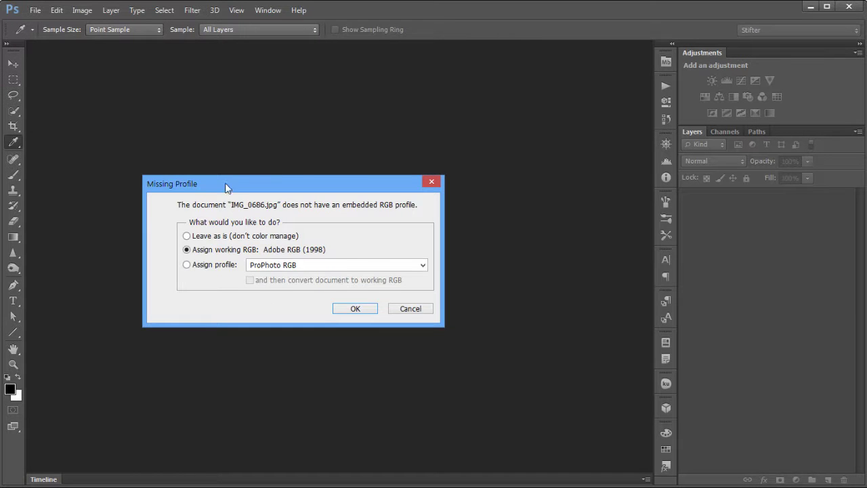
{"action": "left_click_drag", "start_coordinate": [226, 184], "coordinate": [314, 175]}
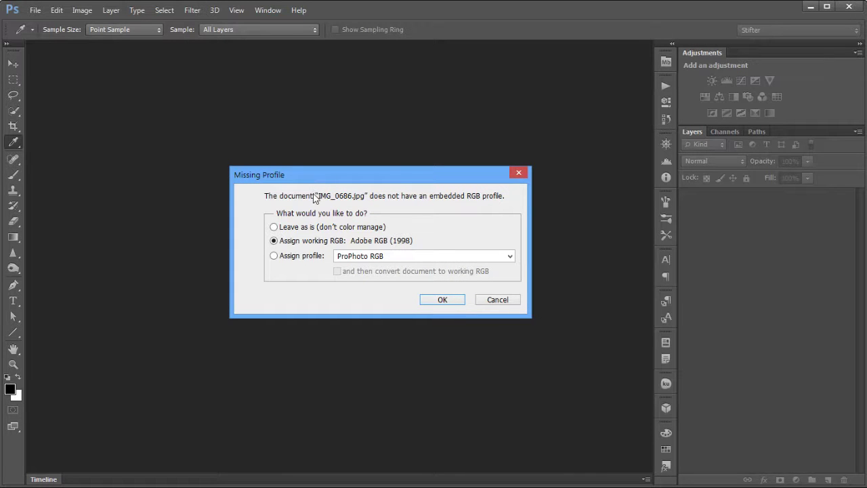
{"action": "left_click_drag", "start_coordinate": [315, 180], "coordinate": [256, 172]}
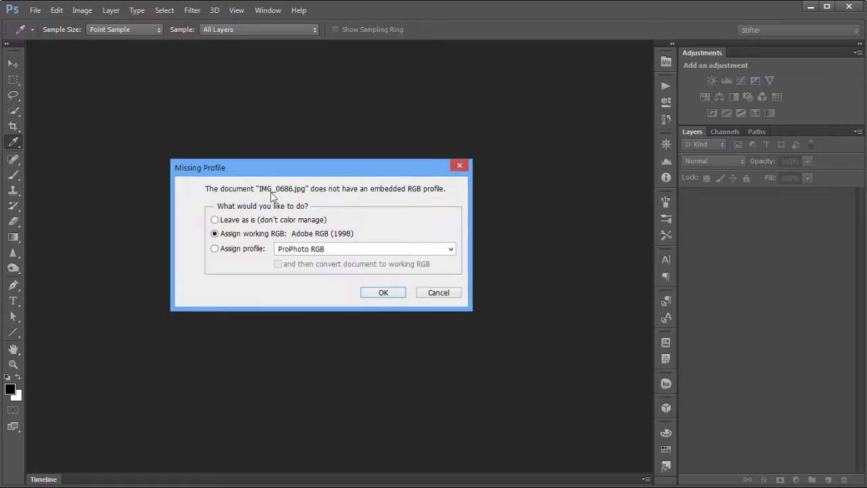
Step: Compare the options to assign the working RGB or the ProPhoto RGB profile to the image with the missing profile
{"action": "left_click", "coordinate": [215, 249]}
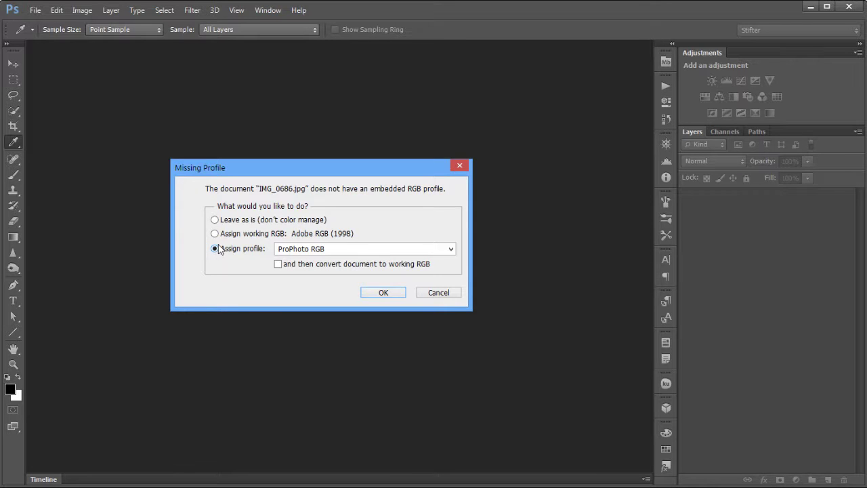
{"action": "left_click", "coordinate": [214, 233]}
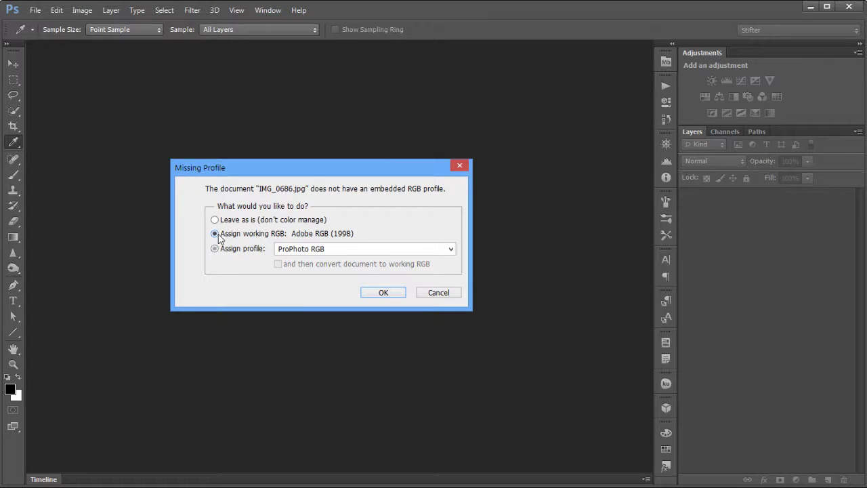
{"action": "left_click_drag", "start_coordinate": [307, 175], "coordinate": [387, 172]}
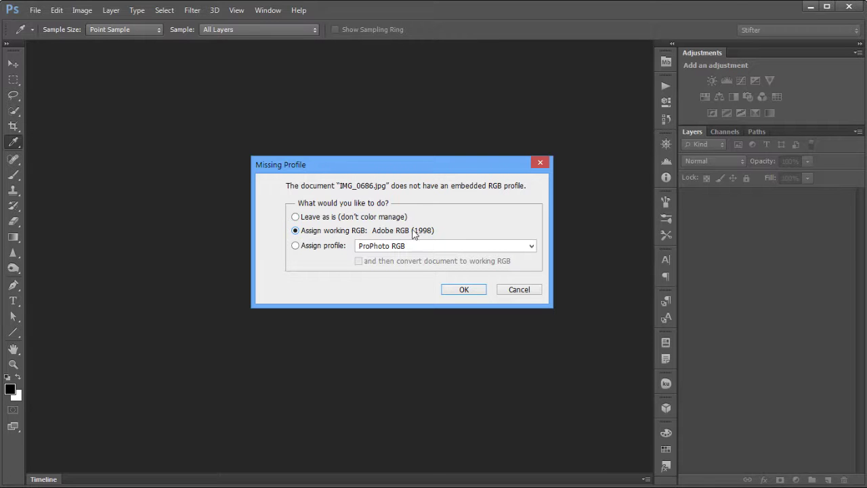
{"action": "left_click", "coordinate": [299, 247]}
{"action": "left_click", "coordinate": [458, 248]}
{"action": "left_click", "coordinate": [512, 245]}
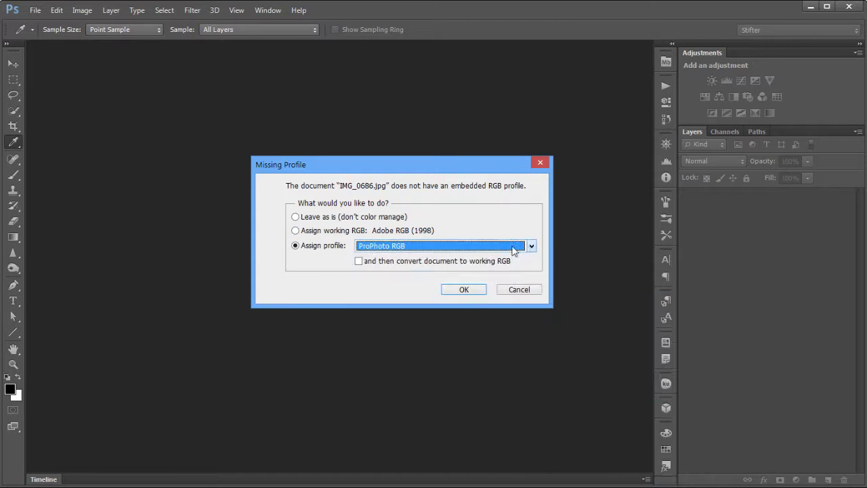
Step: Choose to leave IMG_0686.jpg as is, without color management, and open it
{"action": "left_click", "coordinate": [304, 218]}
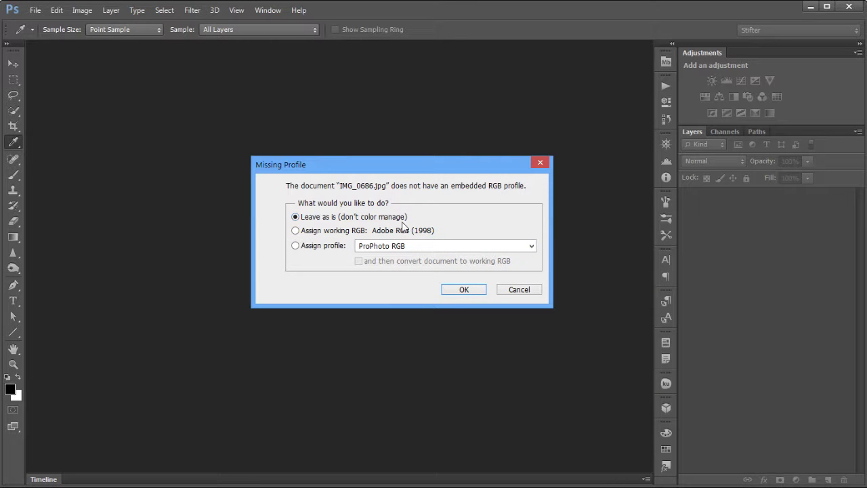
{"action": "left_click", "coordinate": [317, 234]}
{"action": "left_click", "coordinate": [306, 248]}
{"action": "left_click", "coordinate": [305, 218]}
{"action": "left_click", "coordinate": [318, 234]}
{"action": "left_click", "coordinate": [303, 218]}
{"action": "left_click", "coordinate": [464, 289]}
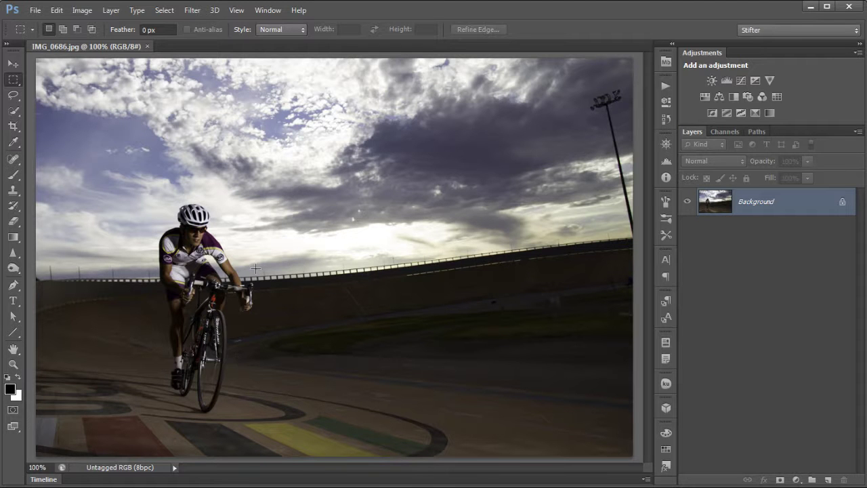
Step: Preview IMG_0686.jpg with the working RGB profile, Adobe RGB (1998), assigned, and compare it with the unmanaged version
{"action": "left_click", "coordinate": [58, 12]}
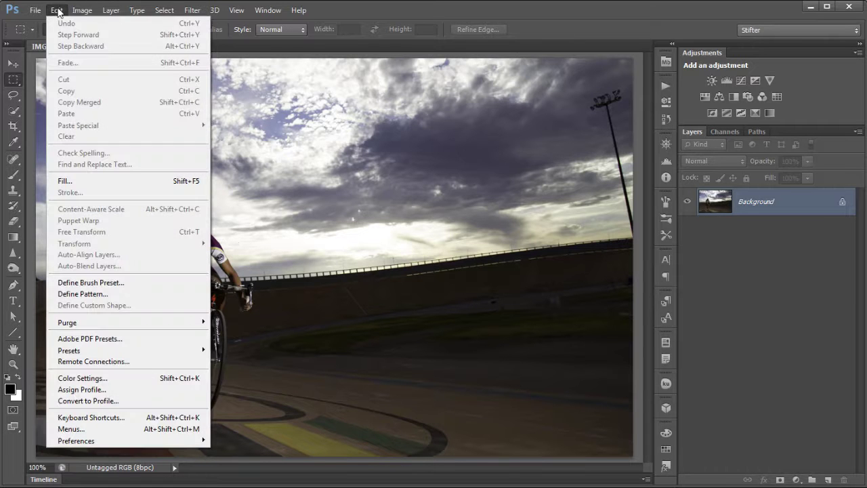
{"action": "left_click", "coordinate": [188, 391]}
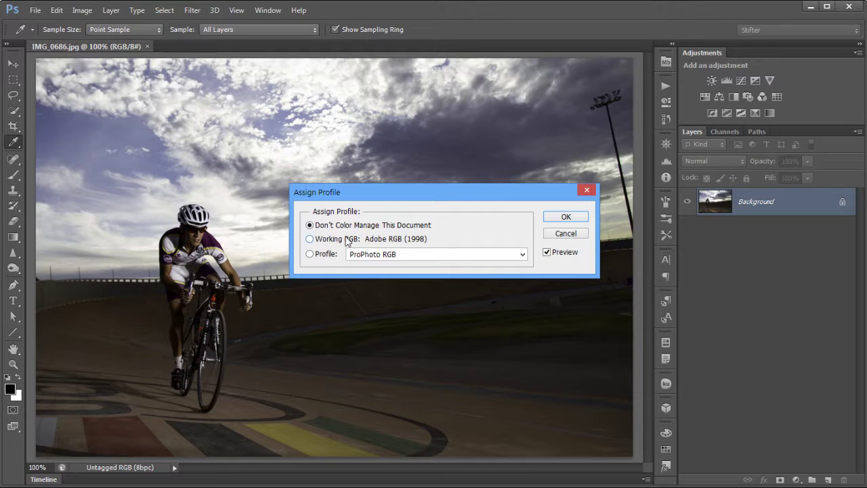
{"action": "left_click", "coordinate": [321, 244]}
{"action": "left_click", "coordinate": [548, 252]}
{"action": "left_click", "coordinate": [554, 253]}
{"action": "left_click", "coordinate": [562, 254]}
{"action": "left_click", "coordinate": [563, 254]}
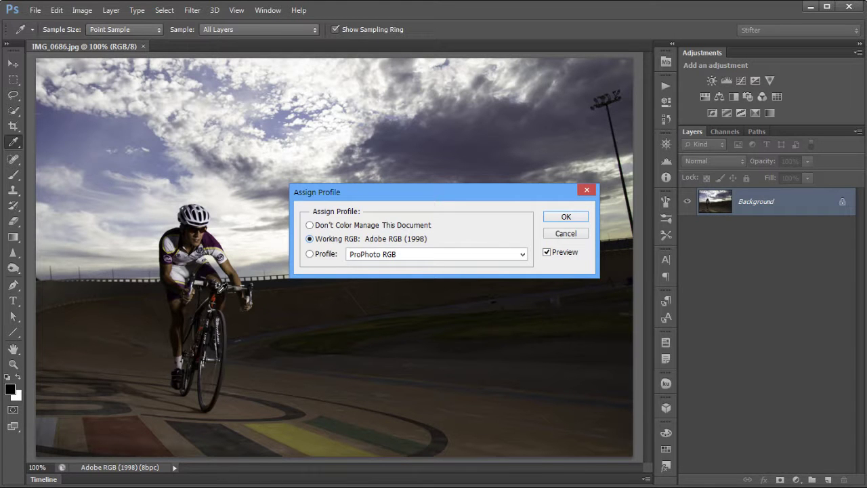
Step: Preview the image with the ProPhoto RGB profile and with the sRGB IEC61966-2.1 profile assigned, comparing the color appearance
{"action": "left_click", "coordinate": [309, 254]}
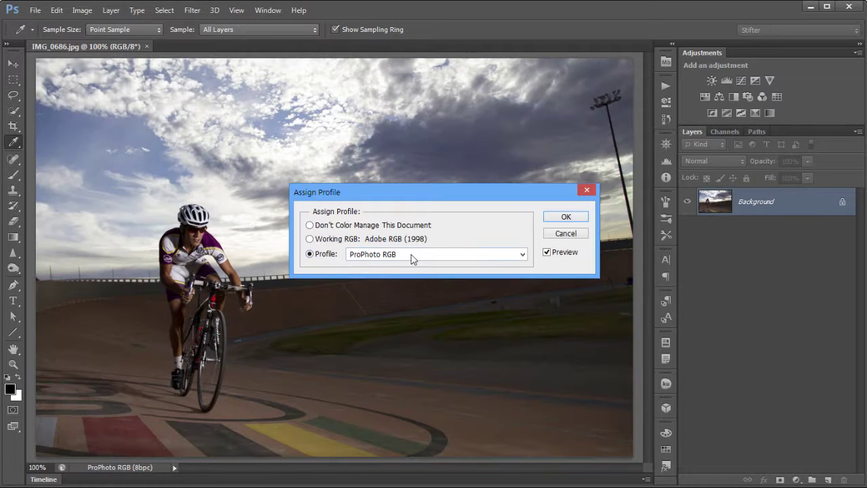
{"action": "left_click", "coordinate": [457, 255]}
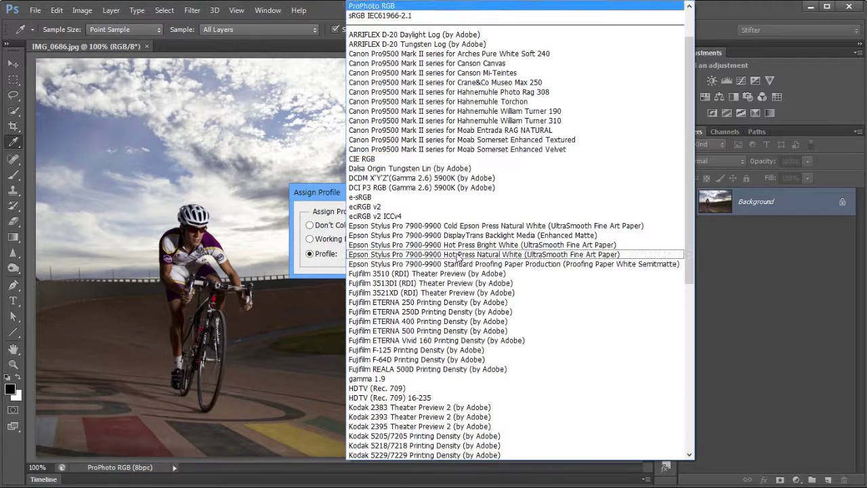
{"action": "scroll", "coordinate": [451, 138], "scroll_direction": "up", "scroll_amount": 1}
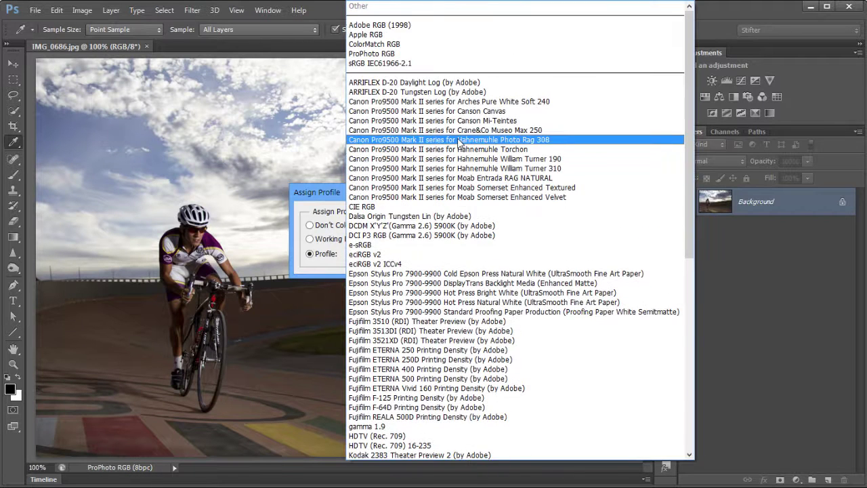
{"action": "left_click", "coordinate": [450, 63]}
{"action": "left_click", "coordinate": [561, 254]}
{"action": "left_click", "coordinate": [561, 255]}
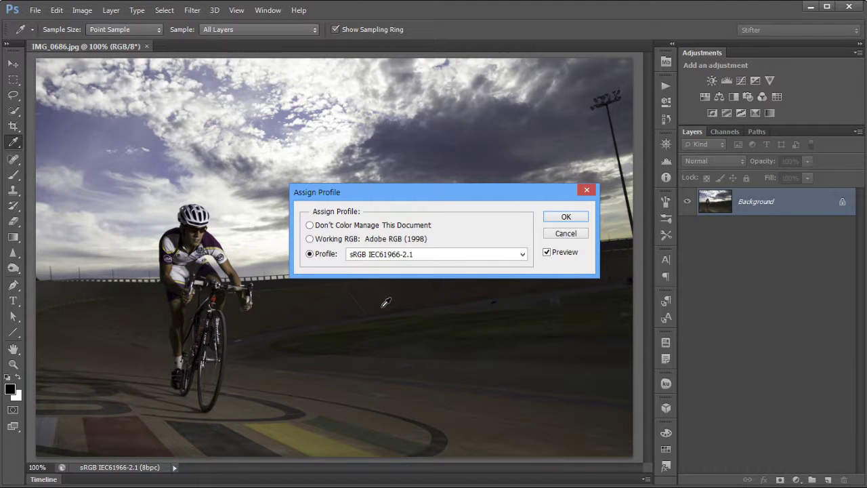
Step: Assign the ProPhoto RGB profile to IMG_0686.jpg
{"action": "left_click", "coordinate": [451, 259]}
{"action": "scroll", "coordinate": [458, 102], "scroll_direction": "up", "scroll_amount": 2}
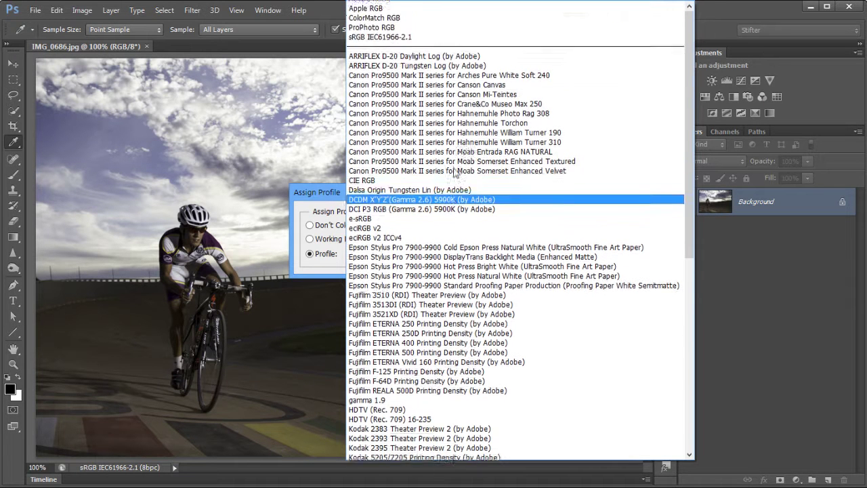
{"action": "left_click", "coordinate": [458, 53]}
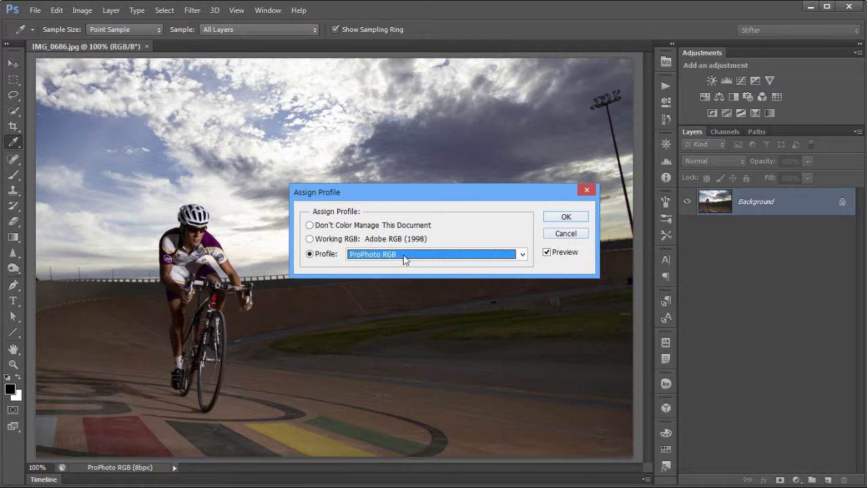
{"action": "left_click", "coordinate": [566, 217]}
{"action": "key", "text": "m"}
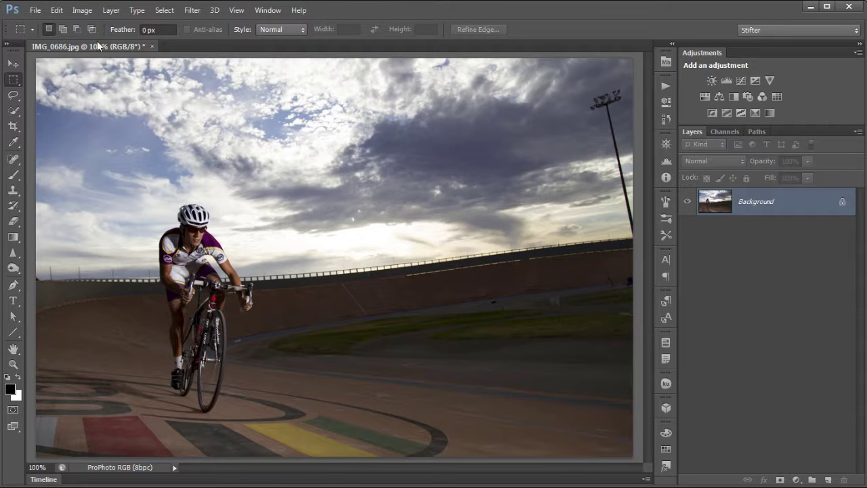
Step: Review the Assign Profile settings of IMG_0686.jpg once more and dismiss them
{"action": "left_click", "coordinate": [65, 8]}
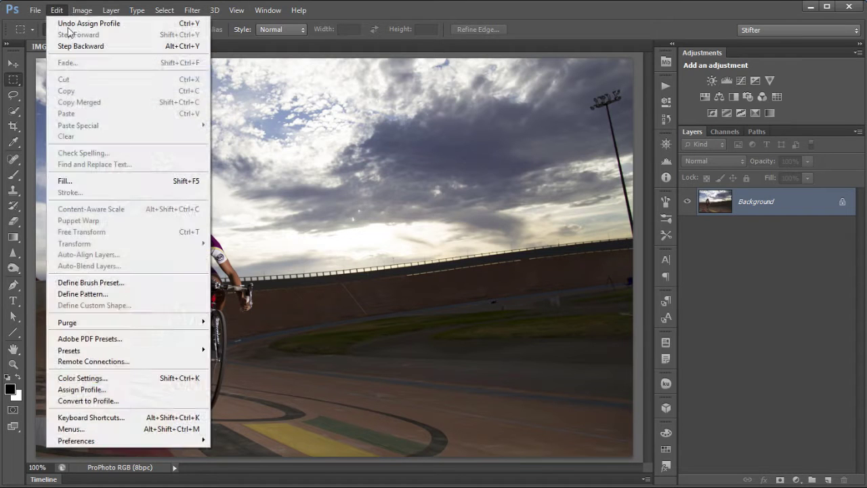
{"action": "left_click", "coordinate": [166, 389]}
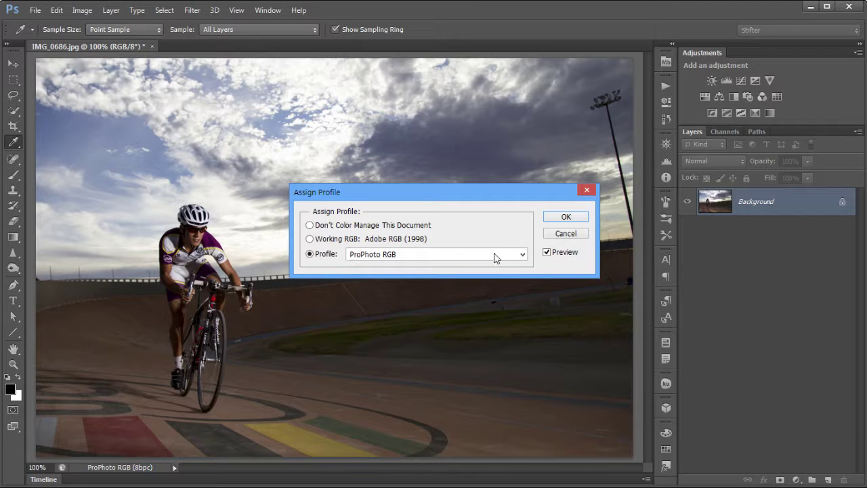
{"action": "left_click", "coordinate": [566, 234]}
{"action": "key", "text": "m"}
Step: Close IMG_0686.jpg without saving the changes
{"action": "left_click", "coordinate": [153, 46]}
{"action": "left_click", "coordinate": [436, 195]}
{"action": "left_click", "coordinate": [435, 196]}
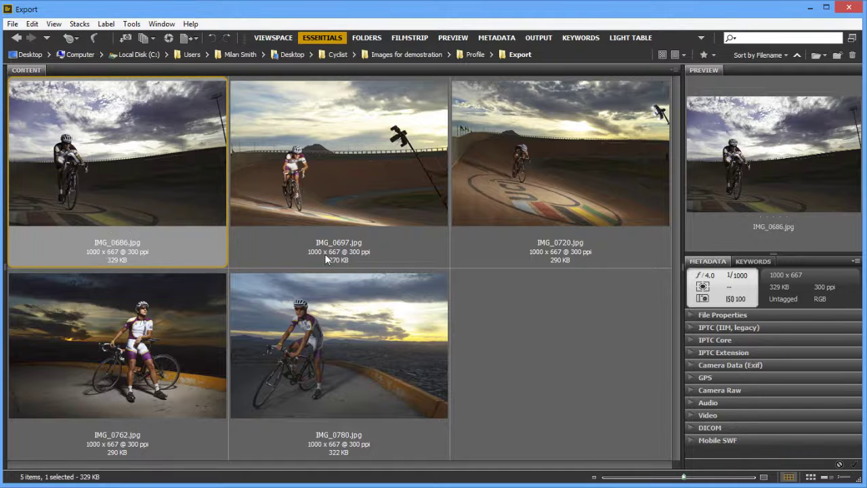
Step: Open IMG_0697.jpg and IMG_0720.jpg from Bridge in Photoshop, using the embedded profile for the mismatched image
{"action": "left_click", "coordinate": [329, 203]}
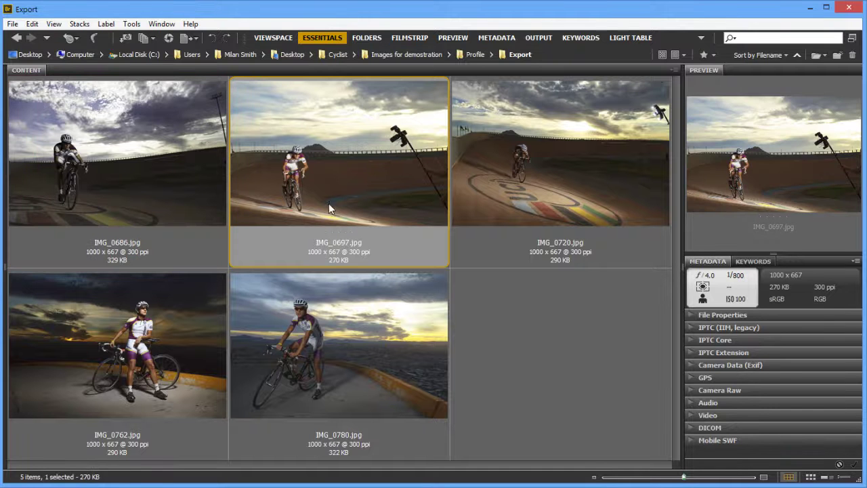
{"action": "left_click", "coordinate": [530, 193], "text": "ctrl"}
{"action": "left_click_drag", "start_coordinate": [548, 168], "coordinate": [303, 321]}
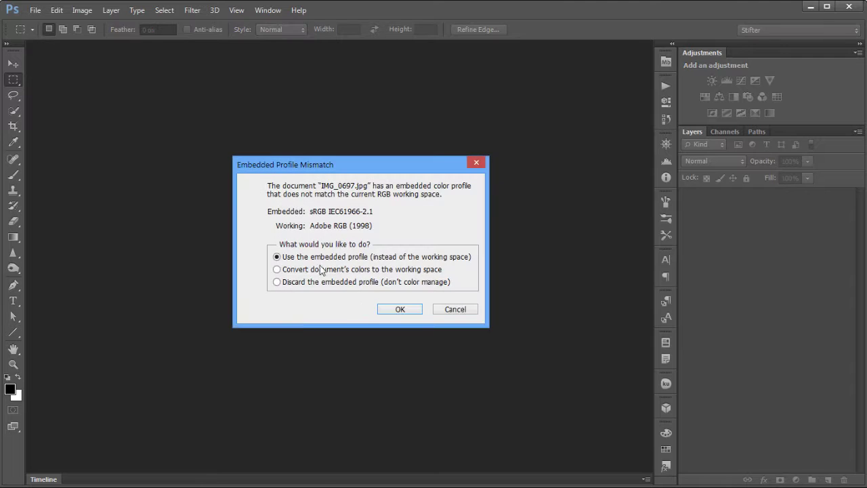
{"action": "left_click", "coordinate": [401, 309]}
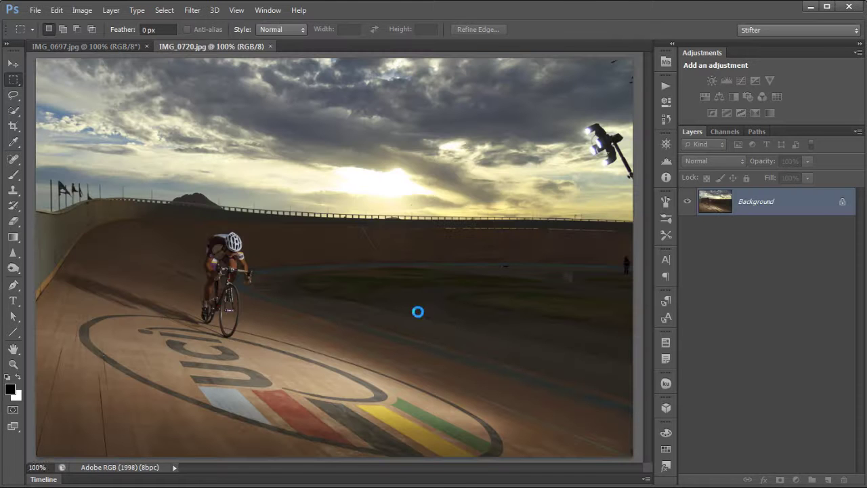
Step: Check the color profiles of both open images and review the profile mismatch options for opening and pasting in the Color Settings
{"action": "left_click", "coordinate": [103, 47]}
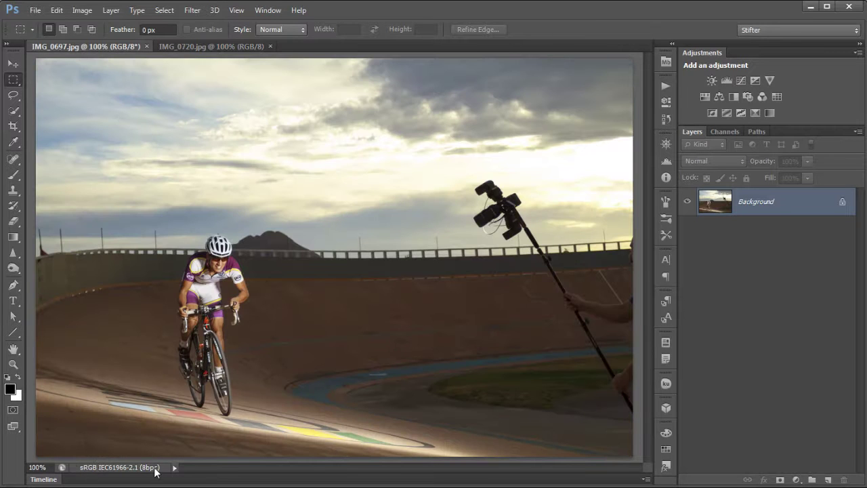
{"action": "left_click", "coordinate": [202, 47]}
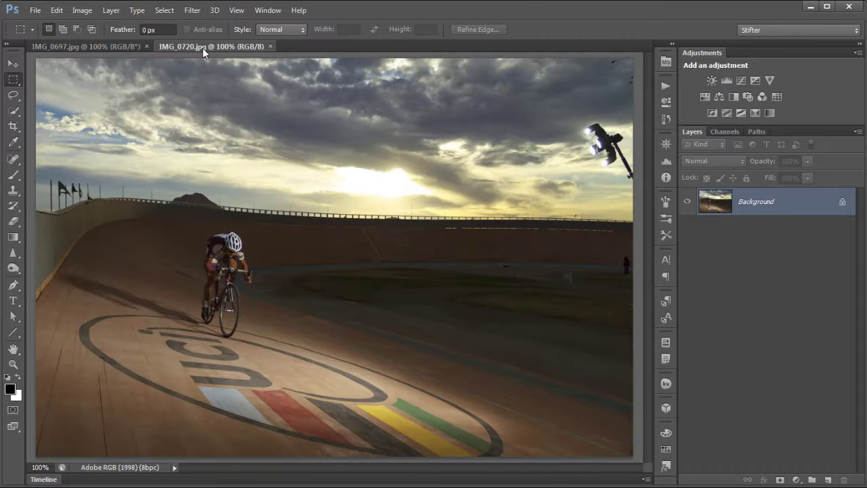
{"action": "key", "text": "i"}
{"action": "key", "text": "ctrl+shift+k"}
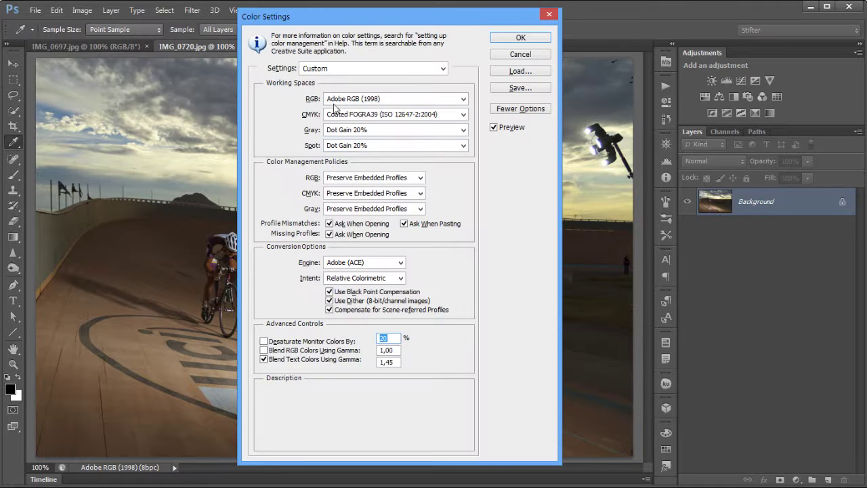
{"action": "mouse_move", "coordinate": [345, 227]}
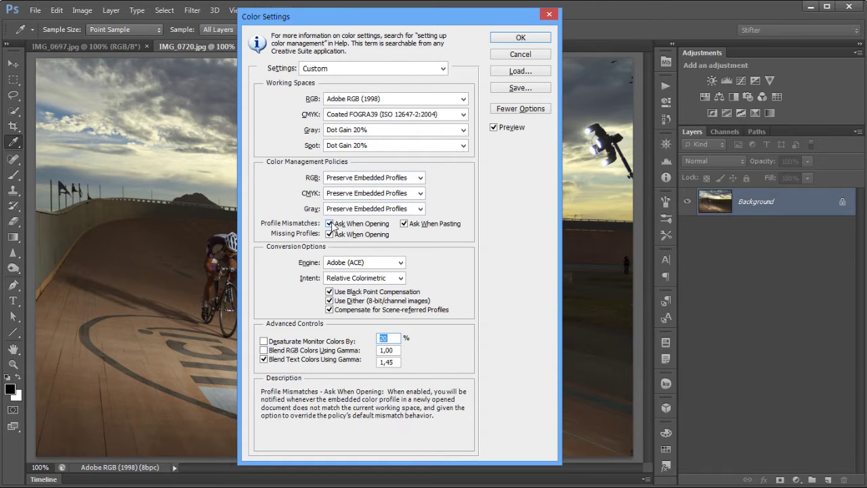
{"action": "mouse_move", "coordinate": [427, 226]}
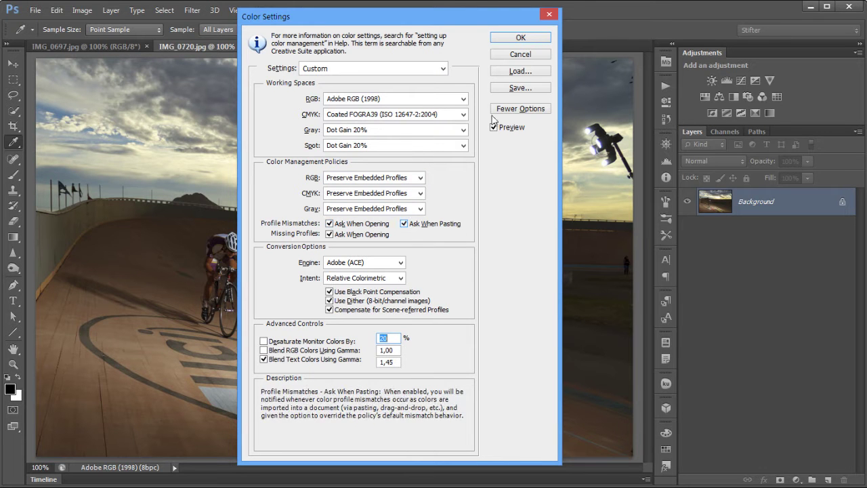
{"action": "left_click", "coordinate": [512, 54]}
{"action": "key", "text": "m"}
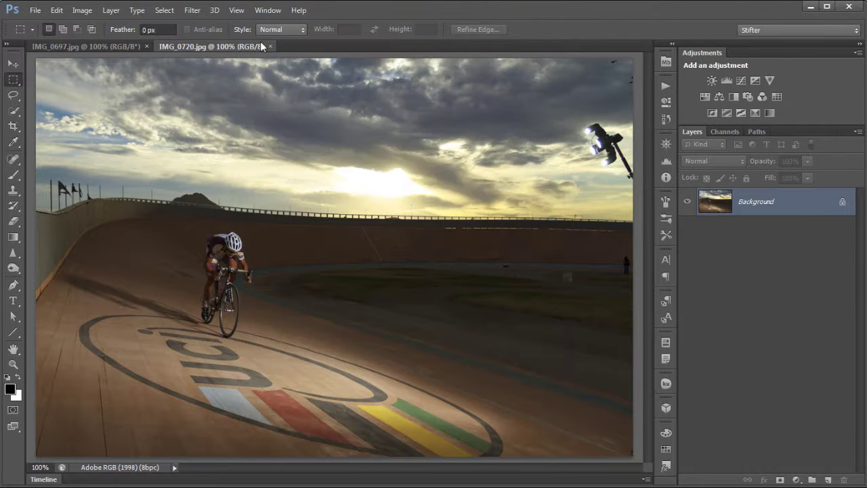
Step: Arrange the two open images side by side in a 2-up vertical layout
{"action": "left_click", "coordinate": [269, 11]}
{"action": "mouse_move", "coordinate": [273, 25]}
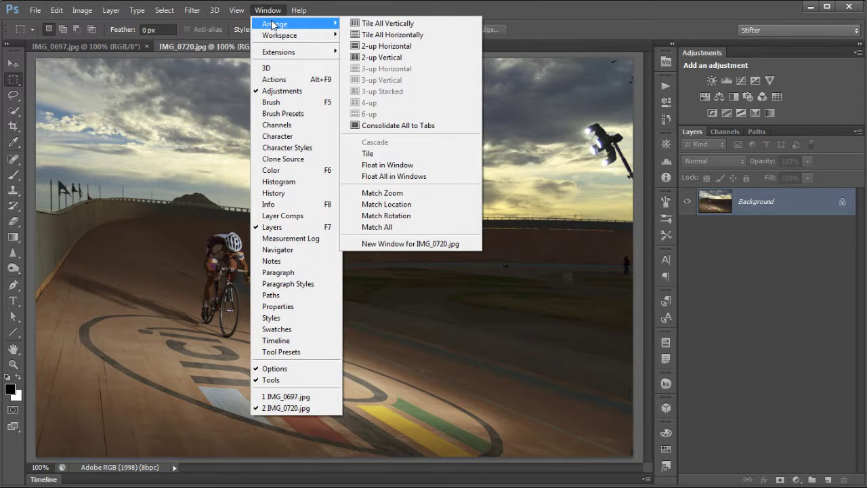
{"action": "left_click", "coordinate": [420, 59]}
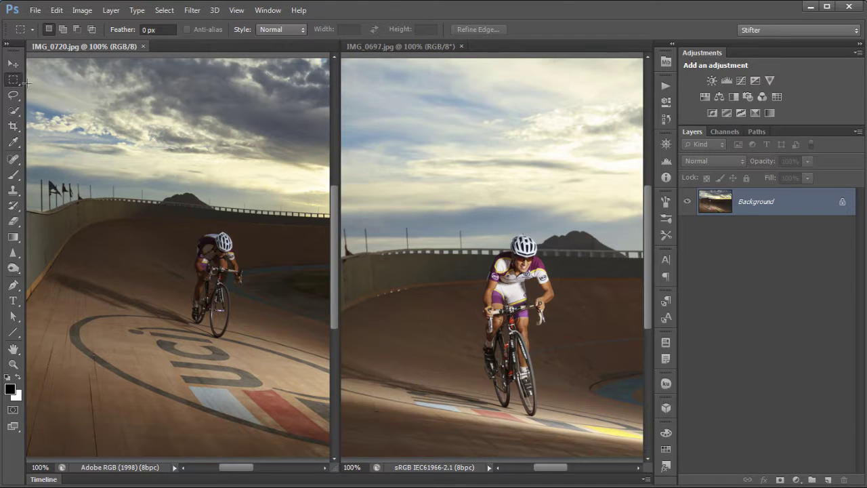
Step: Copy a rectangular selection around the cyclist from IMG_0697.jpg into IMG_0720.jpg, converting it to preserve color appearance
{"action": "left_click", "coordinate": [396, 91]}
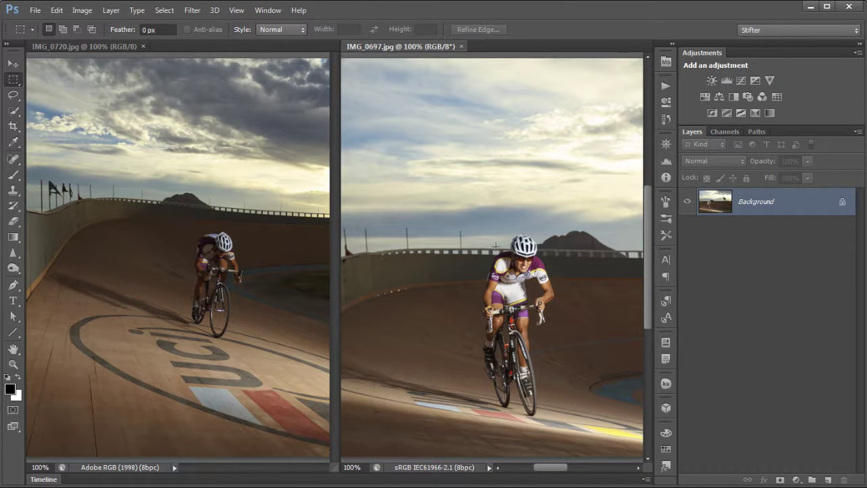
{"action": "left_click_drag", "start_coordinate": [411, 146], "coordinate": [182, 230]}
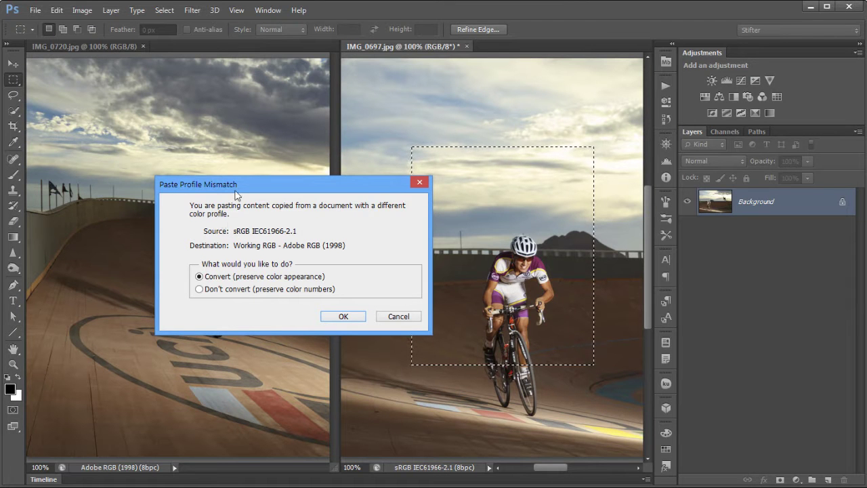
{"action": "left_click_drag", "start_coordinate": [248, 182], "coordinate": [231, 168]}
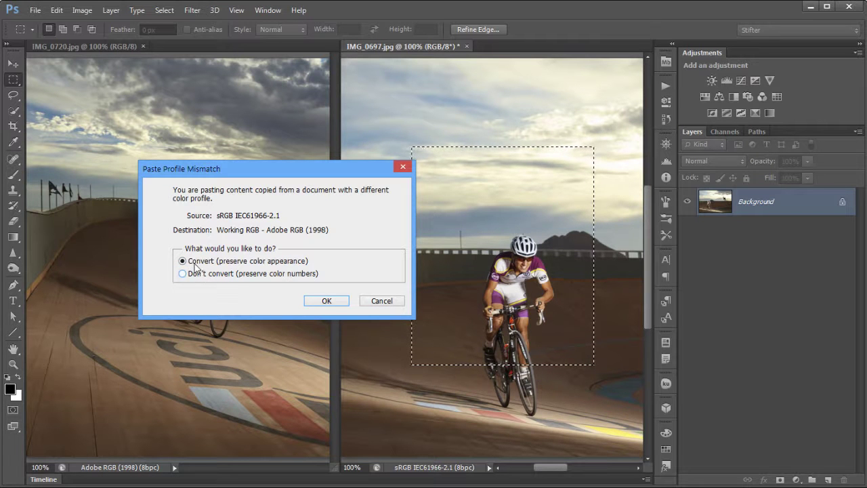
{"action": "left_click", "coordinate": [326, 302]}
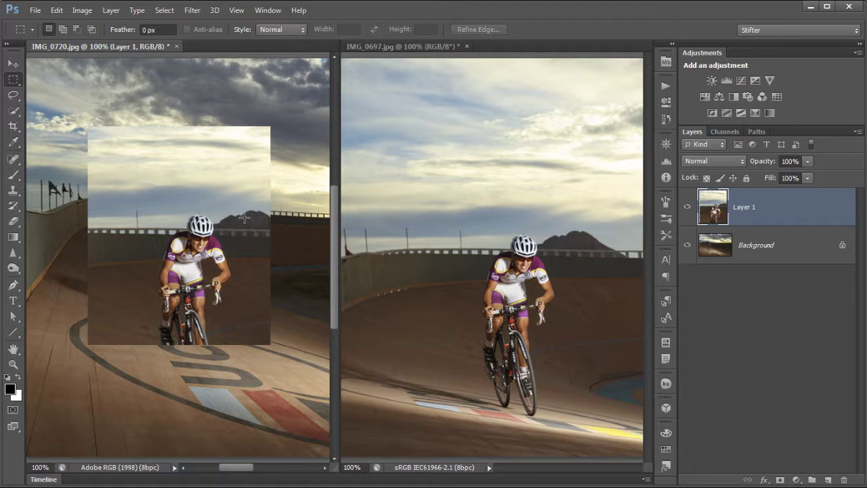
Step: Undo the converted paste and copy the same cyclist selection into IMG_0720.jpg without converting, preserving color numbers
{"action": "key", "text": "ctrl+z"}
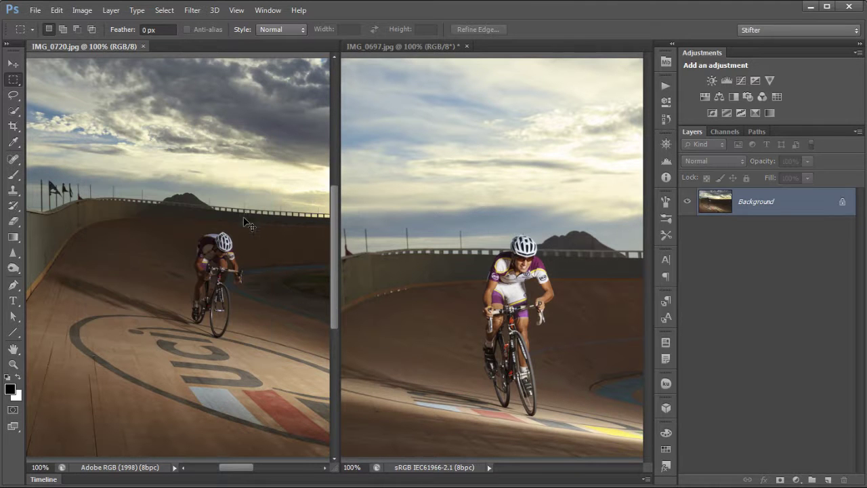
{"action": "left_click", "coordinate": [410, 217]}
{"action": "left_click_drag", "start_coordinate": [518, 290], "coordinate": [204, 244]}
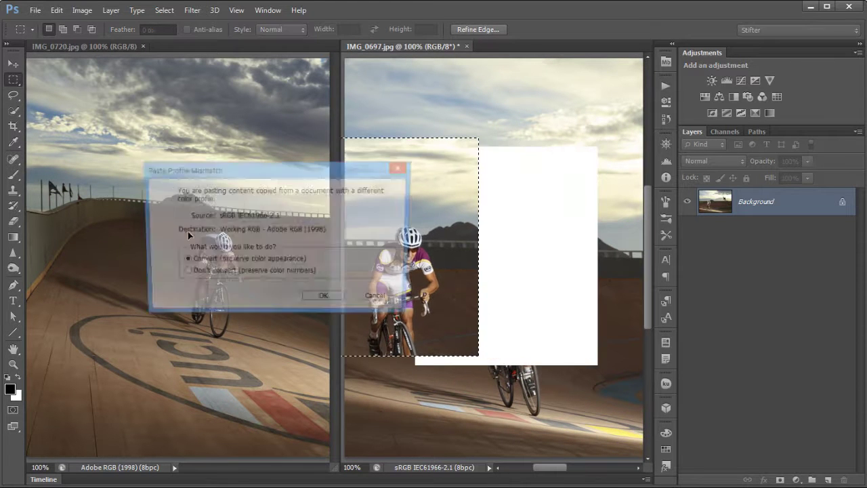
{"action": "left_click", "coordinate": [203, 273]}
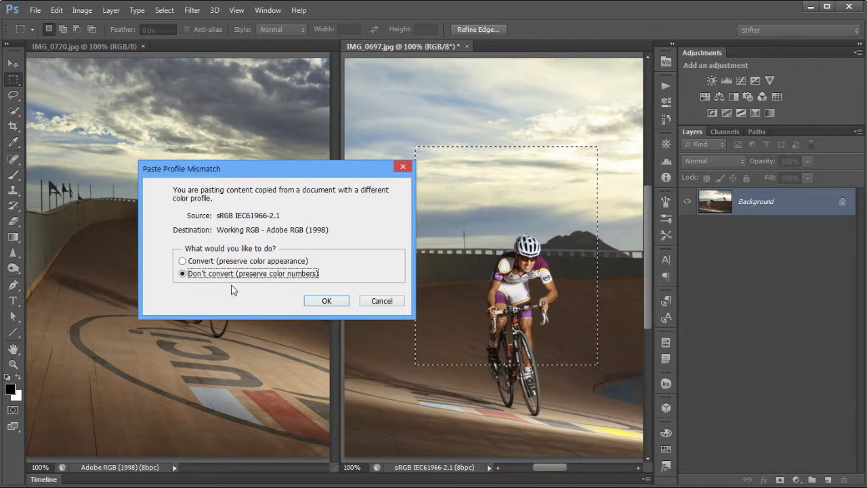
{"action": "left_click", "coordinate": [327, 300]}
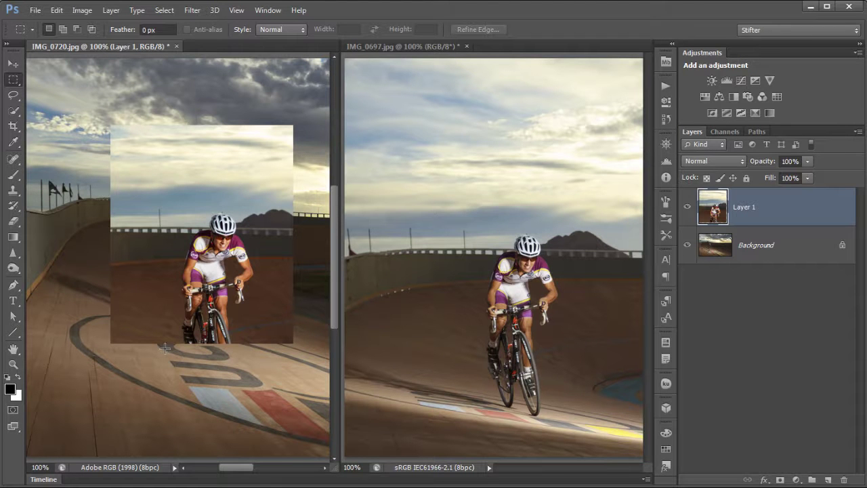
Step: Close IMG_0720.jpg without saving the changes, keeping IMG_0697.jpg open
{"action": "key", "text": "ctrl+w"}
{"action": "left_click", "coordinate": [435, 195]}
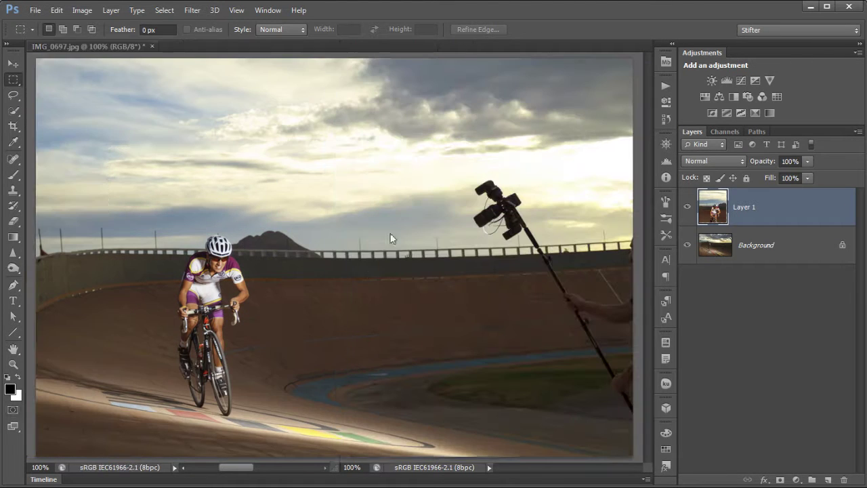
{"action": "left_click", "coordinate": [318, 259]}
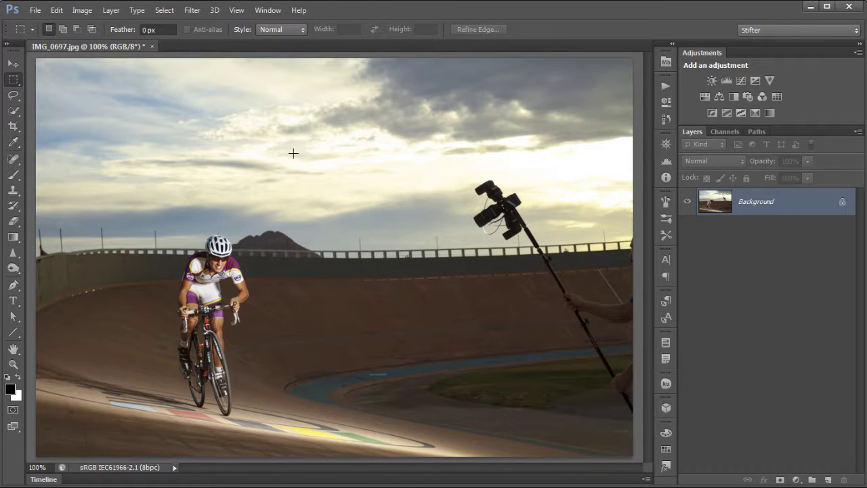
Step: Pick a bright blue foreground color and fill the whole Background layer of IMG_0697.jpg with it
{"action": "left_click", "coordinate": [10, 389]}
{"action": "type", "text": "255"}
{"action": "left_click_drag", "start_coordinate": [302, 330], "coordinate": [426, 212]}
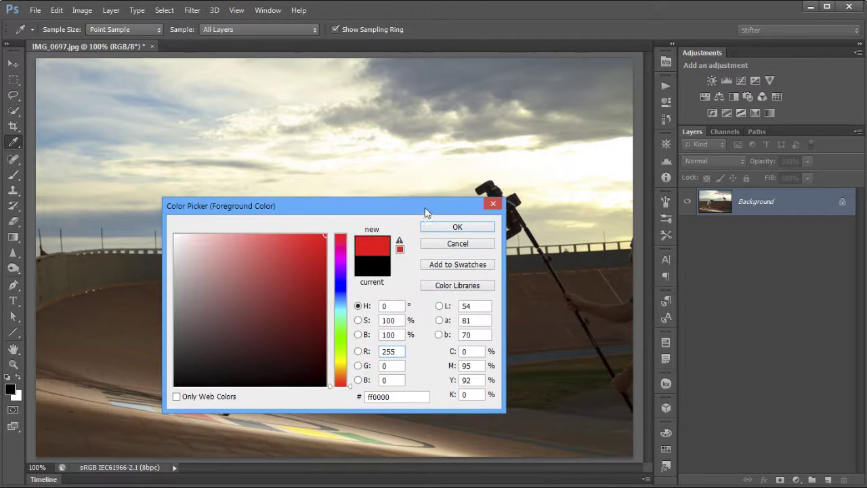
{"action": "left_click", "coordinate": [341, 295]}
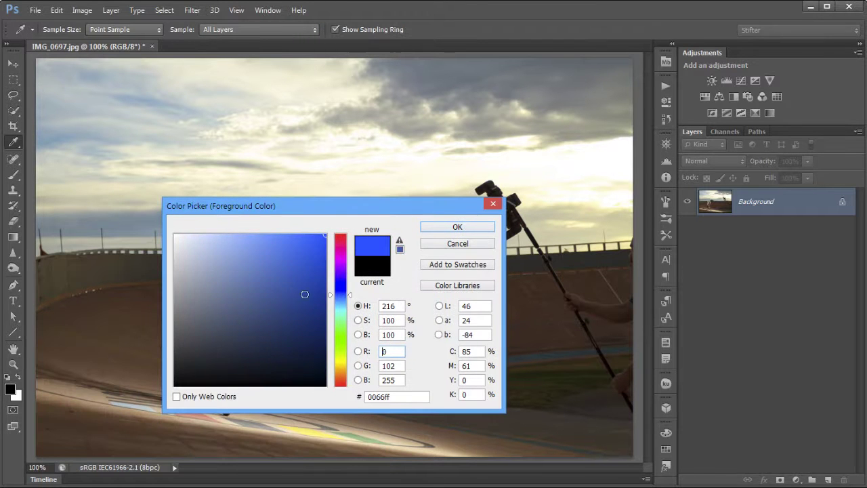
{"action": "left_click", "coordinate": [340, 316]}
{"action": "left_click_drag", "start_coordinate": [271, 292], "coordinate": [303, 248]}
{"action": "left_click", "coordinate": [344, 296]}
{"action": "left_click", "coordinate": [343, 298]}
{"action": "left_click_drag", "start_coordinate": [318, 282], "coordinate": [351, 229]}
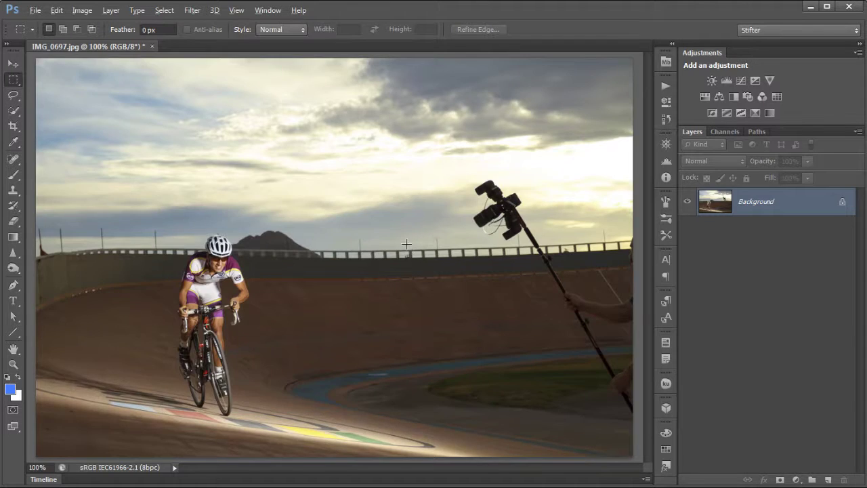
{"action": "key", "text": "alt+BackSpace"}
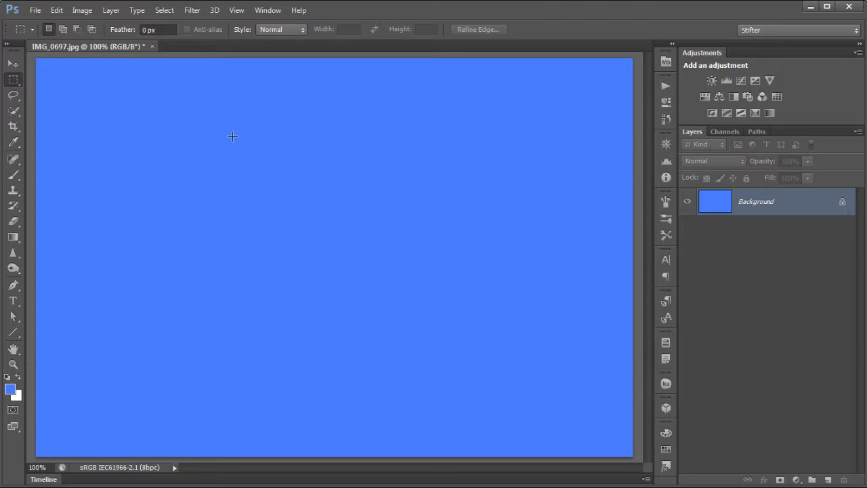
{"action": "left_click", "coordinate": [57, 10]}
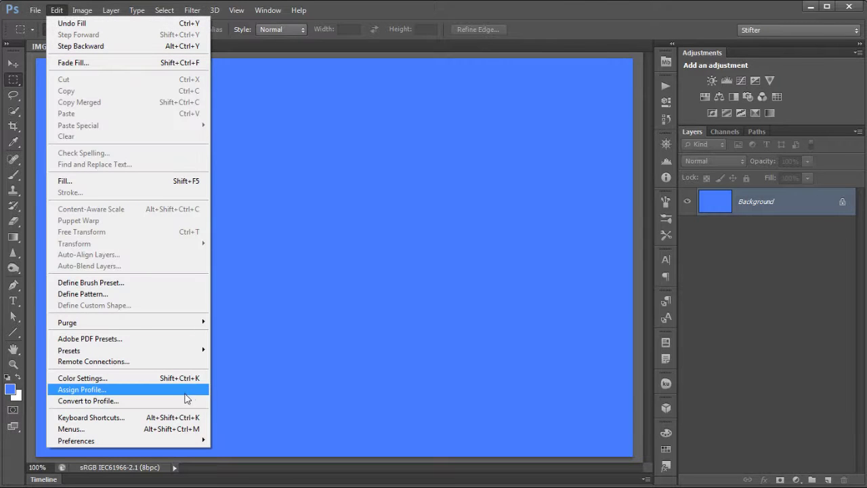
{"action": "left_click", "coordinate": [57, 11]}
{"action": "left_click", "coordinate": [162, 390]}
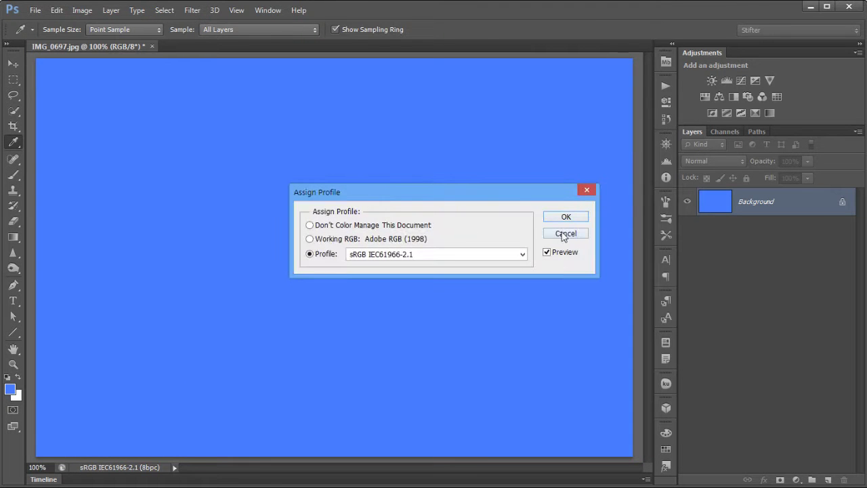
{"action": "left_click", "coordinate": [565, 235]}
{"action": "key", "text": "m"}
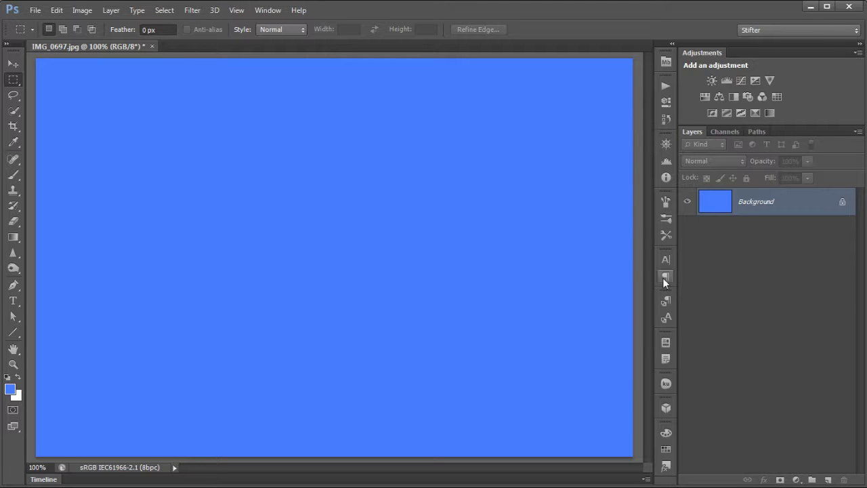
Step: Open the Info panel and keep Document Profile enabled in its status information options
{"action": "left_click", "coordinate": [666, 178]}
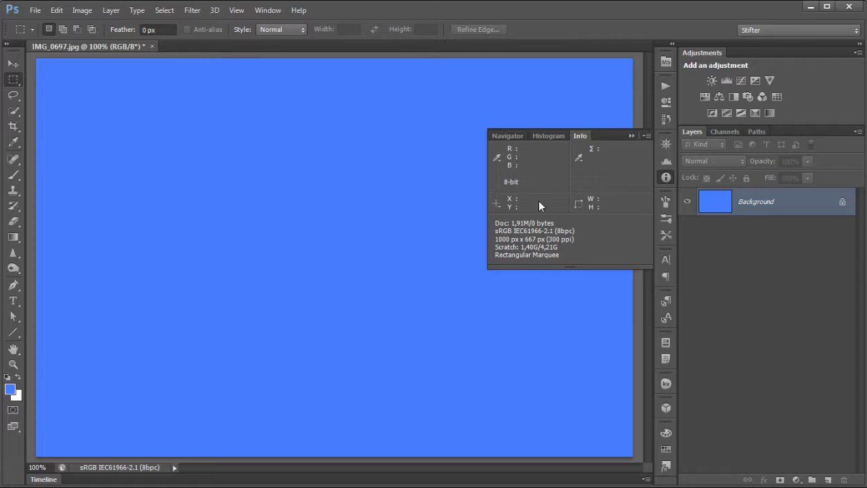
{"action": "left_click", "coordinate": [647, 135]}
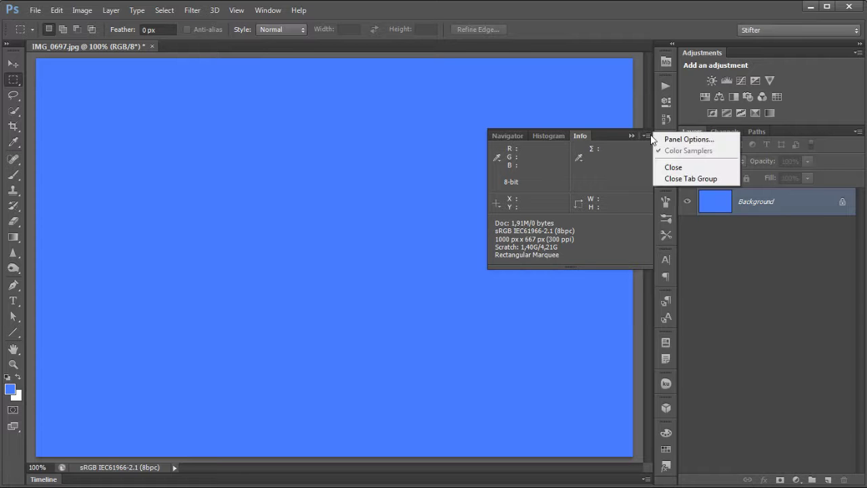
{"action": "left_click", "coordinate": [701, 140]}
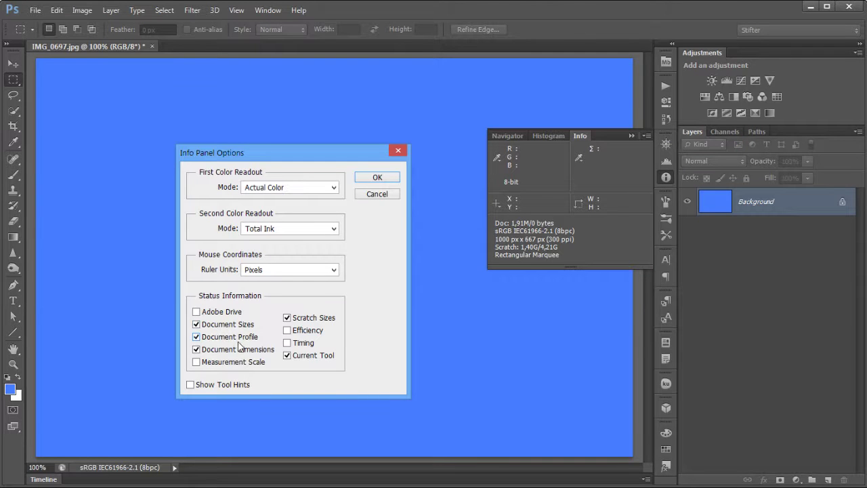
{"action": "left_click", "coordinate": [369, 179]}
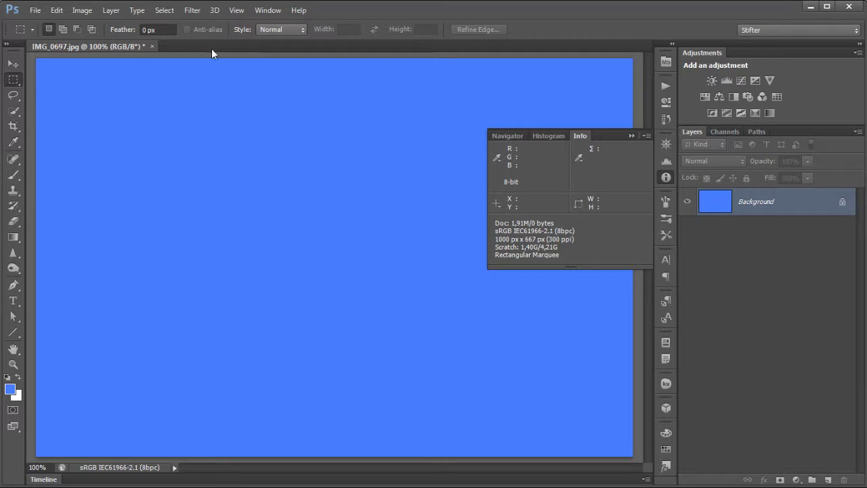
Step: Place a color sampler point near the center of the blue image and return to the Rectangular Marquee tool
{"action": "left_click", "coordinate": [18, 140]}
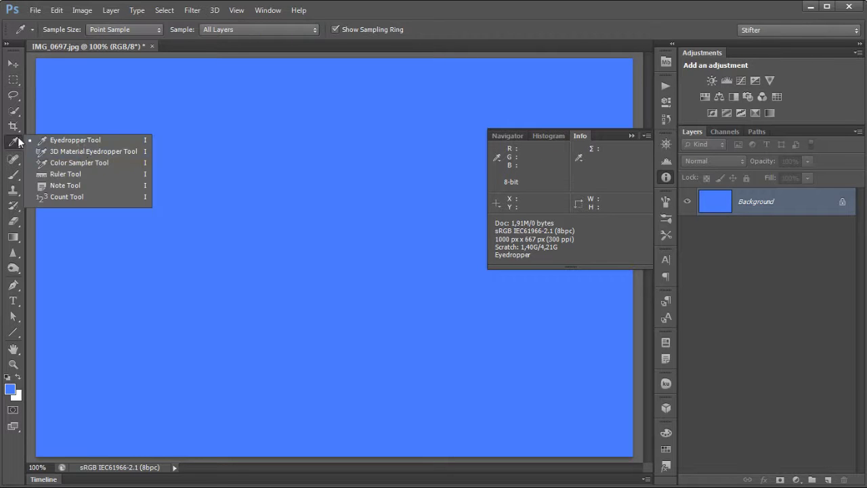
{"action": "left_click", "coordinate": [102, 163]}
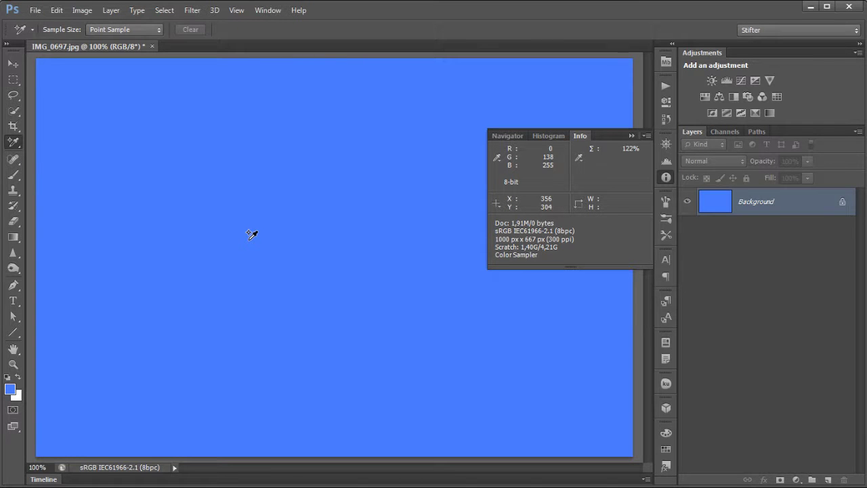
{"action": "left_click", "coordinate": [332, 240]}
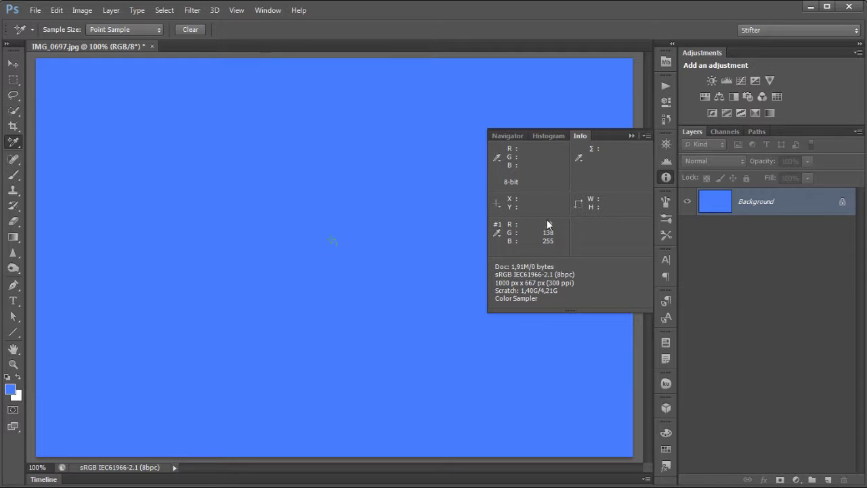
{"action": "left_click", "coordinate": [13, 80]}
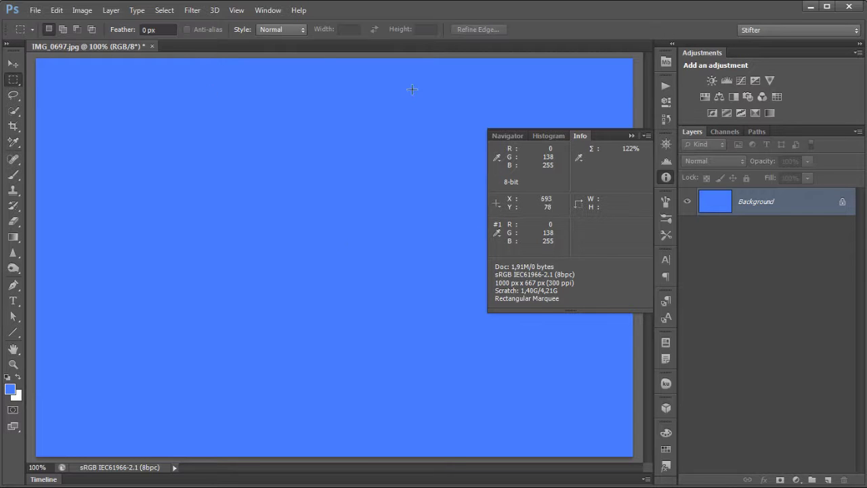
Step: Preview assigning the ProPhoto RGB profile to the blue image with the sampler values in view, and cancel without applying it
{"action": "left_click", "coordinate": [55, 10]}
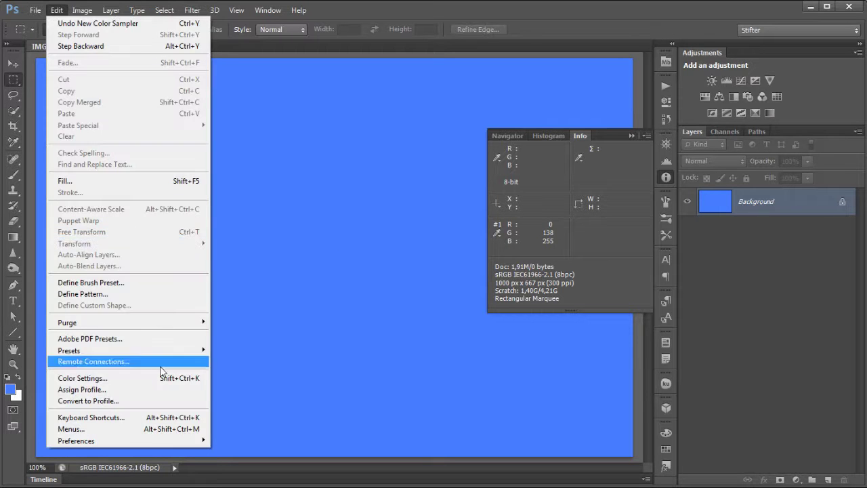
{"action": "left_click", "coordinate": [158, 390]}
{"action": "left_click_drag", "start_coordinate": [462, 194], "coordinate": [238, 99]}
{"action": "left_click_drag", "start_coordinate": [237, 86], "coordinate": [237, 93]}
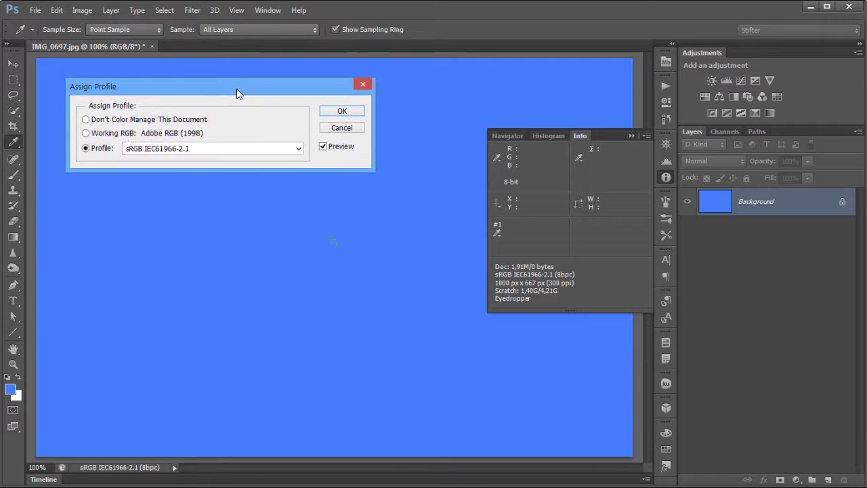
{"action": "left_click", "coordinate": [156, 150]}
{"action": "scroll", "coordinate": [212, 170], "scroll_direction": "up", "scroll_amount": 2}
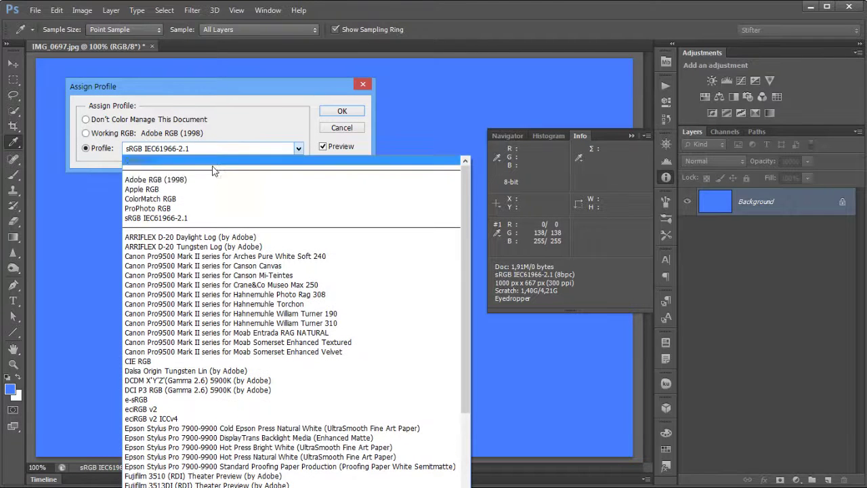
{"action": "left_click", "coordinate": [195, 197]}
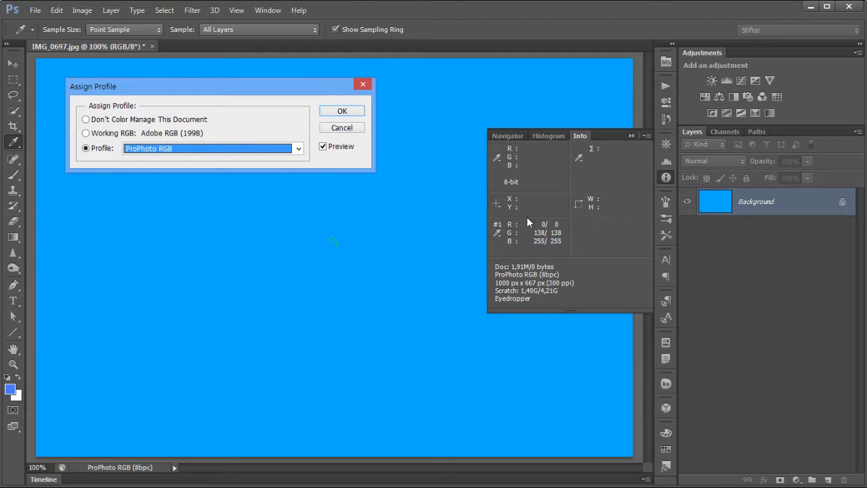
{"action": "left_click", "coordinate": [323, 147]}
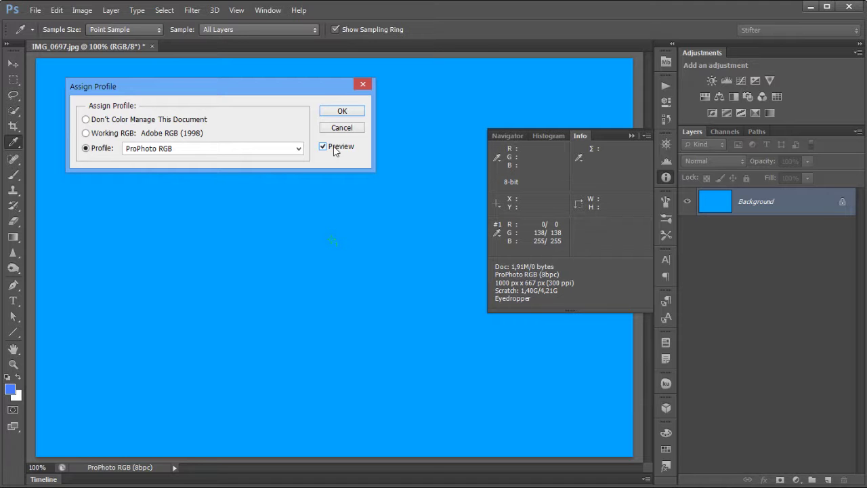
{"action": "key", "text": "m"}
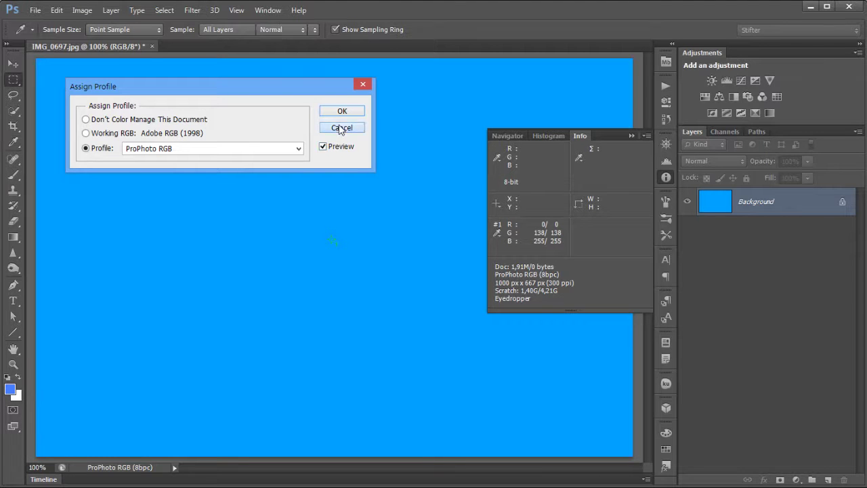
{"action": "left_click", "coordinate": [340, 129]}
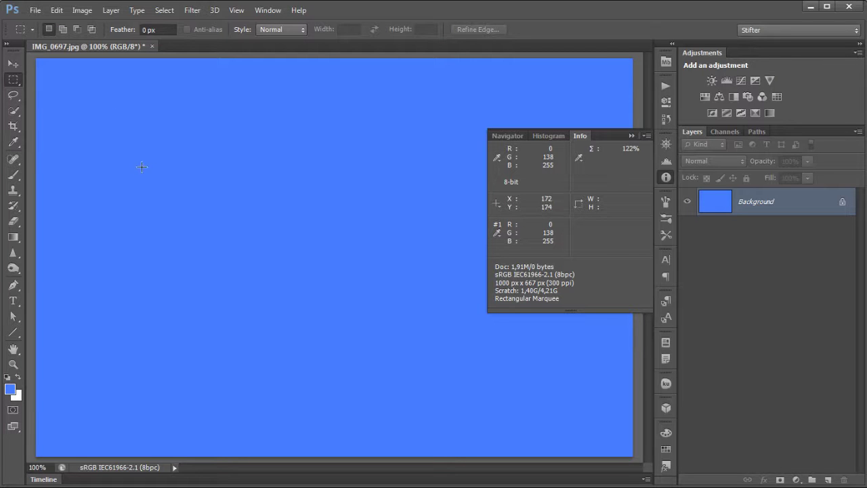
Step: Start converting the image to another profile and choose ProPhoto RGB as the destination space
{"action": "left_click", "coordinate": [58, 10]}
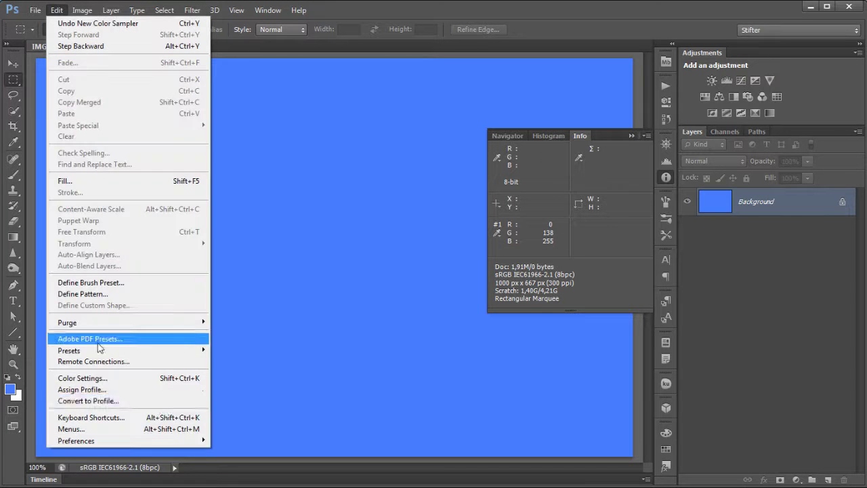
{"action": "left_click", "coordinate": [170, 407]}
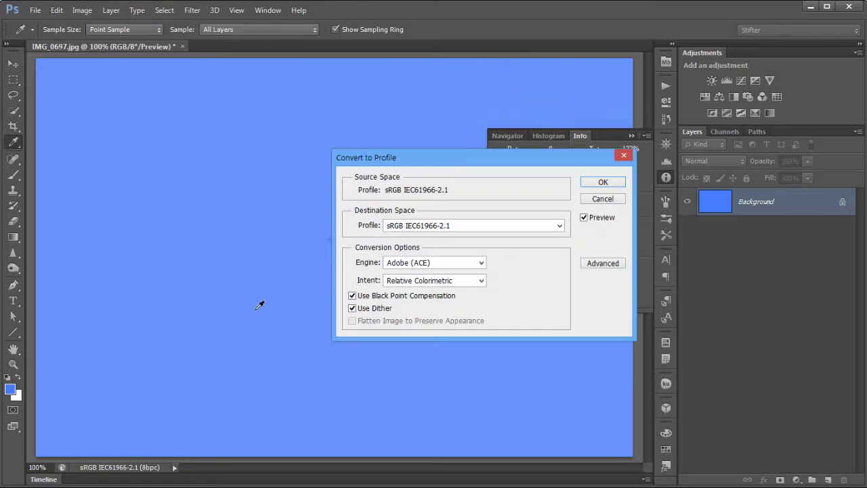
{"action": "left_click_drag", "start_coordinate": [521, 147], "coordinate": [264, 93]}
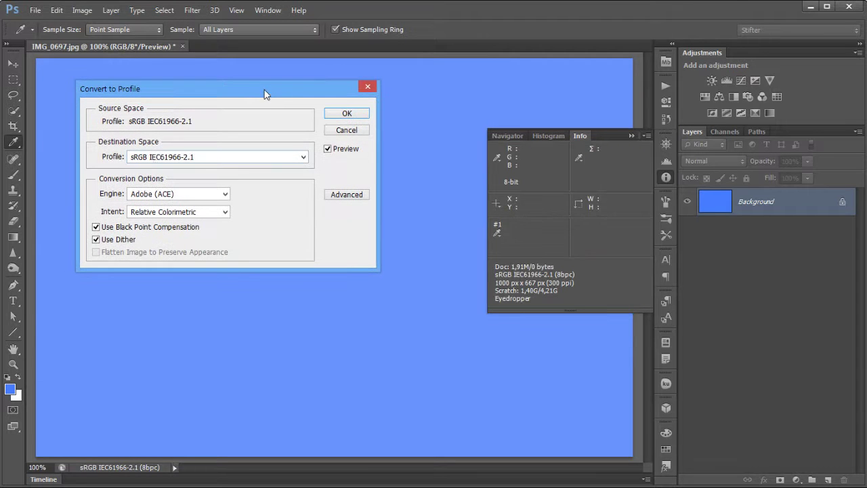
{"action": "left_click", "coordinate": [275, 158]}
{"action": "scroll", "coordinate": [248, 223], "scroll_direction": "up", "scroll_amount": 2}
{"action": "scroll", "coordinate": [248, 234], "scroll_direction": "up", "scroll_amount": 4}
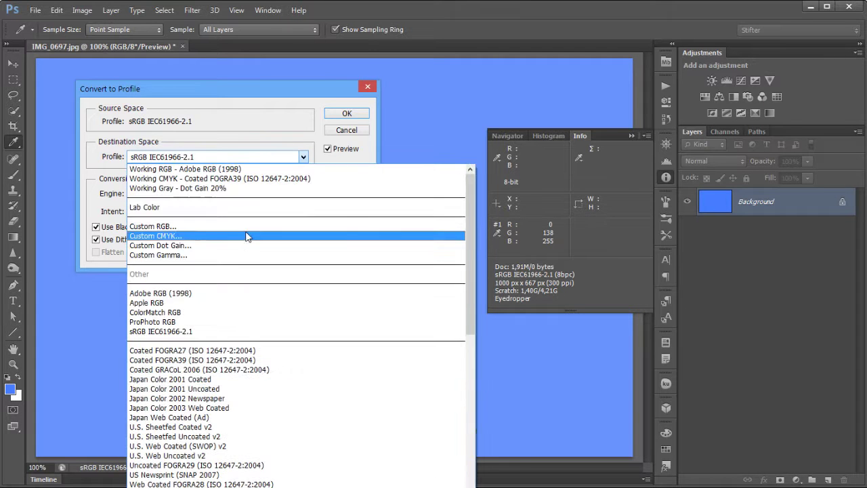
{"action": "left_click", "coordinate": [237, 325]}
{"action": "left_click_drag", "start_coordinate": [261, 91], "coordinate": [247, 72]}
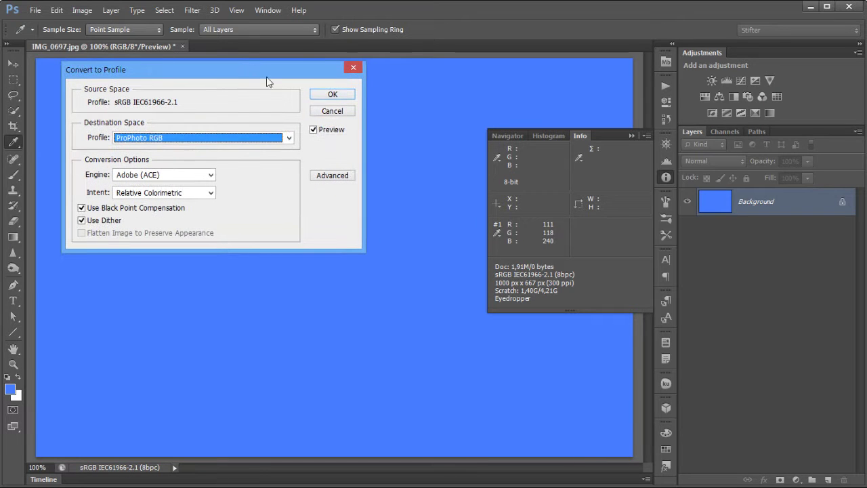
Step: Compare the sampler's RGB values with the conversion preview off and on, leaving the preview enabled
{"action": "left_click", "coordinate": [314, 130]}
{"action": "left_click", "coordinate": [313, 129]}
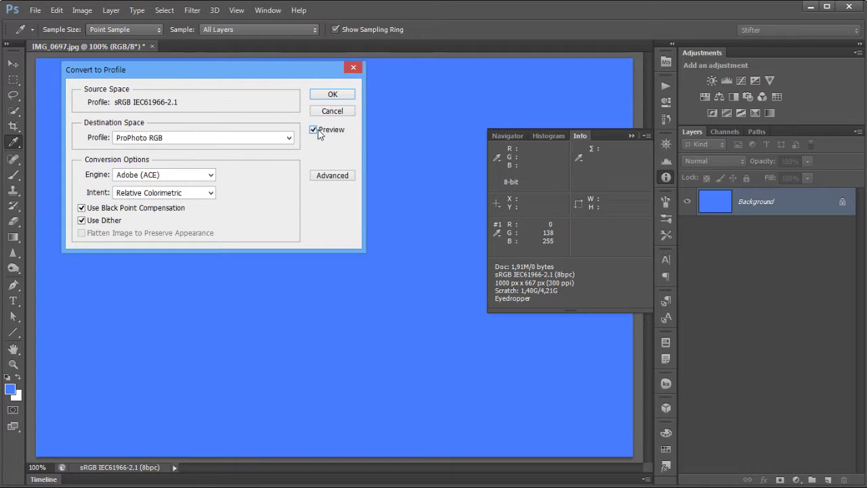
{"action": "left_click", "coordinate": [315, 131]}
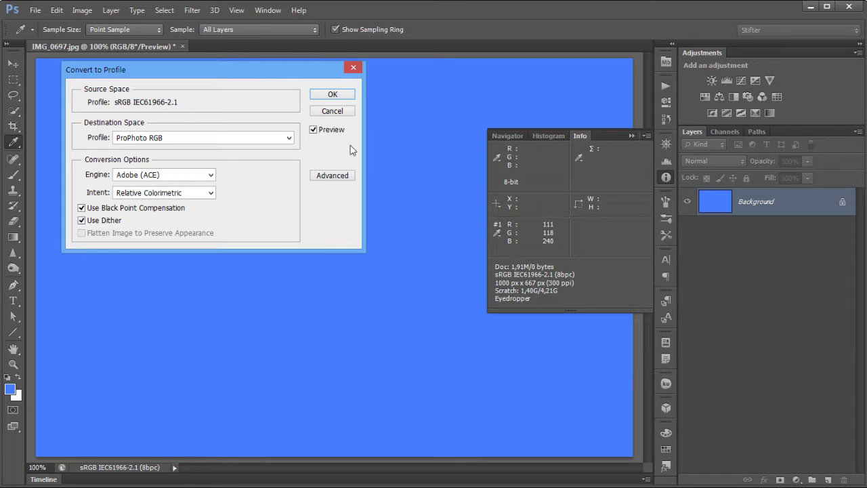
{"action": "left_click", "coordinate": [321, 132]}
{"action": "left_click", "coordinate": [322, 135]}
{"action": "left_click_drag", "start_coordinate": [127, 70], "coordinate": [127, 77]}
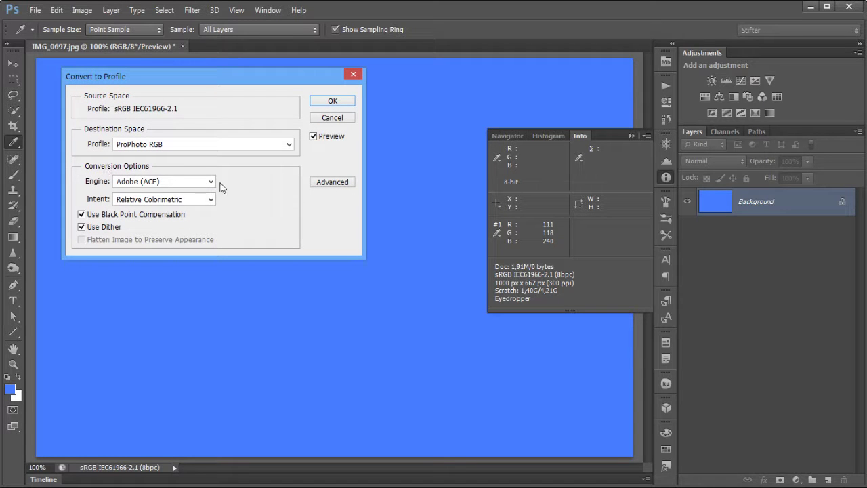
Step: Try the Perceptual rendering intent for the conversion and set it back to Relative Colorimetric
{"action": "left_click", "coordinate": [210, 201]}
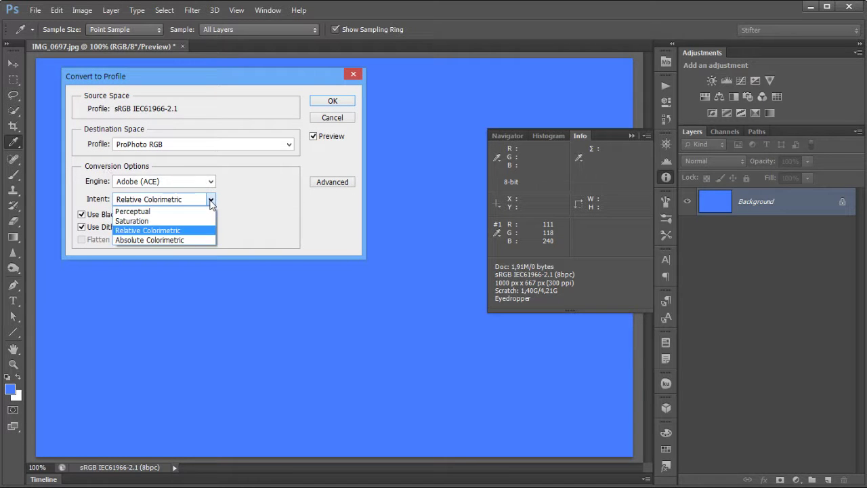
{"action": "left_click", "coordinate": [202, 212]}
{"action": "left_click", "coordinate": [198, 198]}
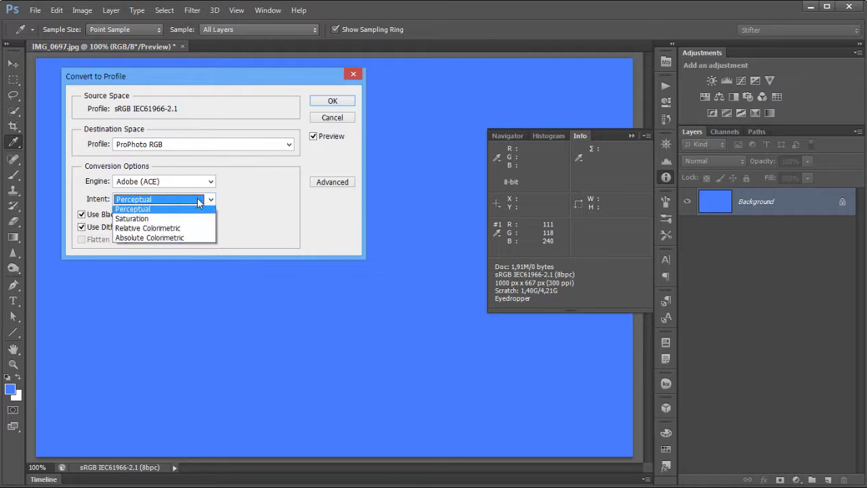
{"action": "left_click", "coordinate": [188, 231]}
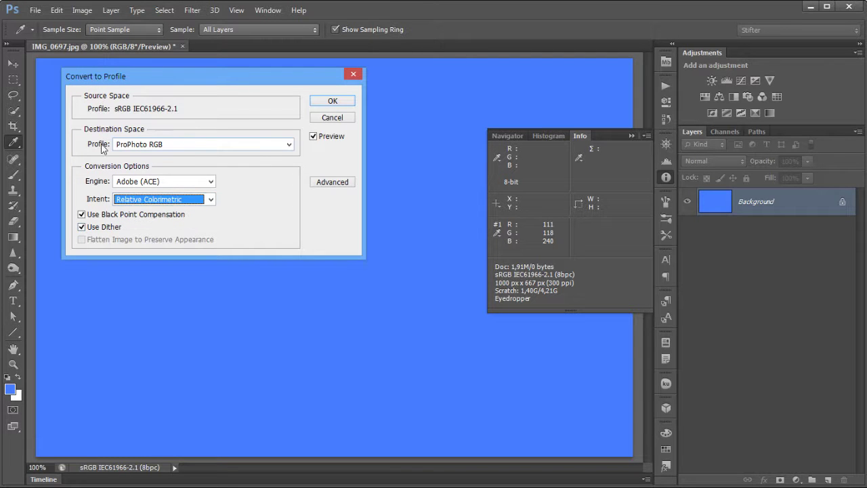
{"action": "left_click", "coordinate": [195, 202]}
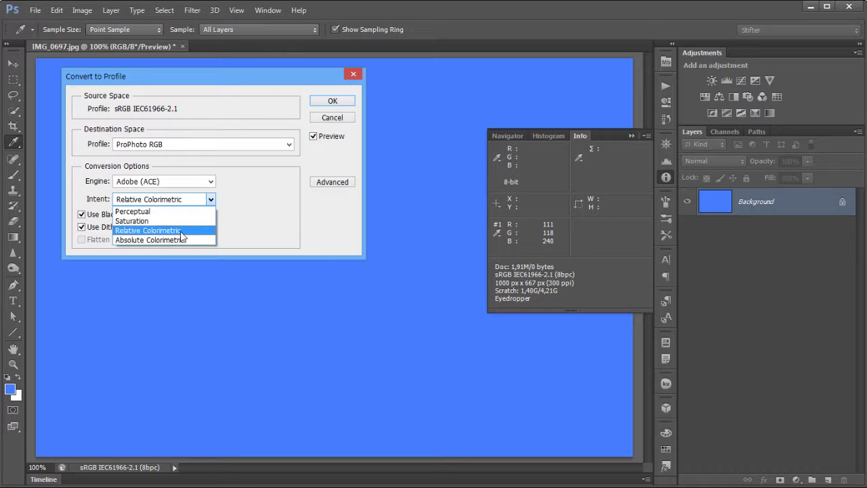
{"action": "left_click", "coordinate": [181, 231]}
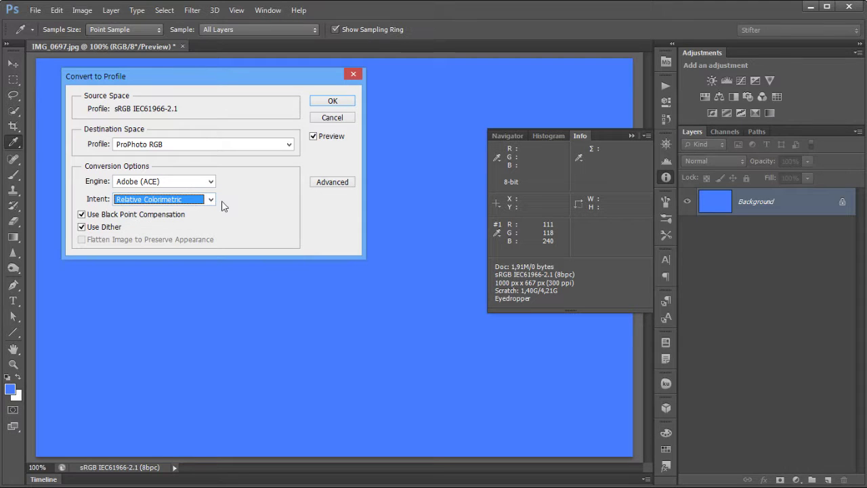
Step: Review the available conversion engines and keep Adobe (ACE) for the profile conversion
{"action": "left_click", "coordinate": [210, 180]}
{"action": "left_click", "coordinate": [186, 203]}
{"action": "left_click", "coordinate": [193, 181]}
{"action": "left_click", "coordinate": [143, 193]}
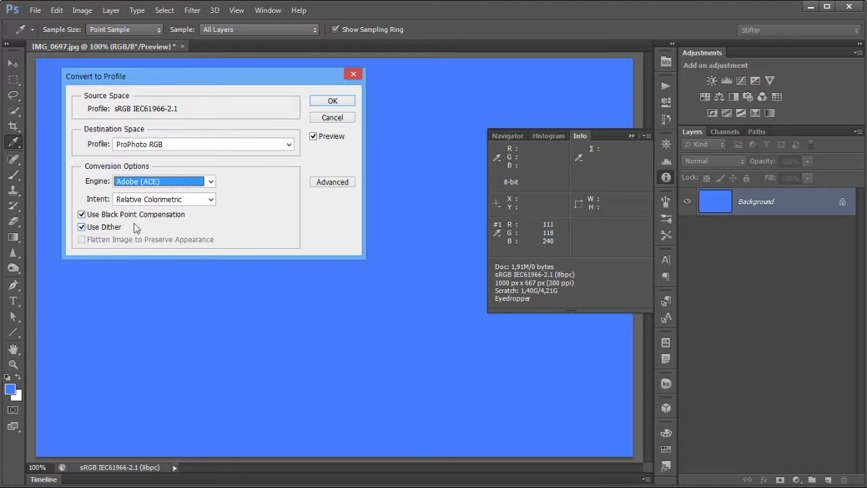
Step: Try CMYK and LAB as destination spaces in the advanced conversion options, reselect RGB, and return to the basic options
{"action": "left_click", "coordinate": [321, 186]}
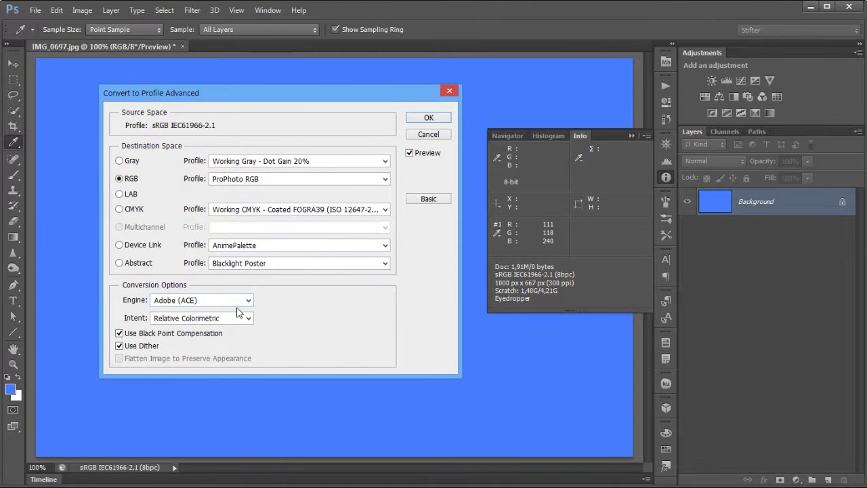
{"action": "left_click", "coordinate": [119, 209]}
{"action": "left_click", "coordinate": [119, 194]}
{"action": "left_click", "coordinate": [119, 179]}
{"action": "left_click", "coordinate": [429, 199]}
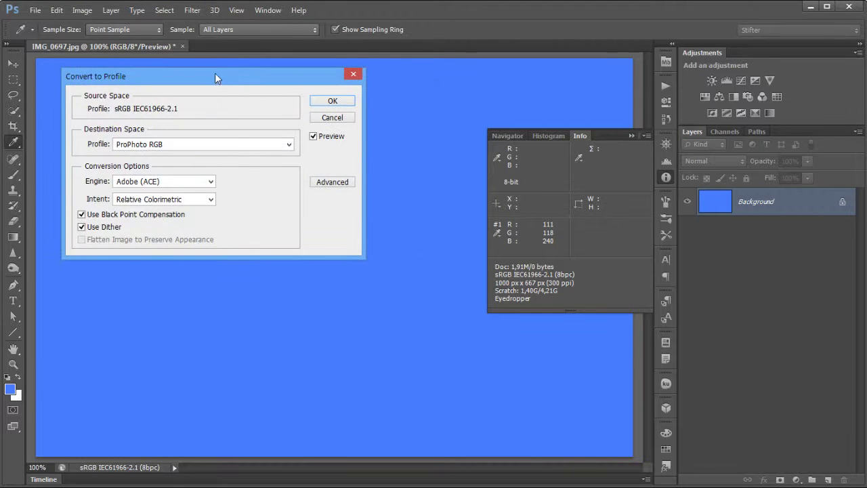
Step: Convert the image to ProPhoto RGB using Adobe (ACE) and Relative Colorimetric, and switch to the Rectangular Marquee tool
{"action": "left_click_drag", "start_coordinate": [215, 73], "coordinate": [211, 93]}
{"action": "left_click", "coordinate": [323, 160]}
{"action": "left_click", "coordinate": [324, 160]}
{"action": "left_click", "coordinate": [322, 123]}
{"action": "key", "text": "m"}
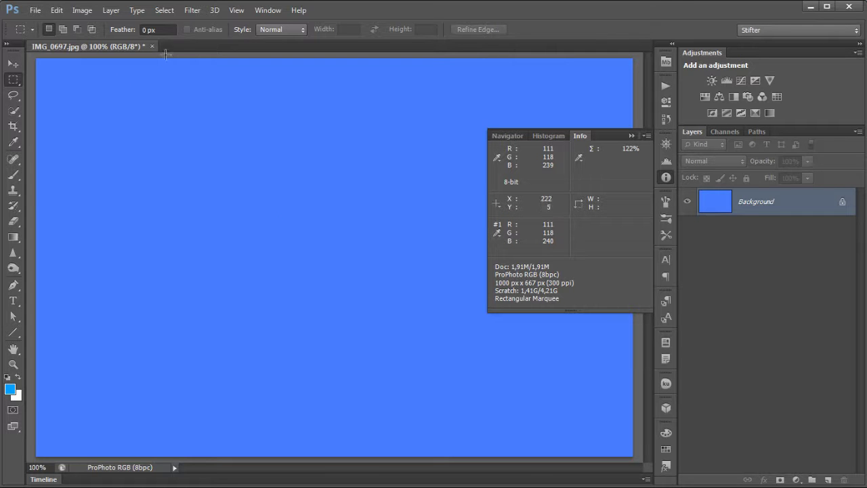
Step: Close the blue IMG_0697.jpg document without saving its changes
{"action": "left_click", "coordinate": [56, 10]}
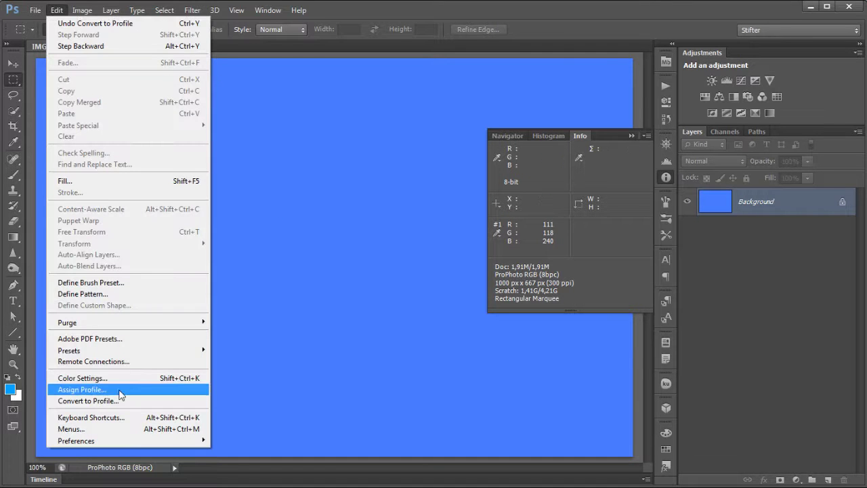
{"action": "left_click", "coordinate": [178, 44]}
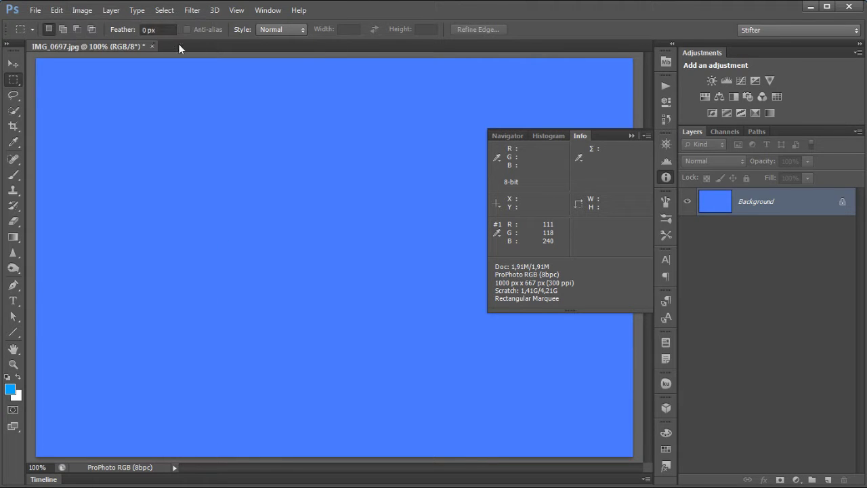
{"action": "left_click", "coordinate": [152, 46]}
{"action": "left_click", "coordinate": [434, 195]}
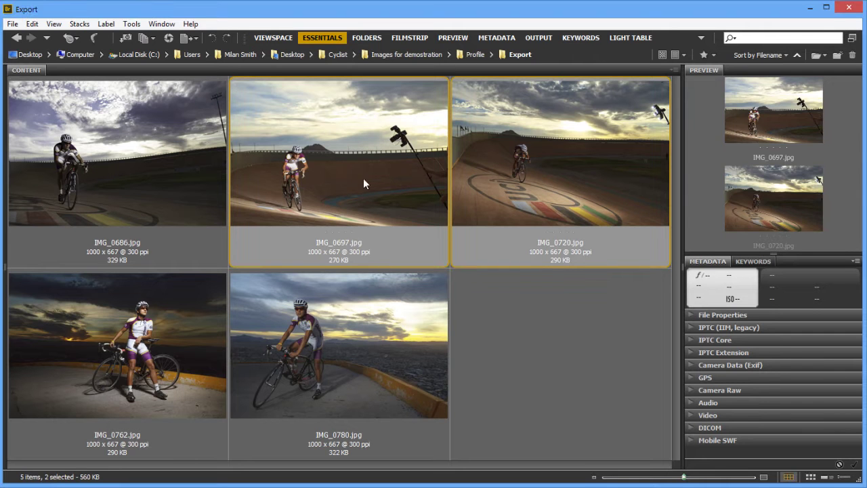
Step: Open only IMG_0697.jpg from Bridge in Photoshop using its embedded profile, and close the document again
{"action": "left_click", "coordinate": [405, 178]}
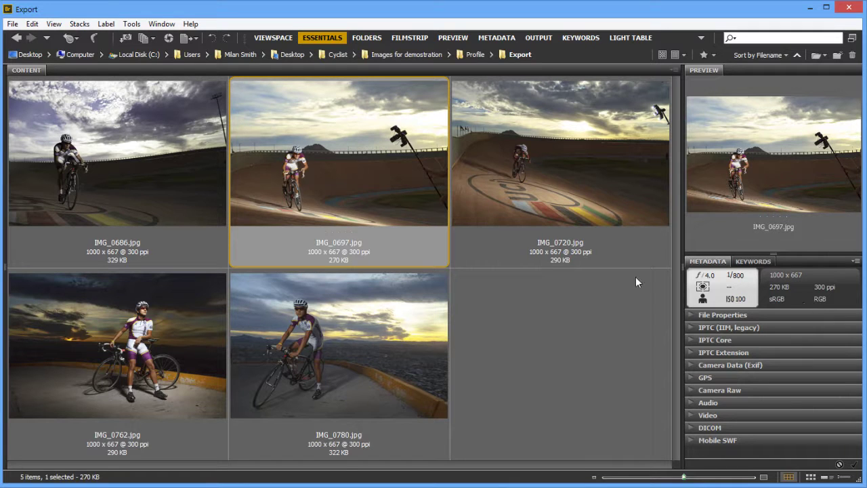
{"action": "key", "text": "F2"}
{"action": "key", "text": "Return"}
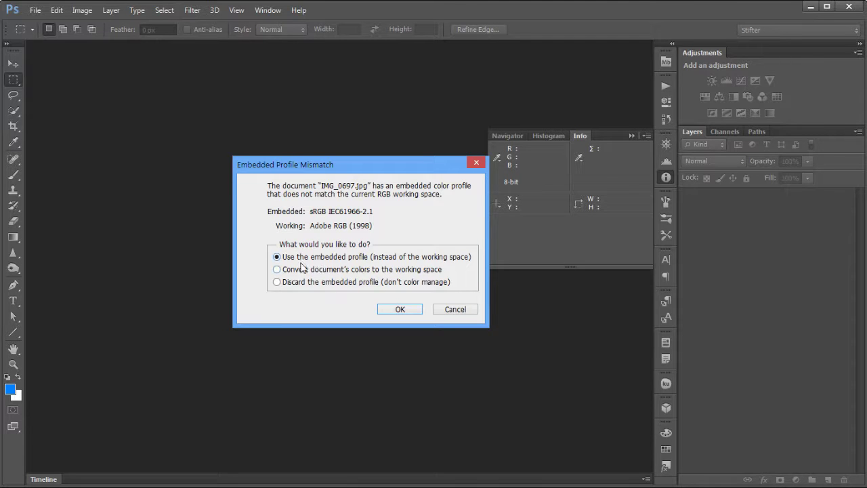
{"action": "left_click", "coordinate": [303, 269]}
{"action": "left_click", "coordinate": [401, 310]}
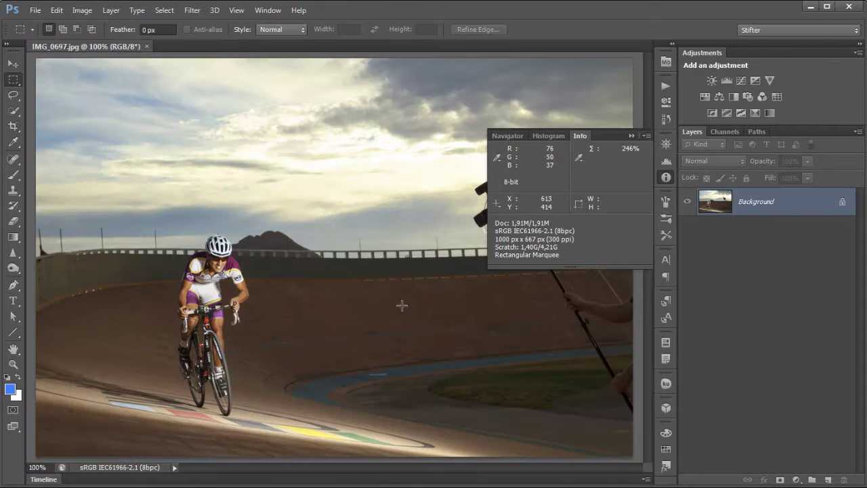
{"action": "left_click", "coordinate": [146, 47]}
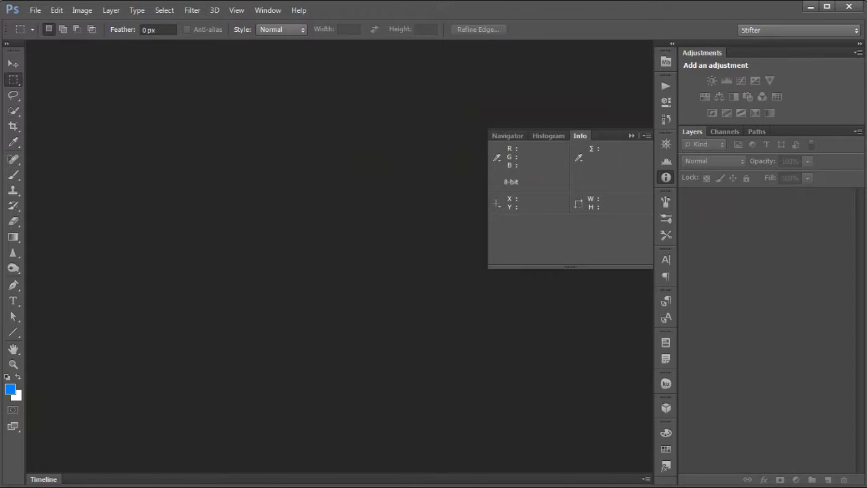
Step: Switch to Bridge and open IMG_0697.jpg and IMG_0720.jpg together in Photoshop, using the embedded profile for IMG_0697.jpg
{"action": "key", "text": "alt+Tab"}
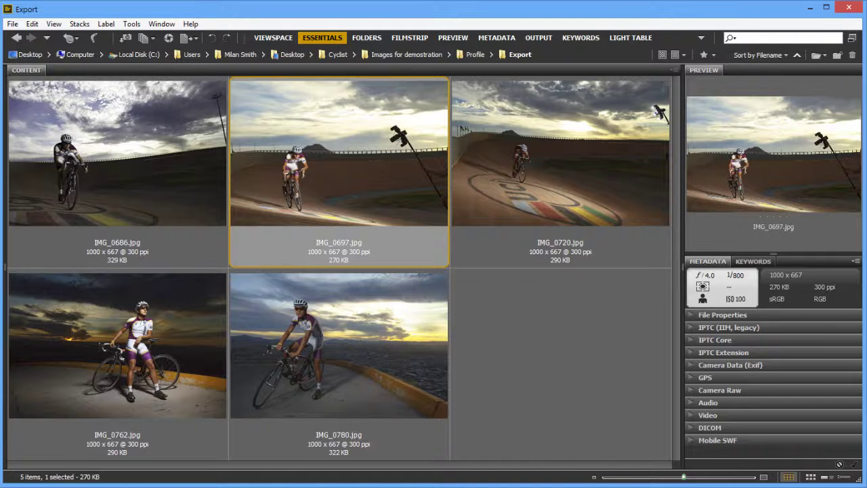
{"action": "left_click", "coordinate": [542, 187], "text": "ctrl"}
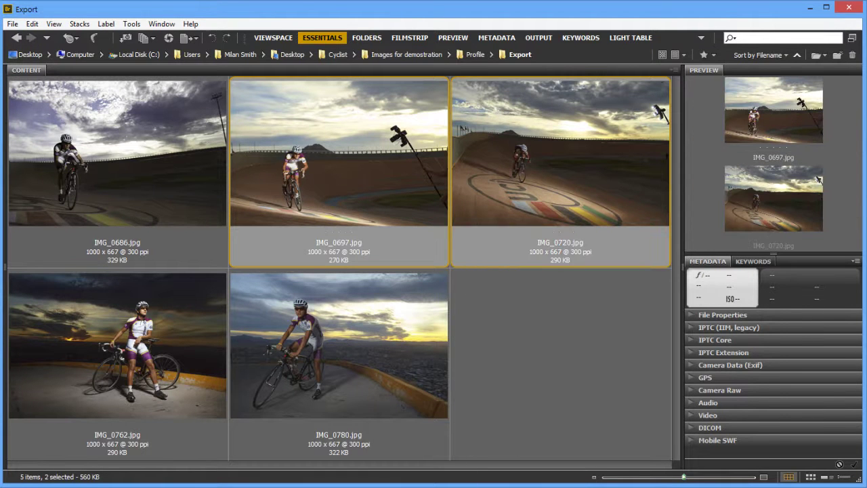
{"action": "key", "text": "ctrl+o"}
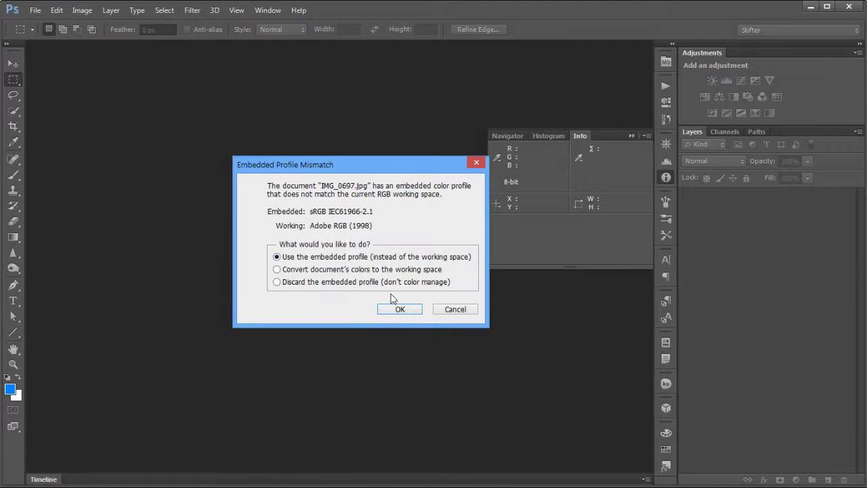
{"action": "left_click", "coordinate": [399, 309]}
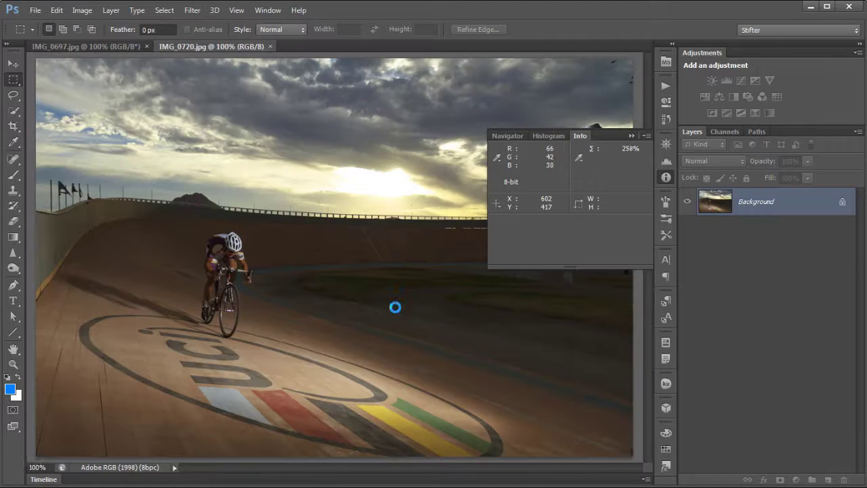
Step: Collapse the Info panel and arrange the two open documents side by side in a 2-up Vertical layout
{"action": "left_click", "coordinate": [667, 176]}
{"action": "left_click", "coordinate": [267, 10]}
{"action": "mouse_move", "coordinate": [292, 23]}
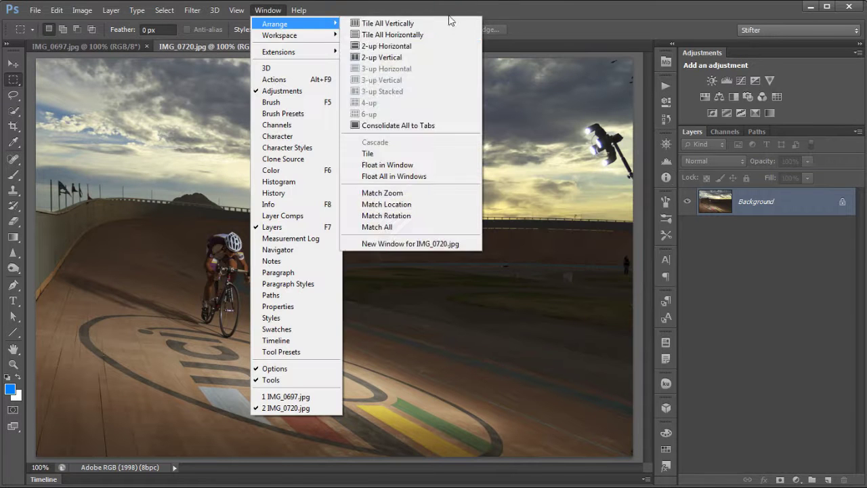
{"action": "mouse_move", "coordinate": [323, 35]}
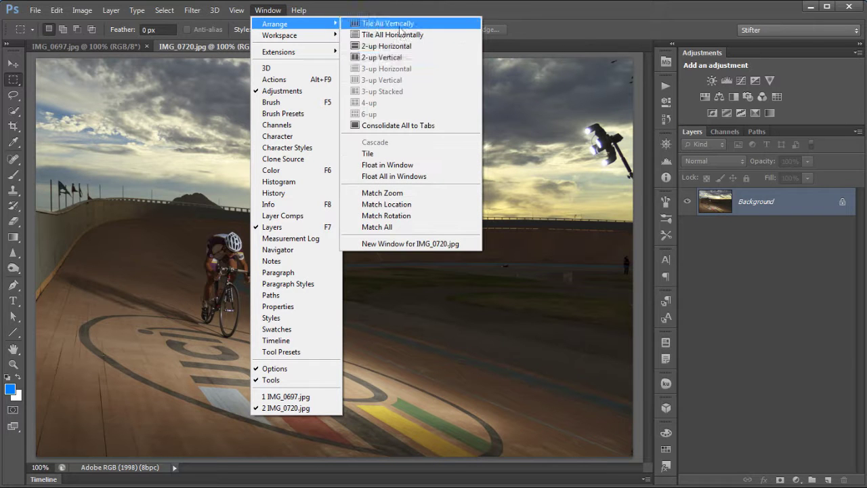
{"action": "left_click", "coordinate": [386, 46]}
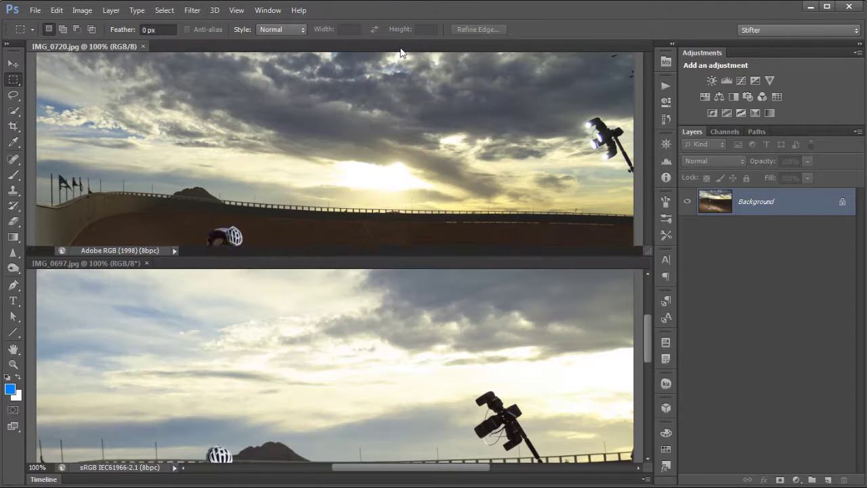
{"action": "left_click", "coordinate": [267, 10]}
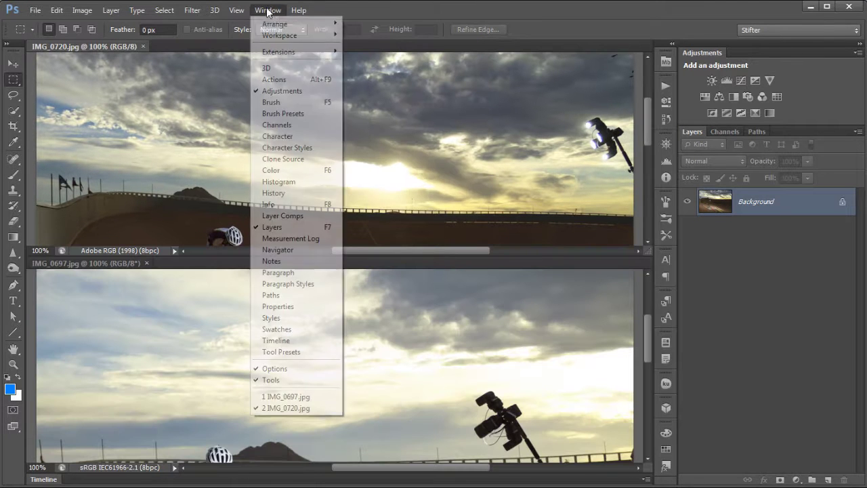
{"action": "left_click", "coordinate": [405, 58]}
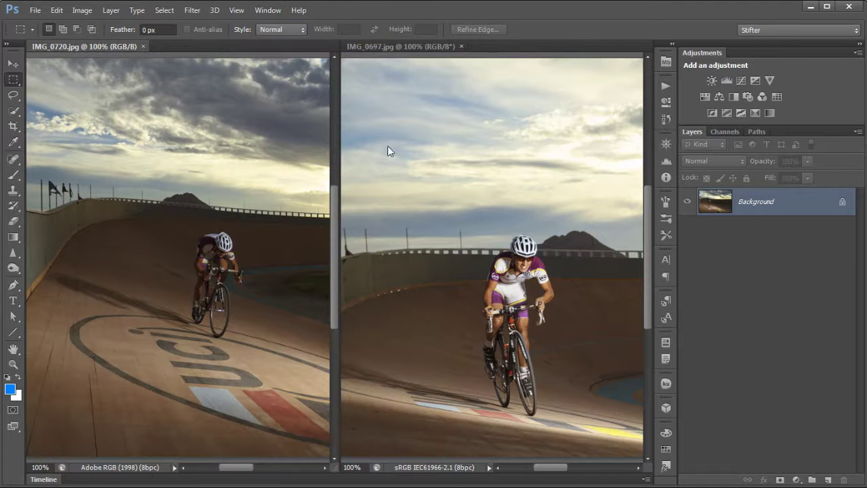
Step: Copy a rectangular selection around the cyclist from IMG_0697.jpg into IMG_0720.jpg, converting its colors to preserve color appearance
{"action": "left_click", "coordinate": [437, 157]}
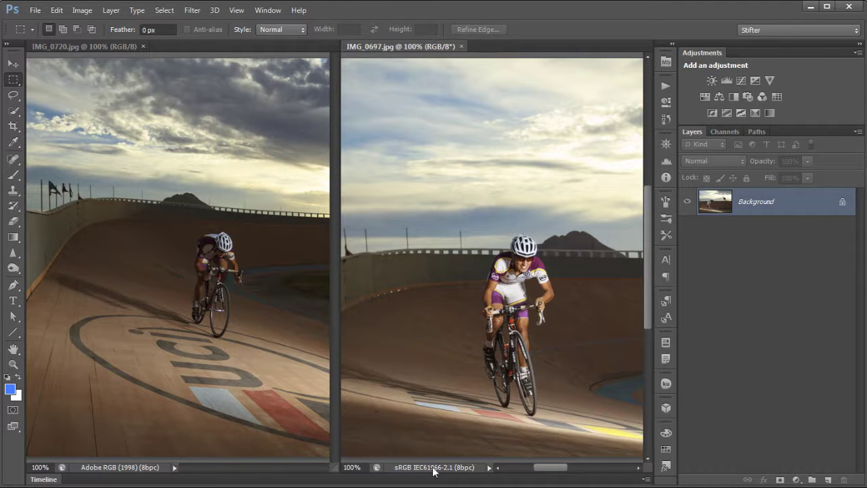
{"action": "left_click_drag", "start_coordinate": [441, 215], "coordinate": [589, 420]}
{"action": "left_click_drag", "start_coordinate": [504, 343], "coordinate": [500, 349]}
{"action": "left_click_drag", "start_coordinate": [351, 319], "coordinate": [213, 289]}
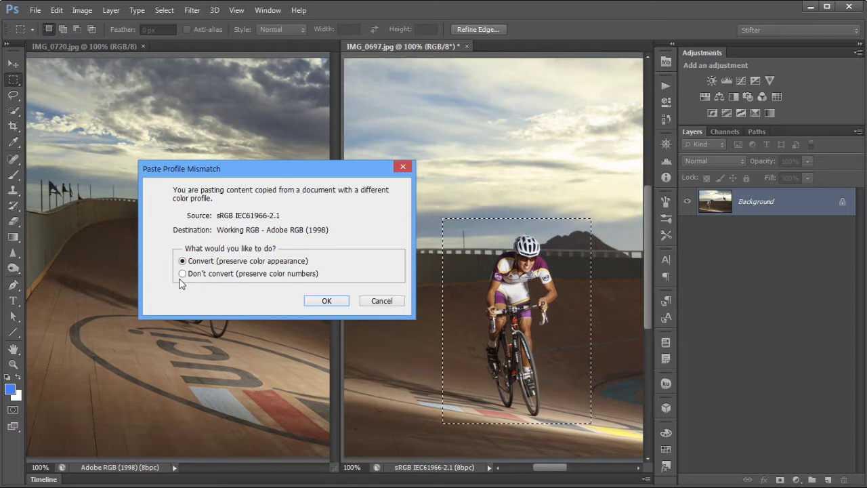
{"action": "left_click", "coordinate": [219, 275]}
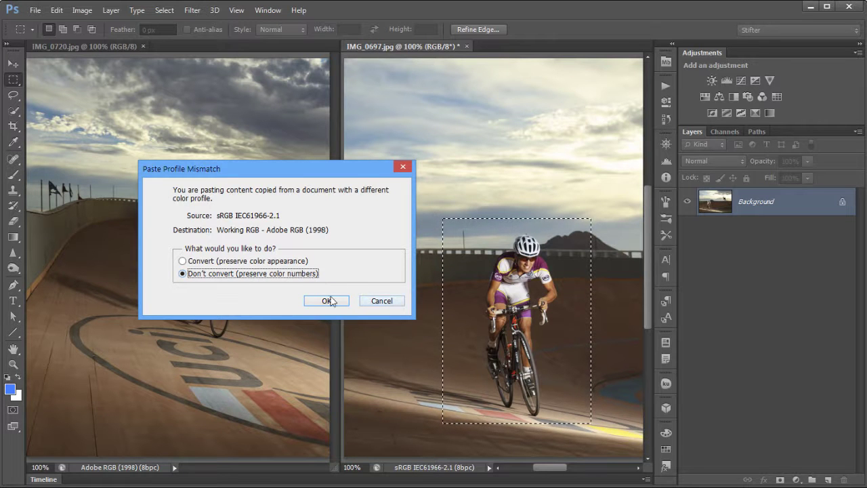
{"action": "left_click", "coordinate": [237, 261]}
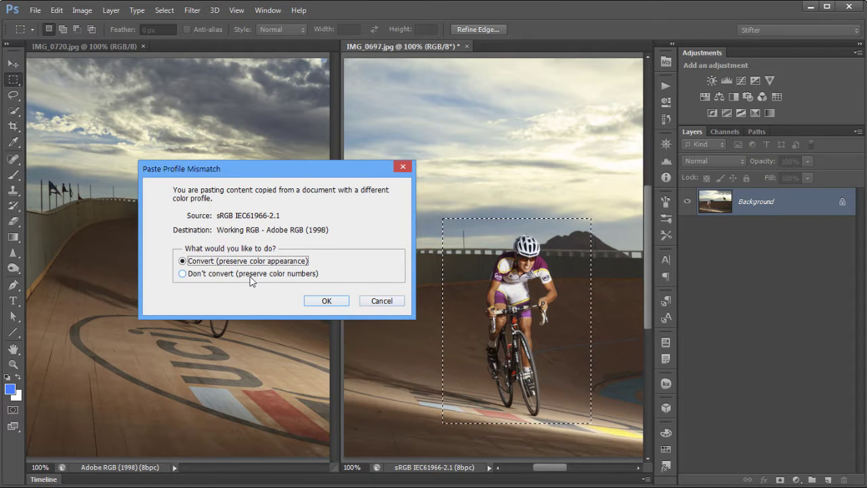
{"action": "left_click", "coordinate": [328, 304]}
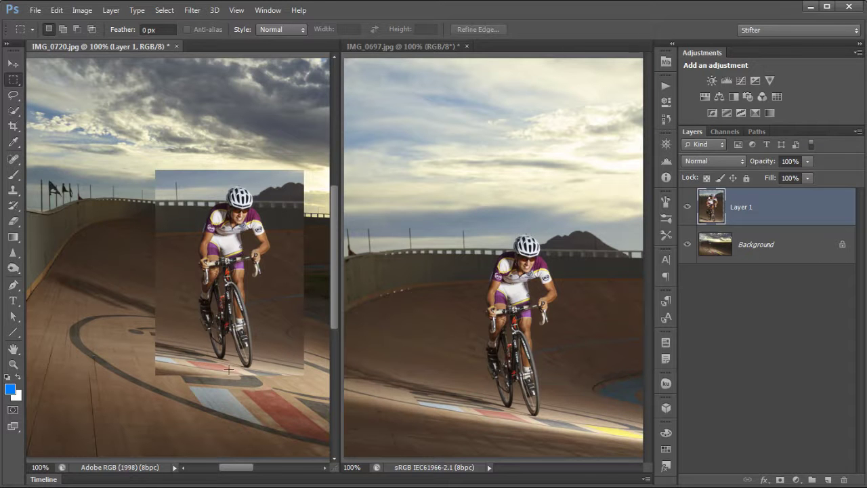
Step: Close IMG_0720.jpg without saving and clear the selection in IMG_0697.jpg
{"action": "left_click", "coordinate": [176, 46]}
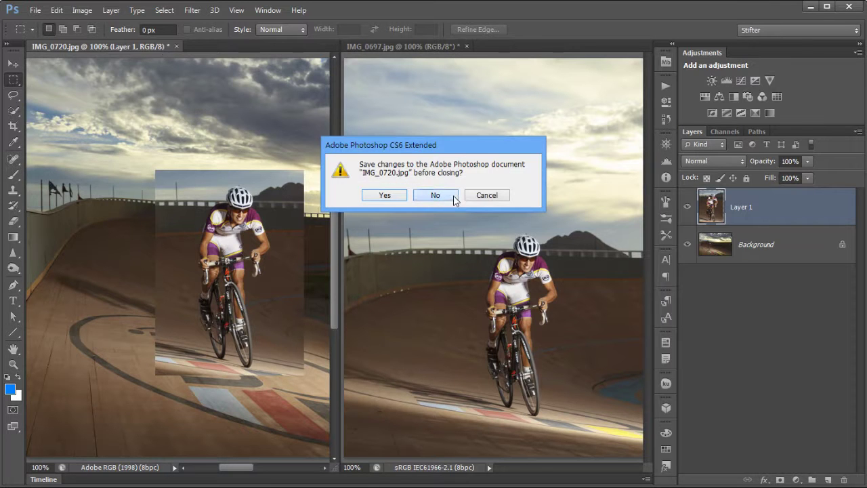
{"action": "left_click", "coordinate": [453, 196]}
{"action": "key", "text": "ctrl+d"}
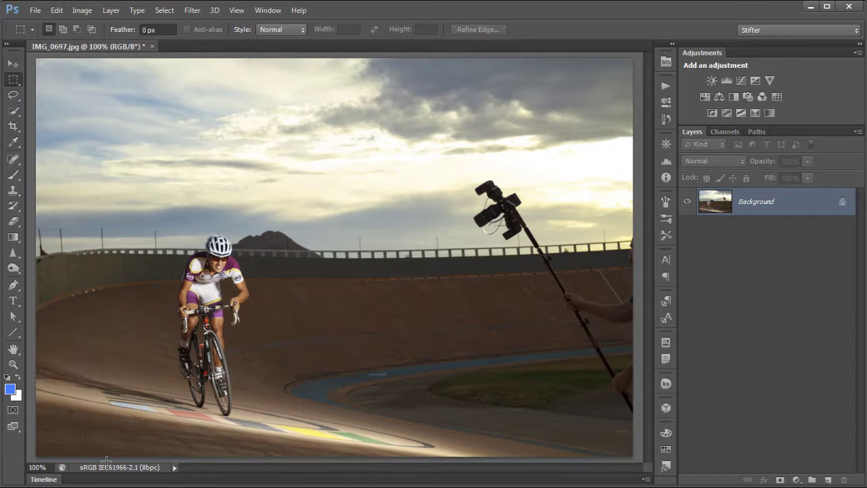
Step: Check the RGB and CMYK working spaces in the color settings and close them
{"action": "left_click", "coordinate": [56, 11]}
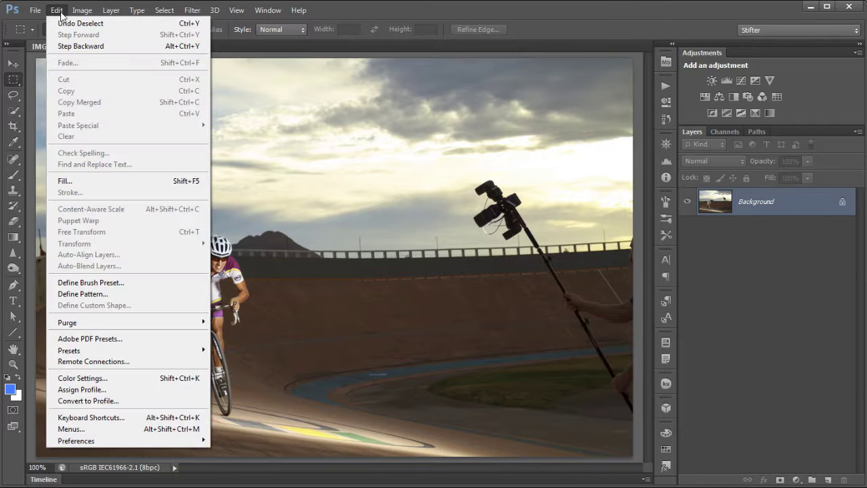
{"action": "left_click", "coordinate": [170, 378]}
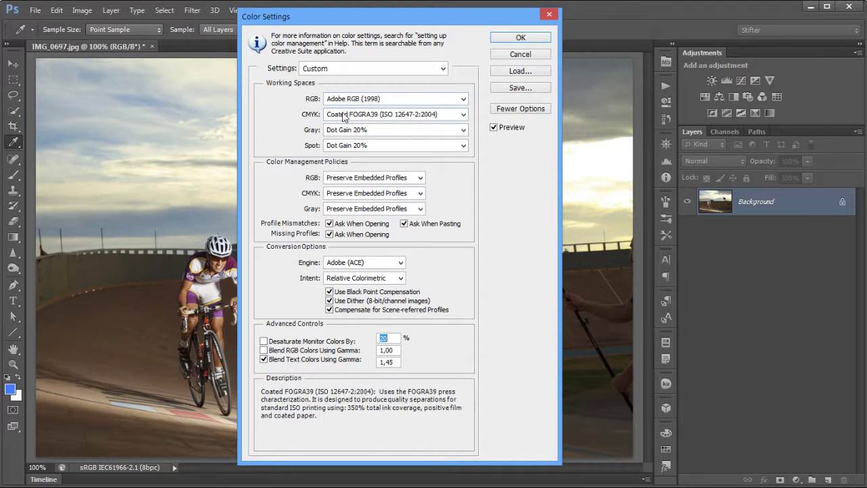
{"action": "left_click", "coordinate": [521, 37]}
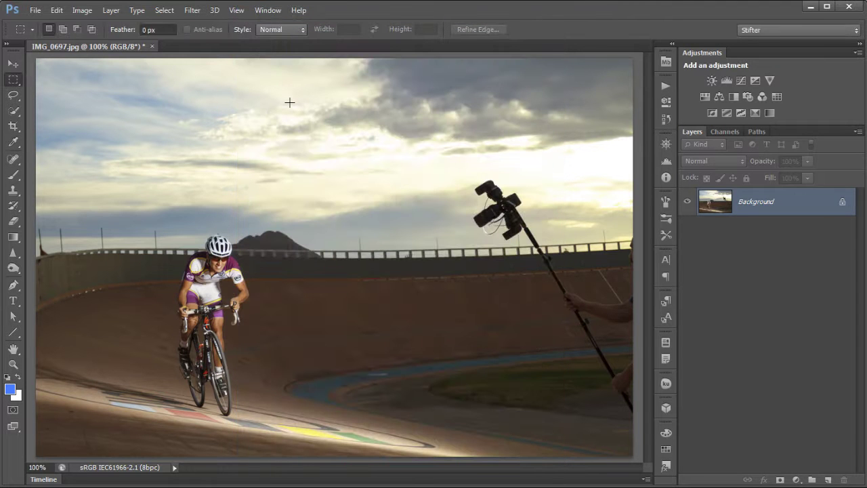
Step: Try switching the image to CMYK Color mode, read the notice about the conversion profile, and cancel
{"action": "left_click", "coordinate": [84, 10]}
{"action": "mouse_move", "coordinate": [87, 25]}
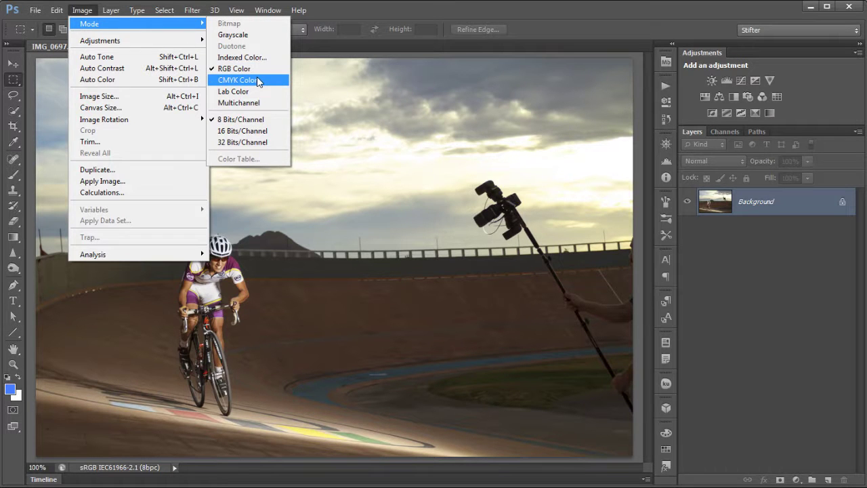
{"action": "left_click", "coordinate": [258, 81]}
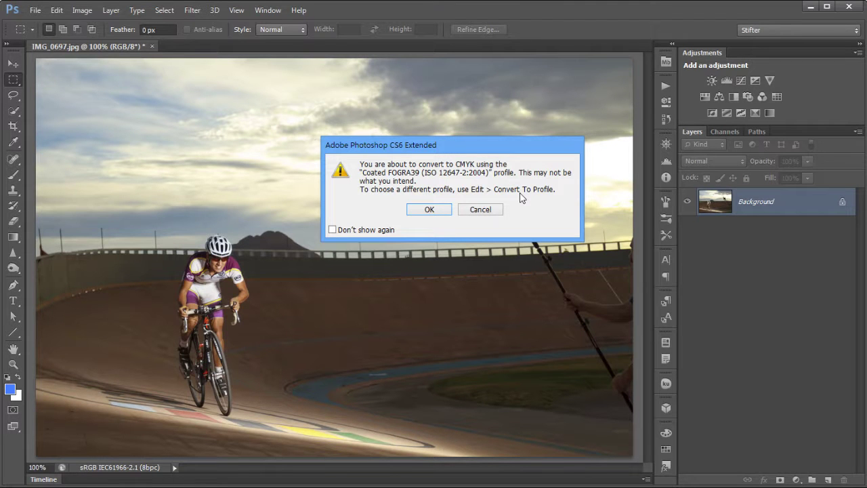
{"action": "left_click", "coordinate": [478, 210]}
Step: Convert the image to the Coated FOGRA39 (ISO 12647-2:2004) profile, comparing it with the preview off and on
{"action": "left_click", "coordinate": [84, 11]}
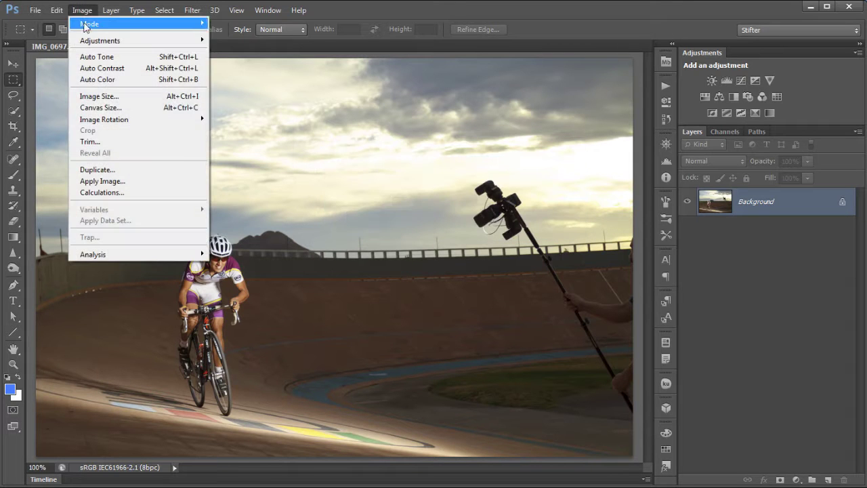
{"action": "mouse_move", "coordinate": [55, 13]}
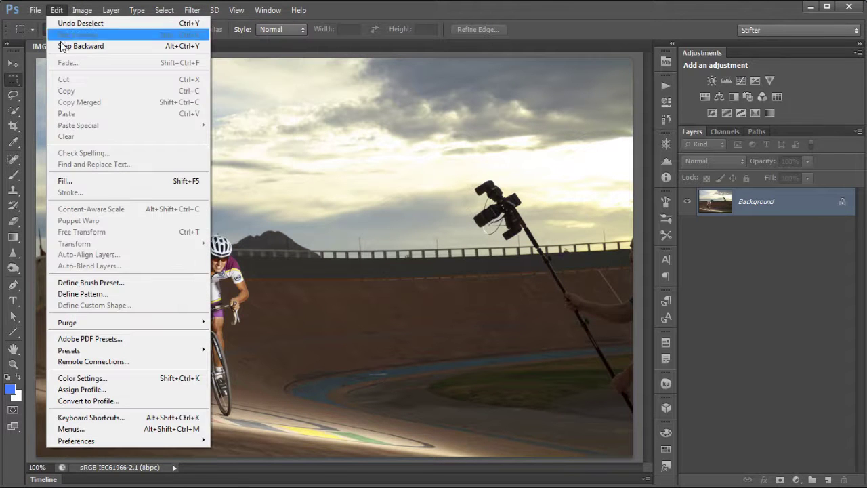
{"action": "left_click", "coordinate": [111, 403]}
{"action": "left_click_drag", "start_coordinate": [189, 91], "coordinate": [441, 89]}
{"action": "left_click", "coordinate": [539, 159]}
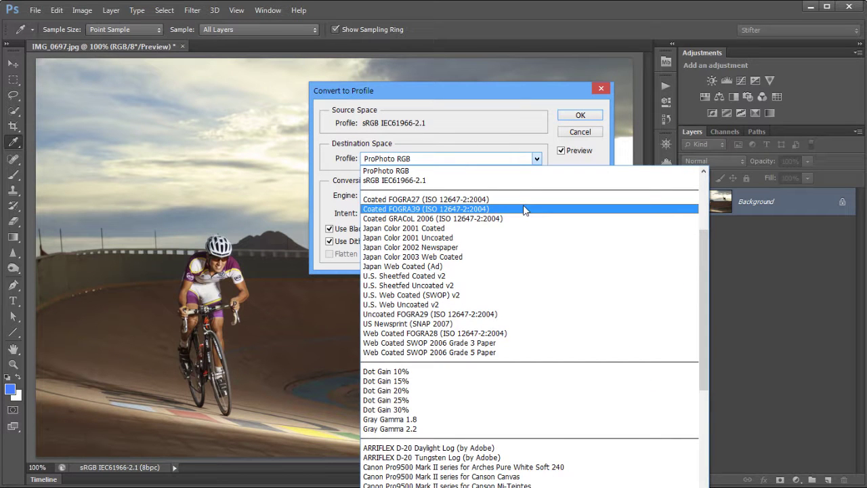
{"action": "left_click", "coordinate": [525, 210]}
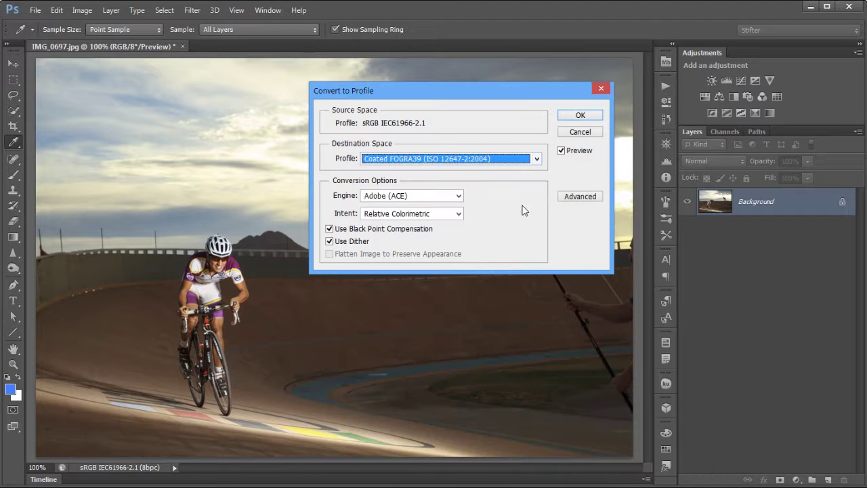
{"action": "left_click", "coordinate": [569, 151]}
{"action": "left_click", "coordinate": [569, 151]}
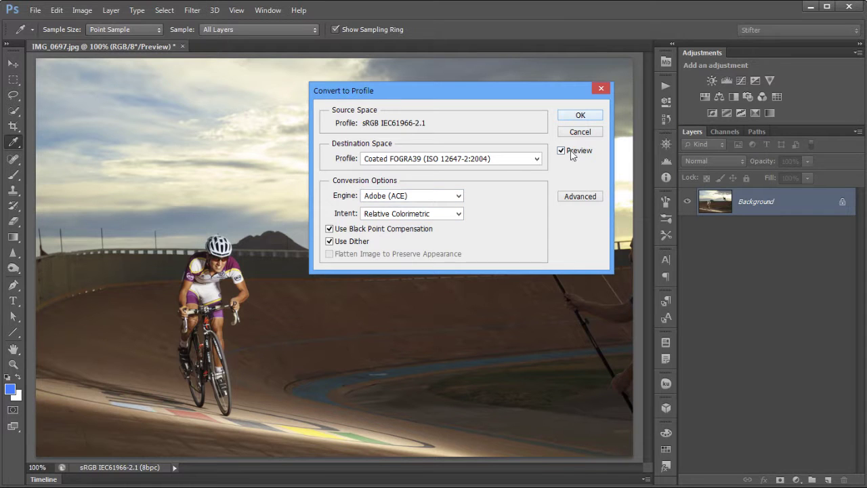
{"action": "left_click", "coordinate": [579, 117]}
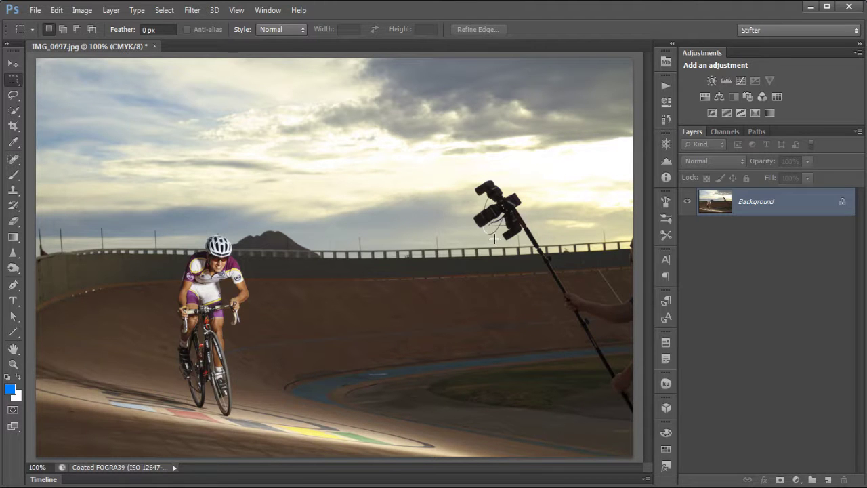
Step: Undo the profile conversion and check the CMYK working space in the color settings
{"action": "left_click", "coordinate": [57, 10]}
{"action": "left_click", "coordinate": [67, 23]}
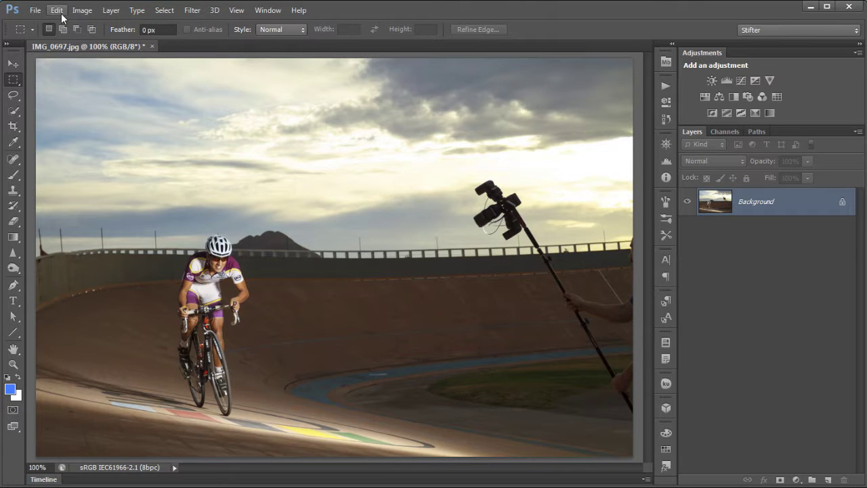
{"action": "key", "text": "ctrl+shift+k"}
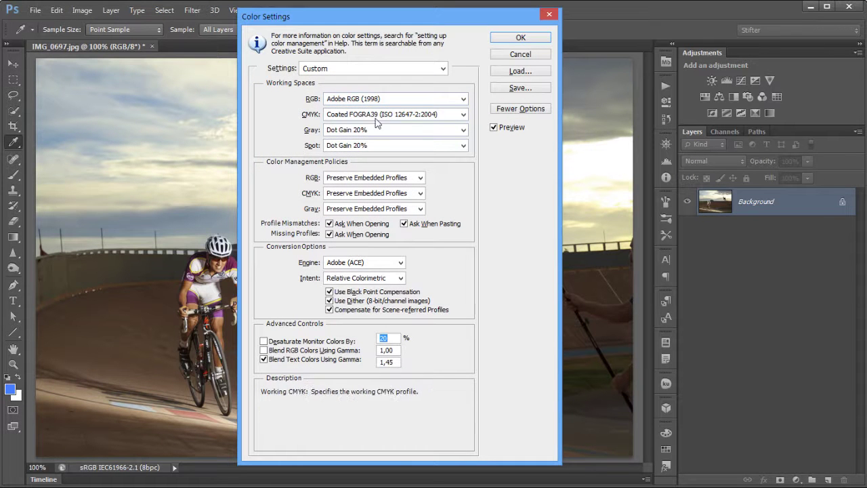
{"action": "left_click", "coordinate": [521, 38]}
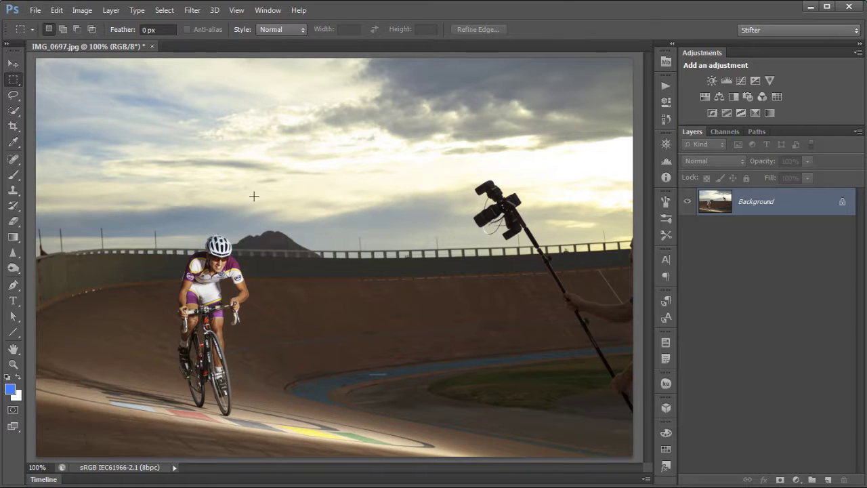
Step: Turn on Proof Colors and set the proof setup to Working CMYK
{"action": "left_click", "coordinate": [243, 11]}
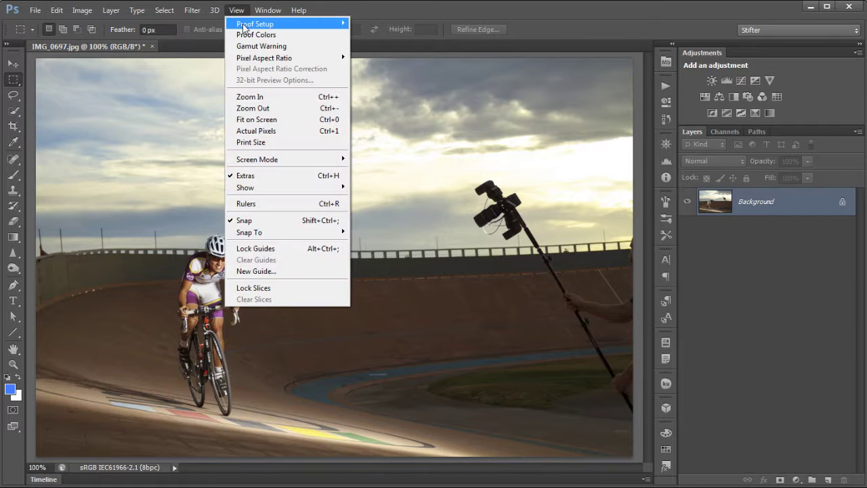
{"action": "left_click", "coordinate": [250, 35]}
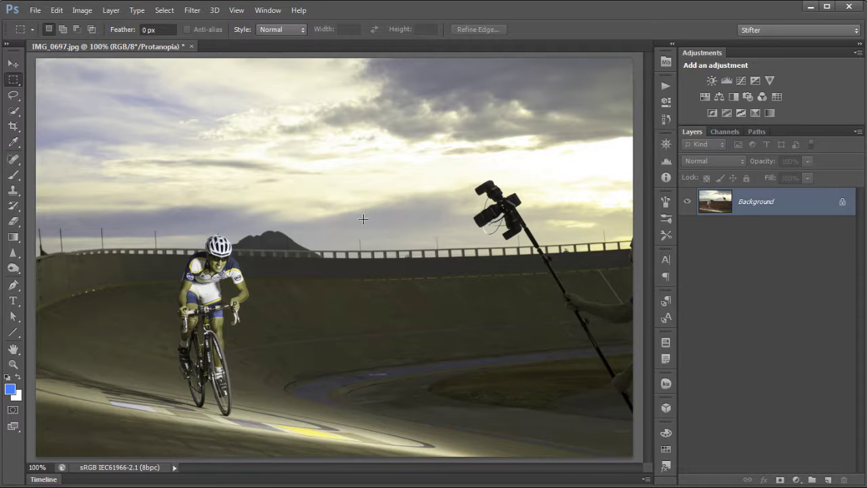
{"action": "left_click", "coordinate": [237, 11]}
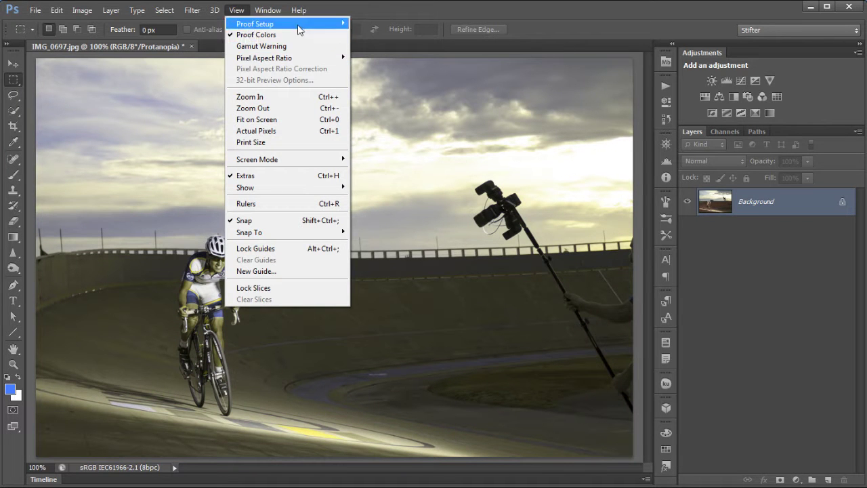
{"action": "mouse_move", "coordinate": [302, 25]}
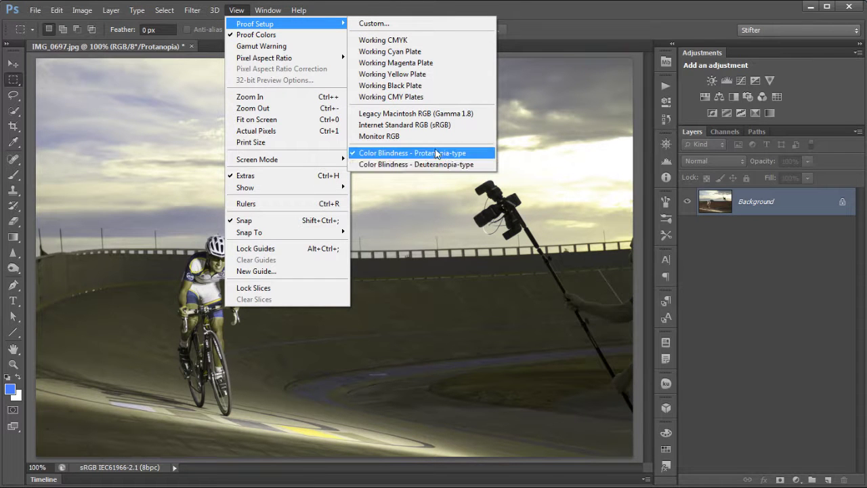
{"action": "left_click", "coordinate": [446, 41]}
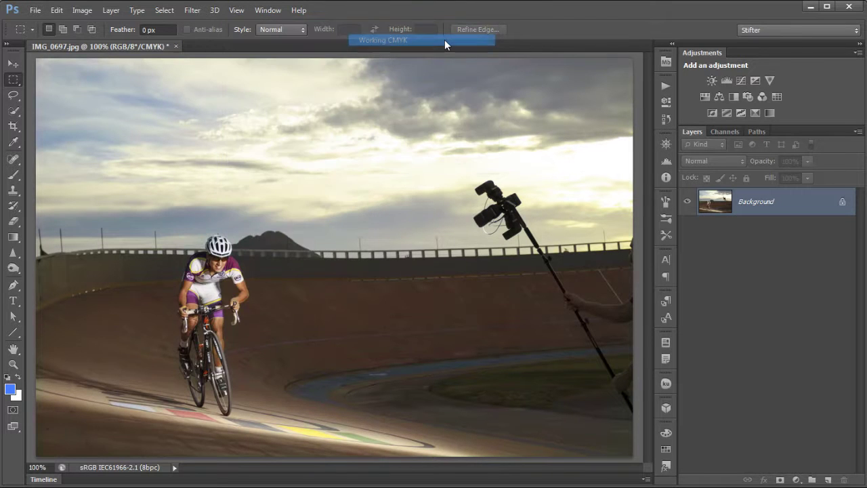
Step: Compare the image with the CMYK soft proof off and on, leaving Proof Colors turned off
{"action": "left_click", "coordinate": [246, 16]}
{"action": "left_click", "coordinate": [255, 34]}
{"action": "left_click", "coordinate": [247, 14]}
{"action": "left_click", "coordinate": [249, 34]}
{"action": "scroll", "coordinate": [291, 225], "scroll_direction": "down", "scroll_amount": 1}
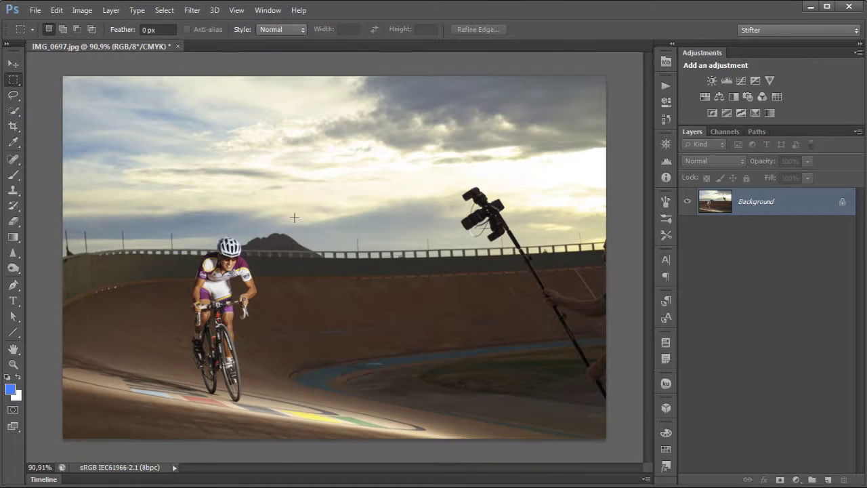
{"action": "left_click", "coordinate": [236, 10]}
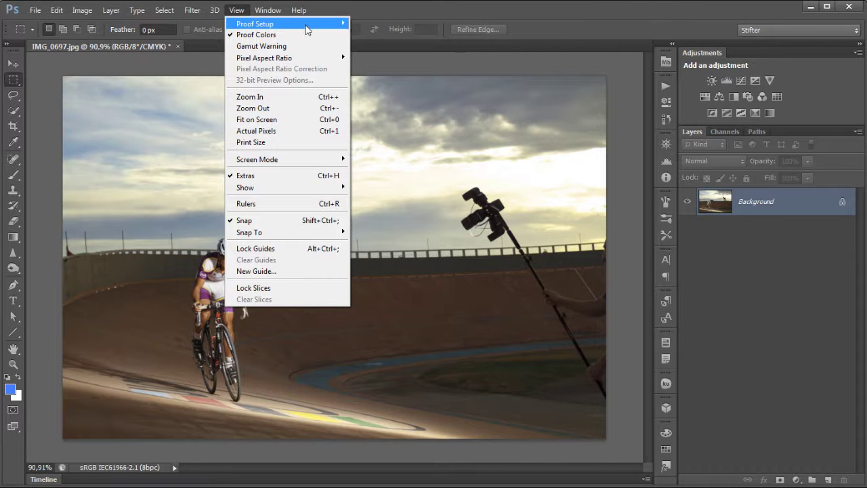
{"action": "mouse_move", "coordinate": [328, 24]}
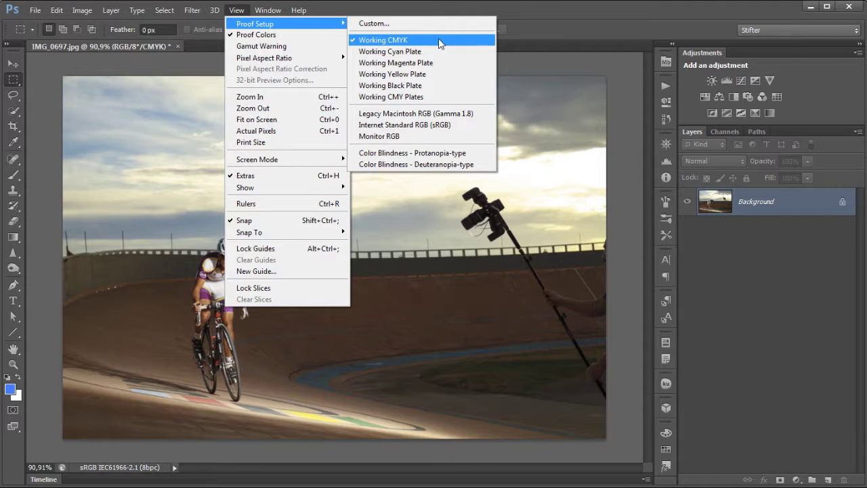
{"action": "left_click", "coordinate": [256, 34]}
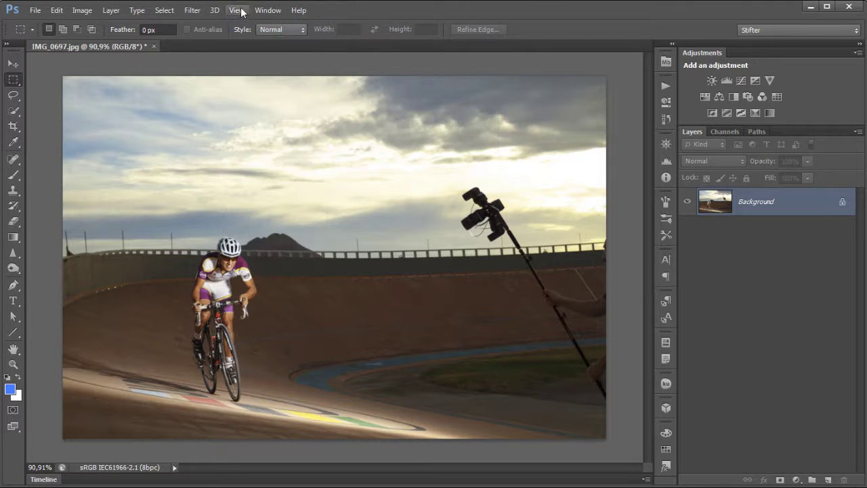
Step: Open the color settings and view the available rendering intents without changing the selection
{"action": "left_click", "coordinate": [62, 14]}
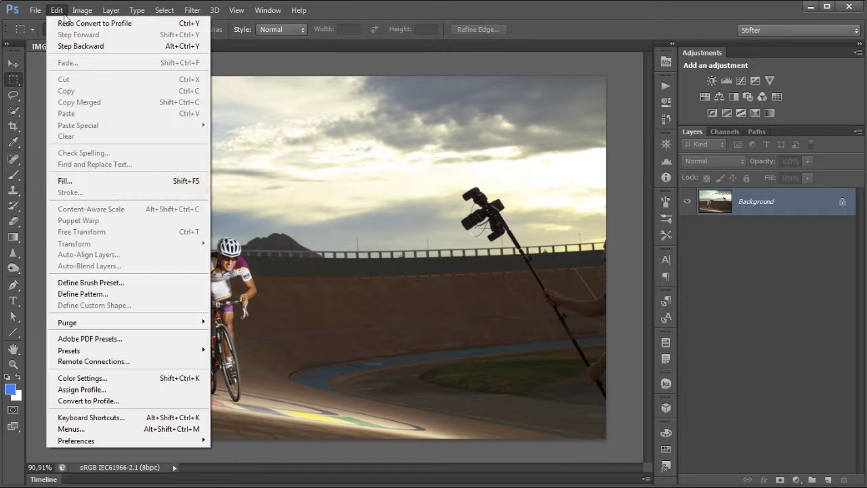
{"action": "left_click", "coordinate": [168, 378]}
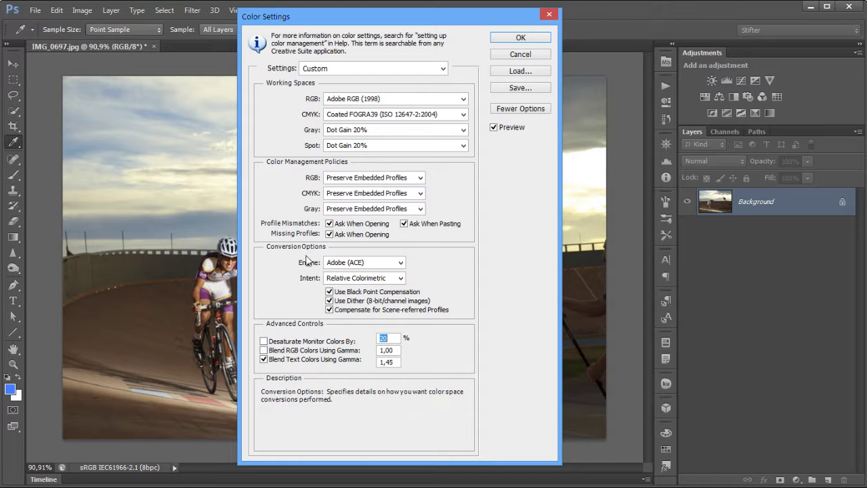
{"action": "left_click", "coordinate": [396, 280]}
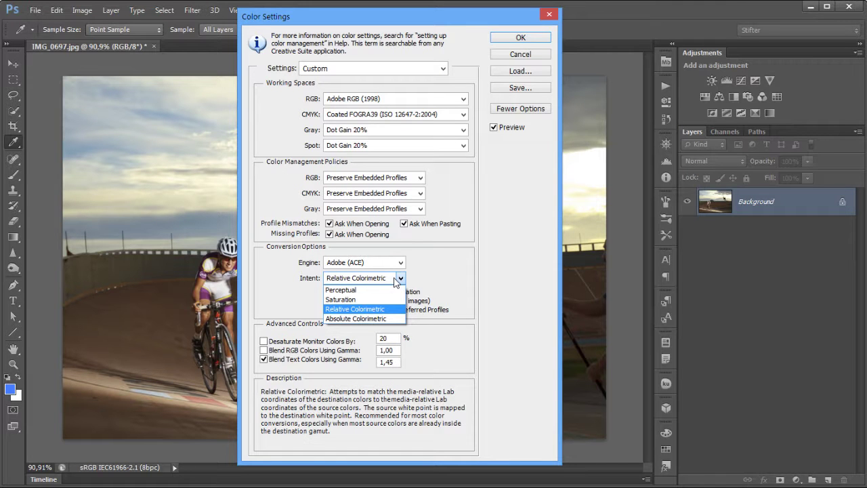
{"action": "left_click", "coordinate": [395, 282]}
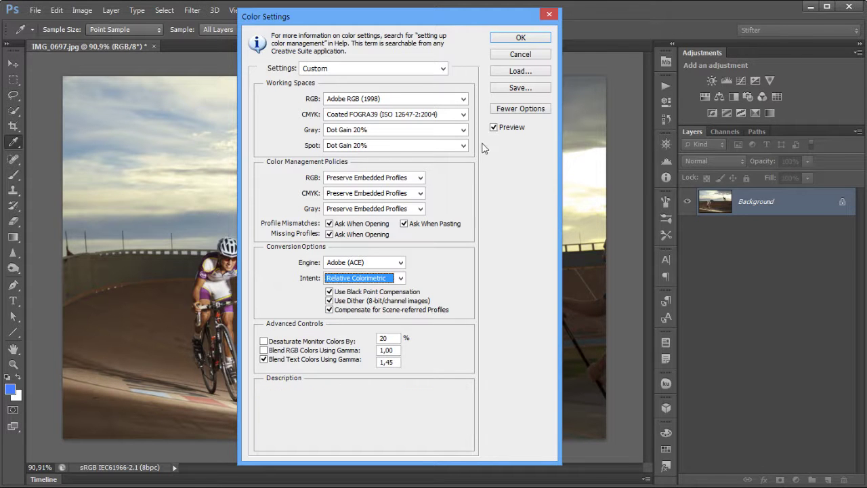
Step: Save the current color settings in the Settings folder as MySettings.csf
{"action": "left_click_drag", "start_coordinate": [416, 18], "coordinate": [392, 15]}
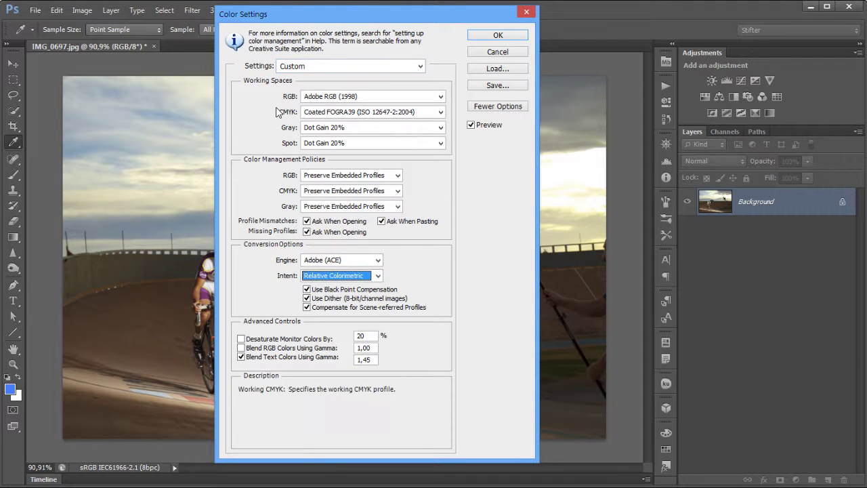
{"action": "left_click", "coordinate": [496, 88]}
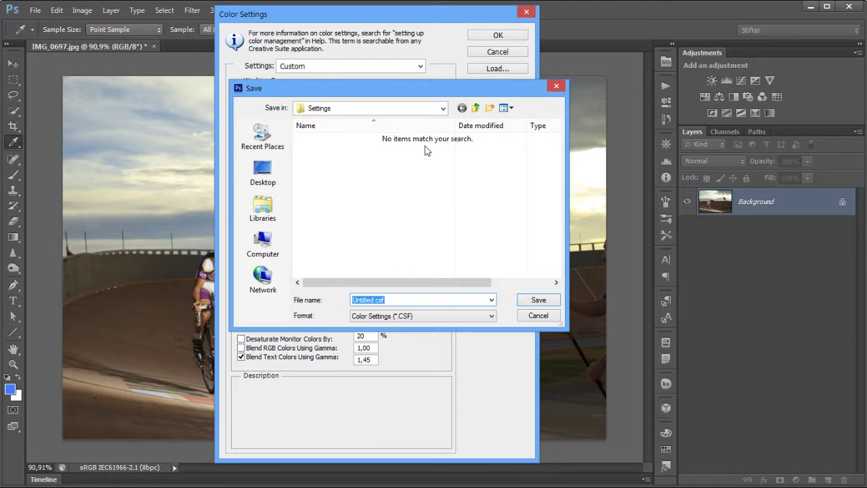
{"action": "left_click", "coordinate": [374, 300]}
{"action": "left_click_drag", "start_coordinate": [374, 300], "coordinate": [273, 306]}
{"action": "key", "text": "Delete"}
{"action": "key", "text": "Delete"}
{"action": "type", "text": "MySettings"}
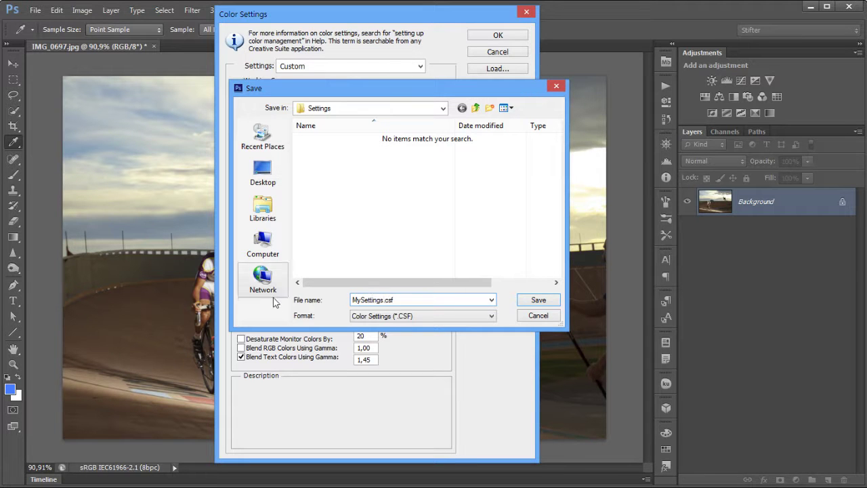
{"action": "double_click", "coordinate": [372, 299]}
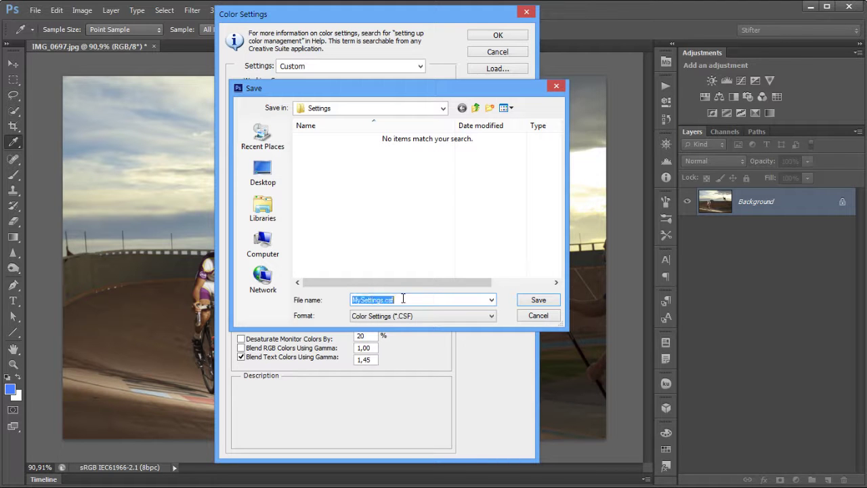
{"action": "left_click", "coordinate": [428, 300]}
{"action": "left_click", "coordinate": [537, 301]}
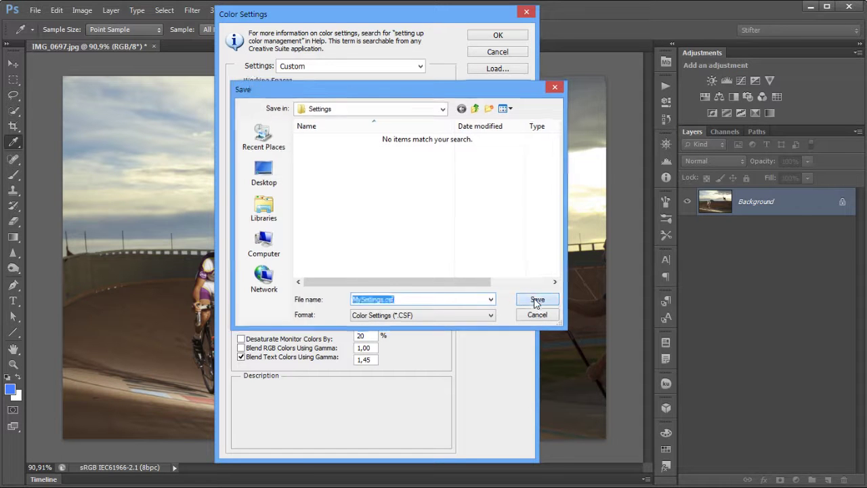
Step: Add the comment "Color Settings Tutorial" to the saved color settings file
{"action": "left_click_drag", "start_coordinate": [329, 193], "coordinate": [447, 134]}
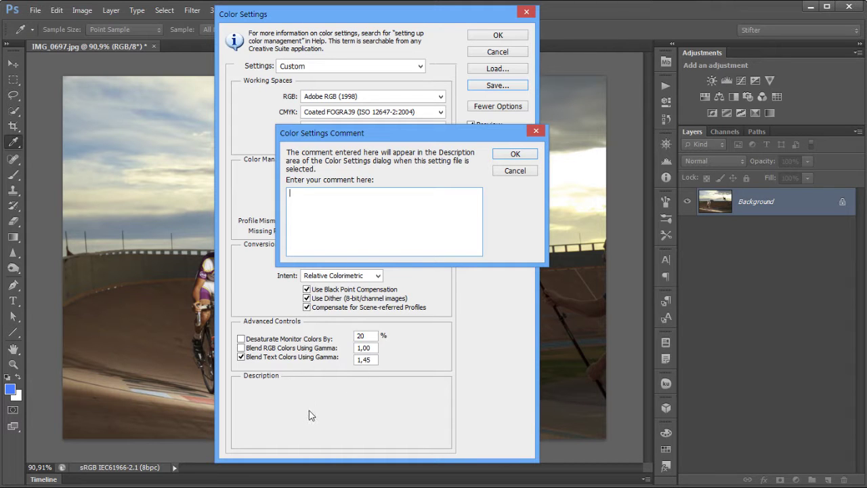
{"action": "type", "text": "Color Settings Tutorial"}
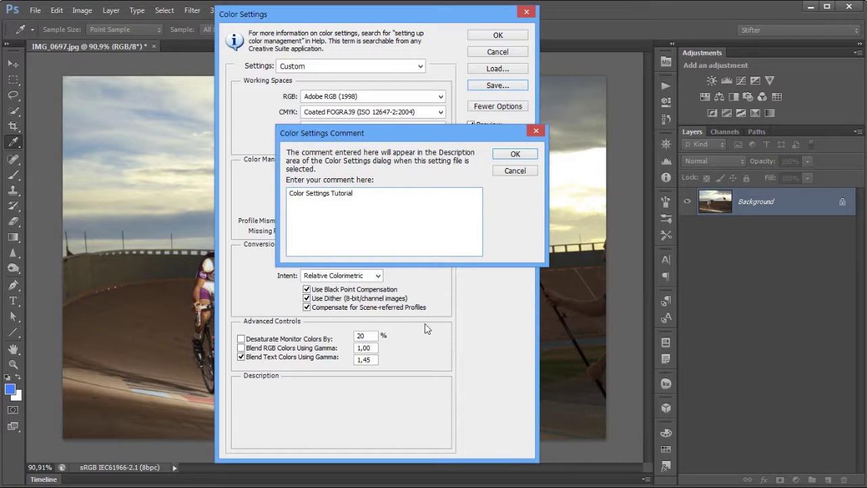
{"action": "left_click", "coordinate": [519, 155]}
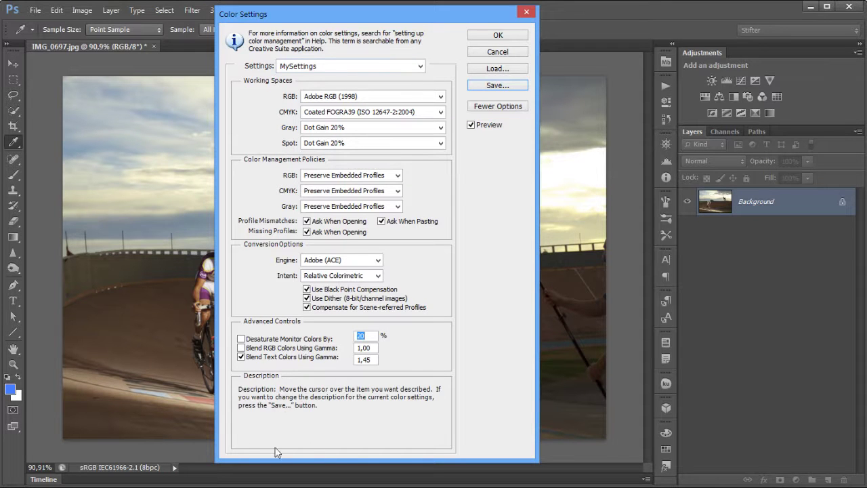
Step: Switch the color settings to the North America General Purpose 2 preset and back to MySettings
{"action": "left_click", "coordinate": [377, 66]}
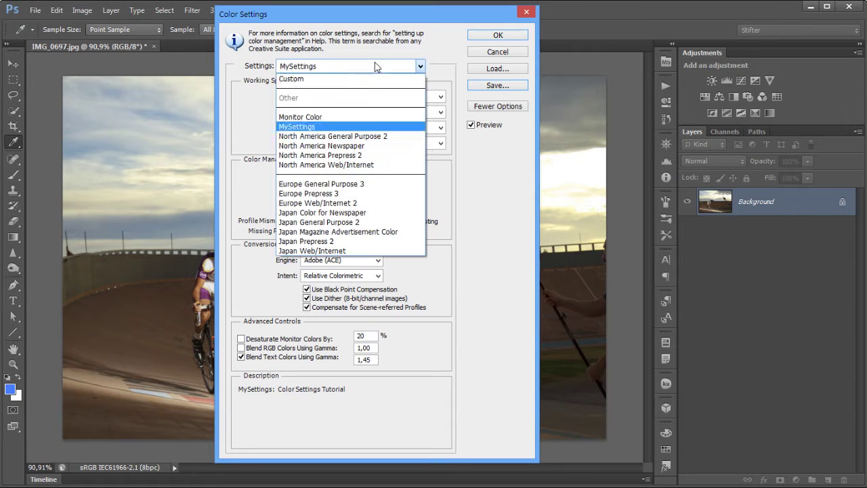
{"action": "left_click", "coordinate": [396, 138]}
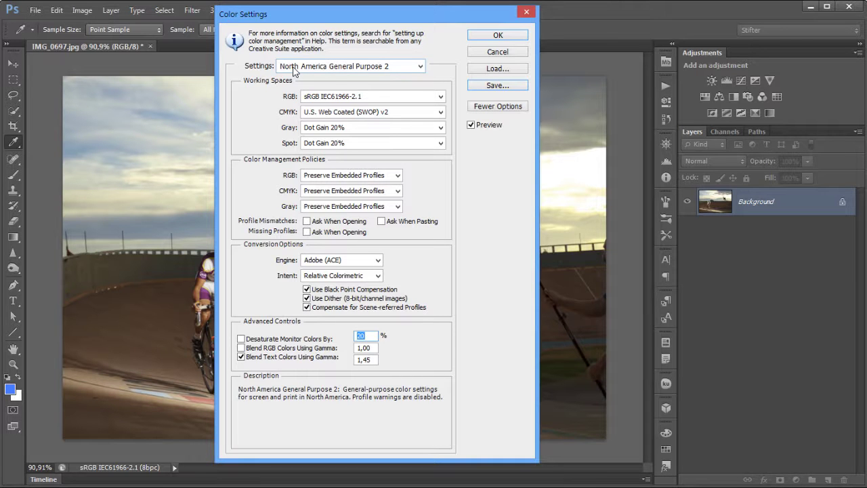
{"action": "left_click", "coordinate": [293, 69]}
{"action": "left_click", "coordinate": [344, 126]}
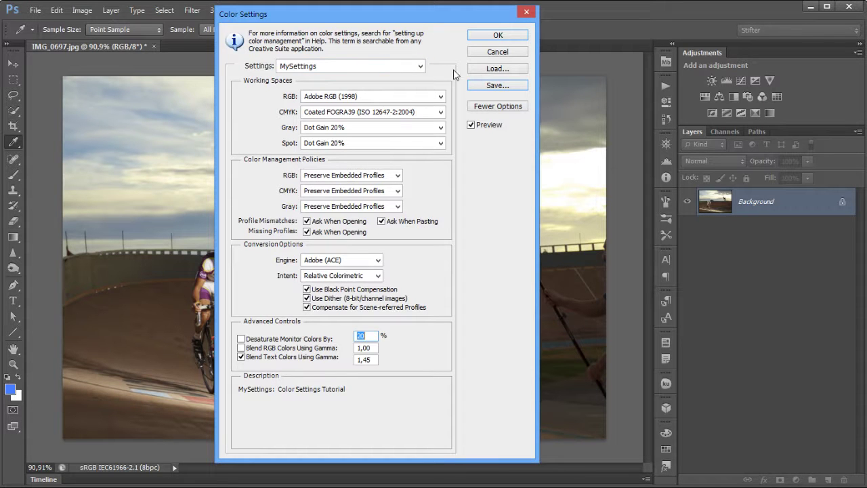
Step: View the settings files available for loading without loading one, and reset and confirm the color settings
{"action": "left_click", "coordinate": [492, 70]}
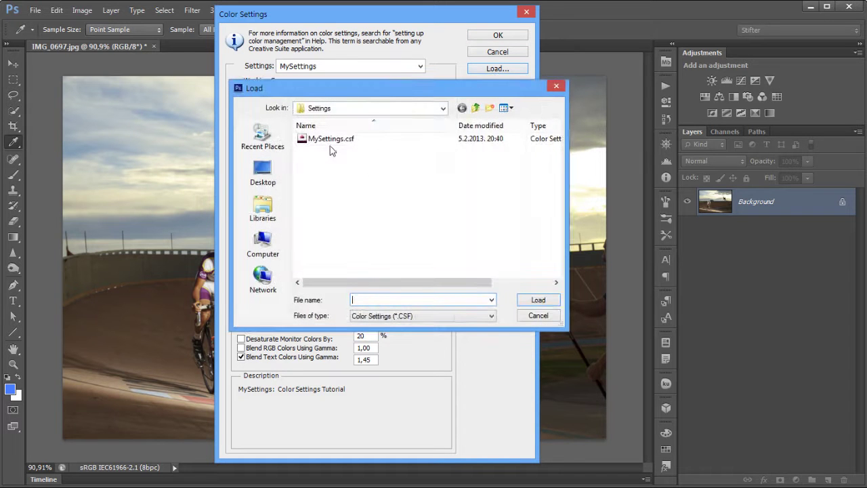
{"action": "left_click", "coordinate": [532, 316]}
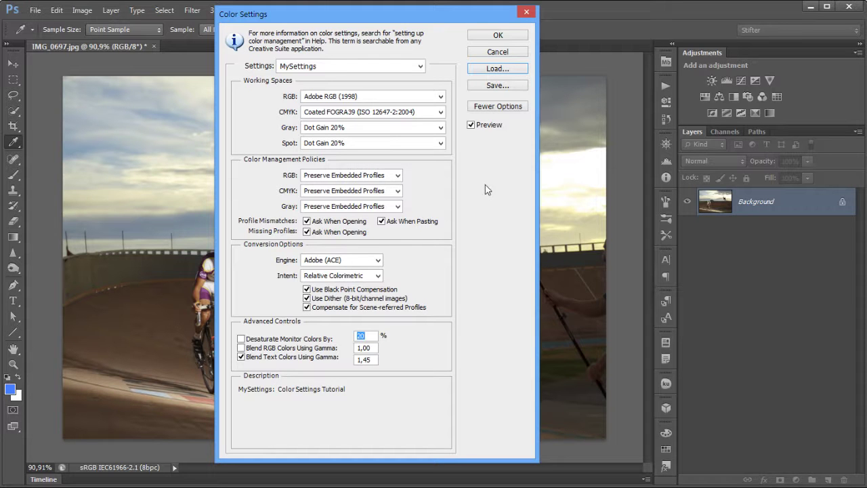
{"action": "key", "text": "alt"}
{"action": "left_click", "coordinate": [498, 52]}
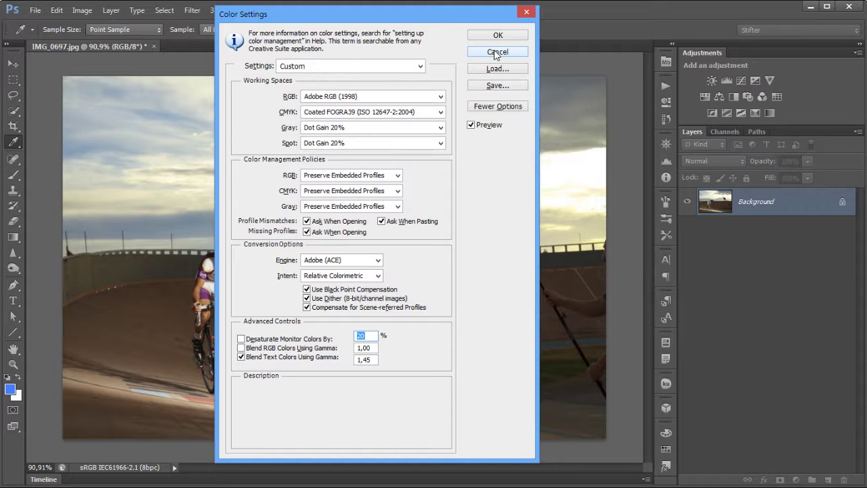
{"action": "key", "text": "alt"}
{"action": "left_click", "coordinate": [497, 35]}
{"action": "key", "text": "m"}
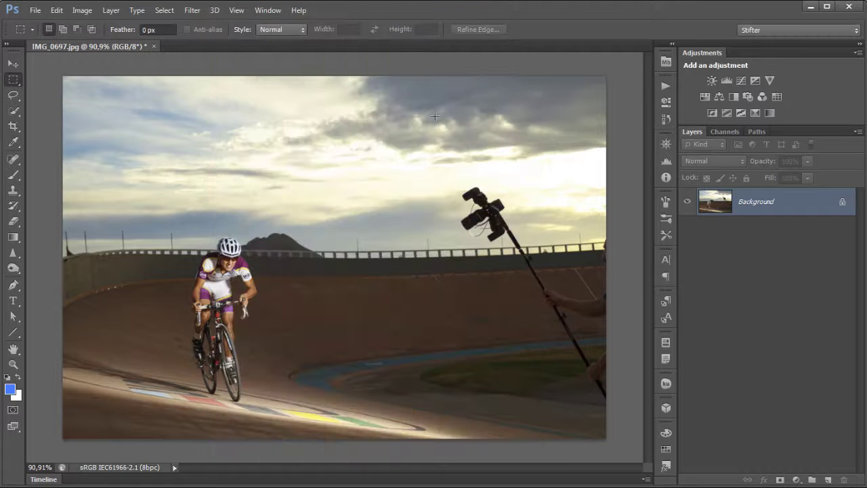